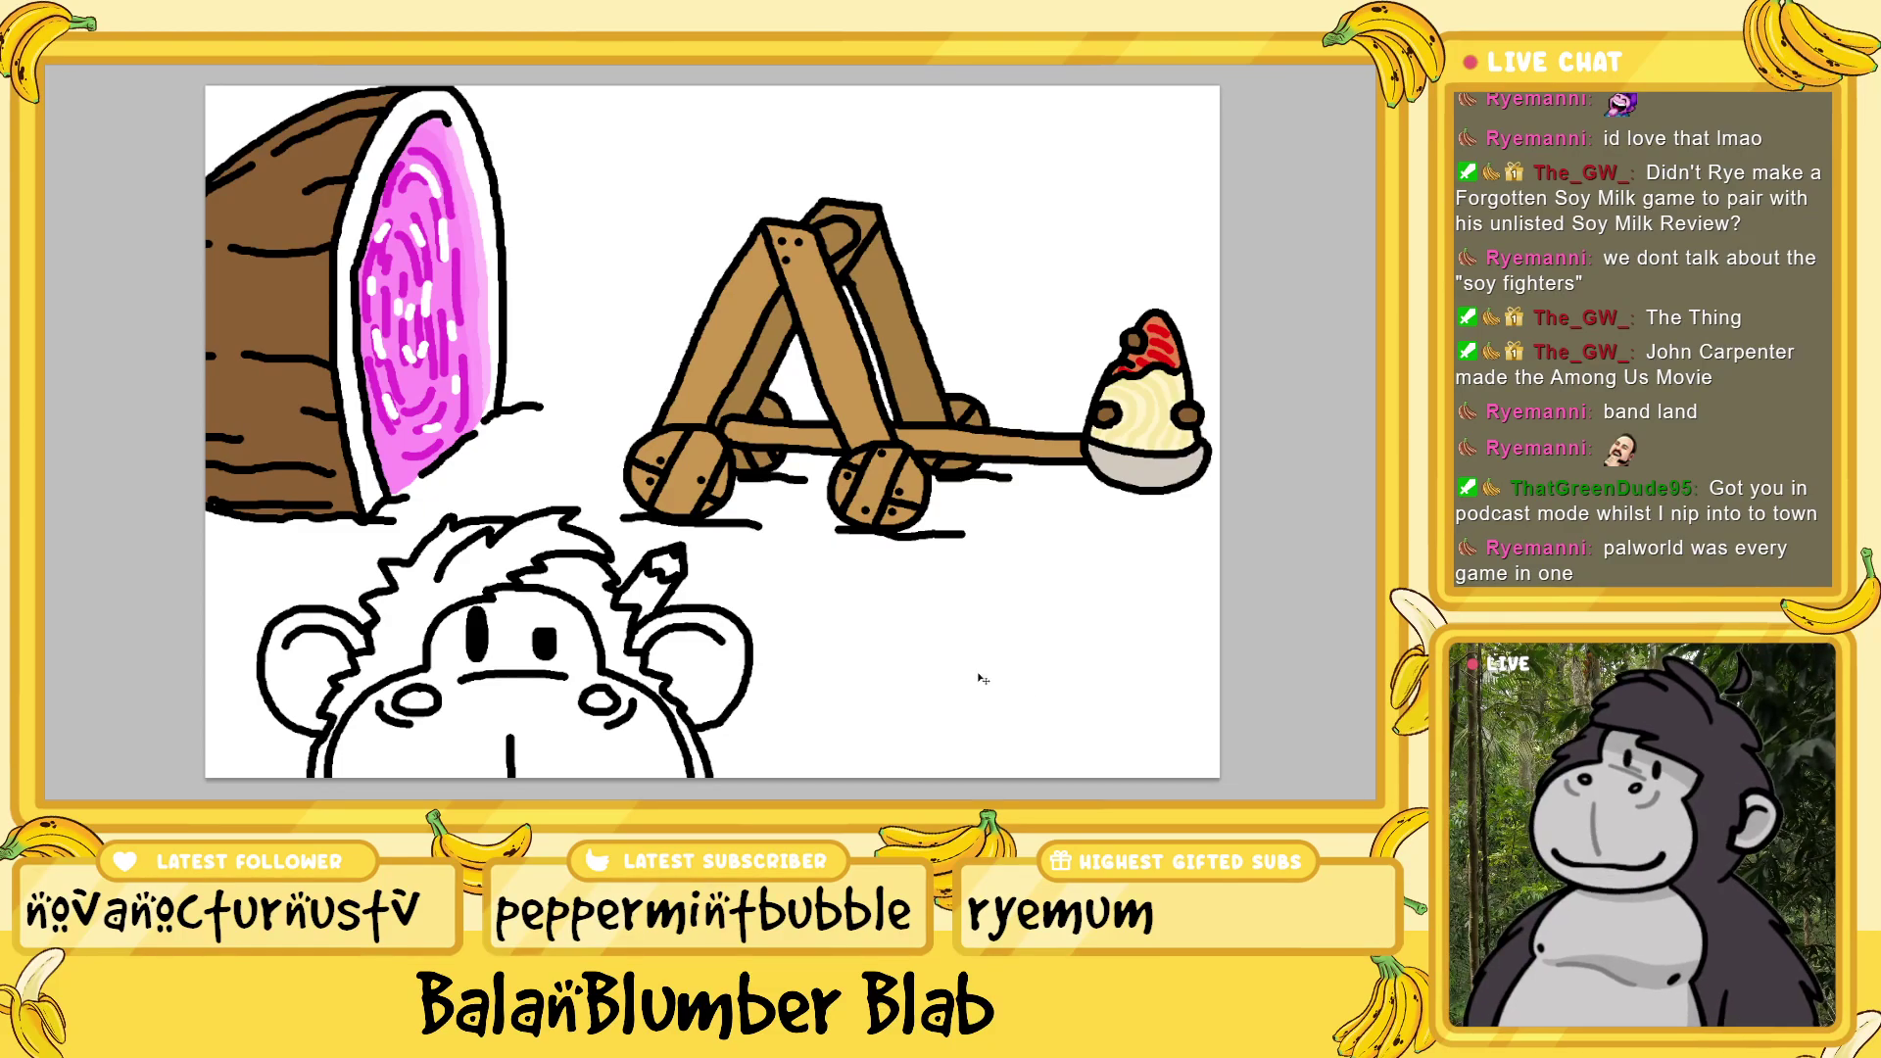
- Draw a pointed, irregular clump outline between the portal and the catapult, with a small circle just below its near end
scroll(980, 678, up, 5)
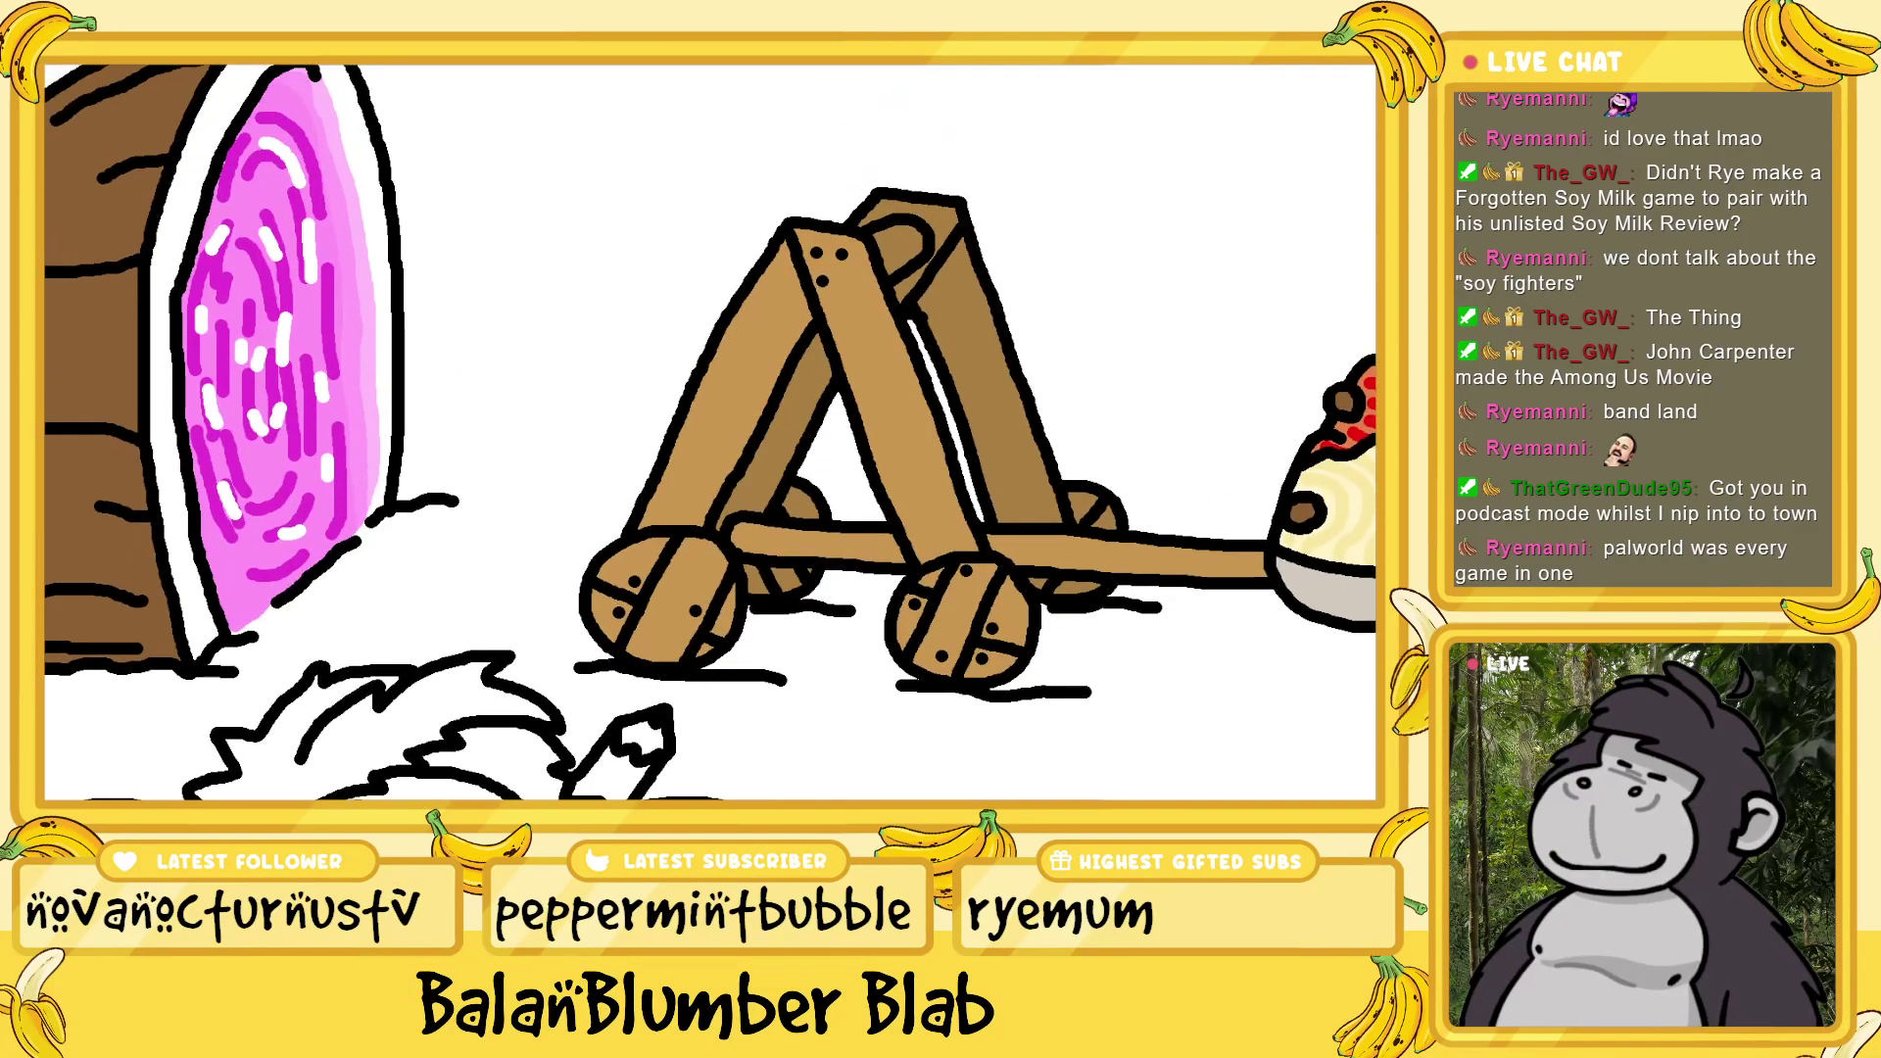
scroll(774, 477, left, 5)
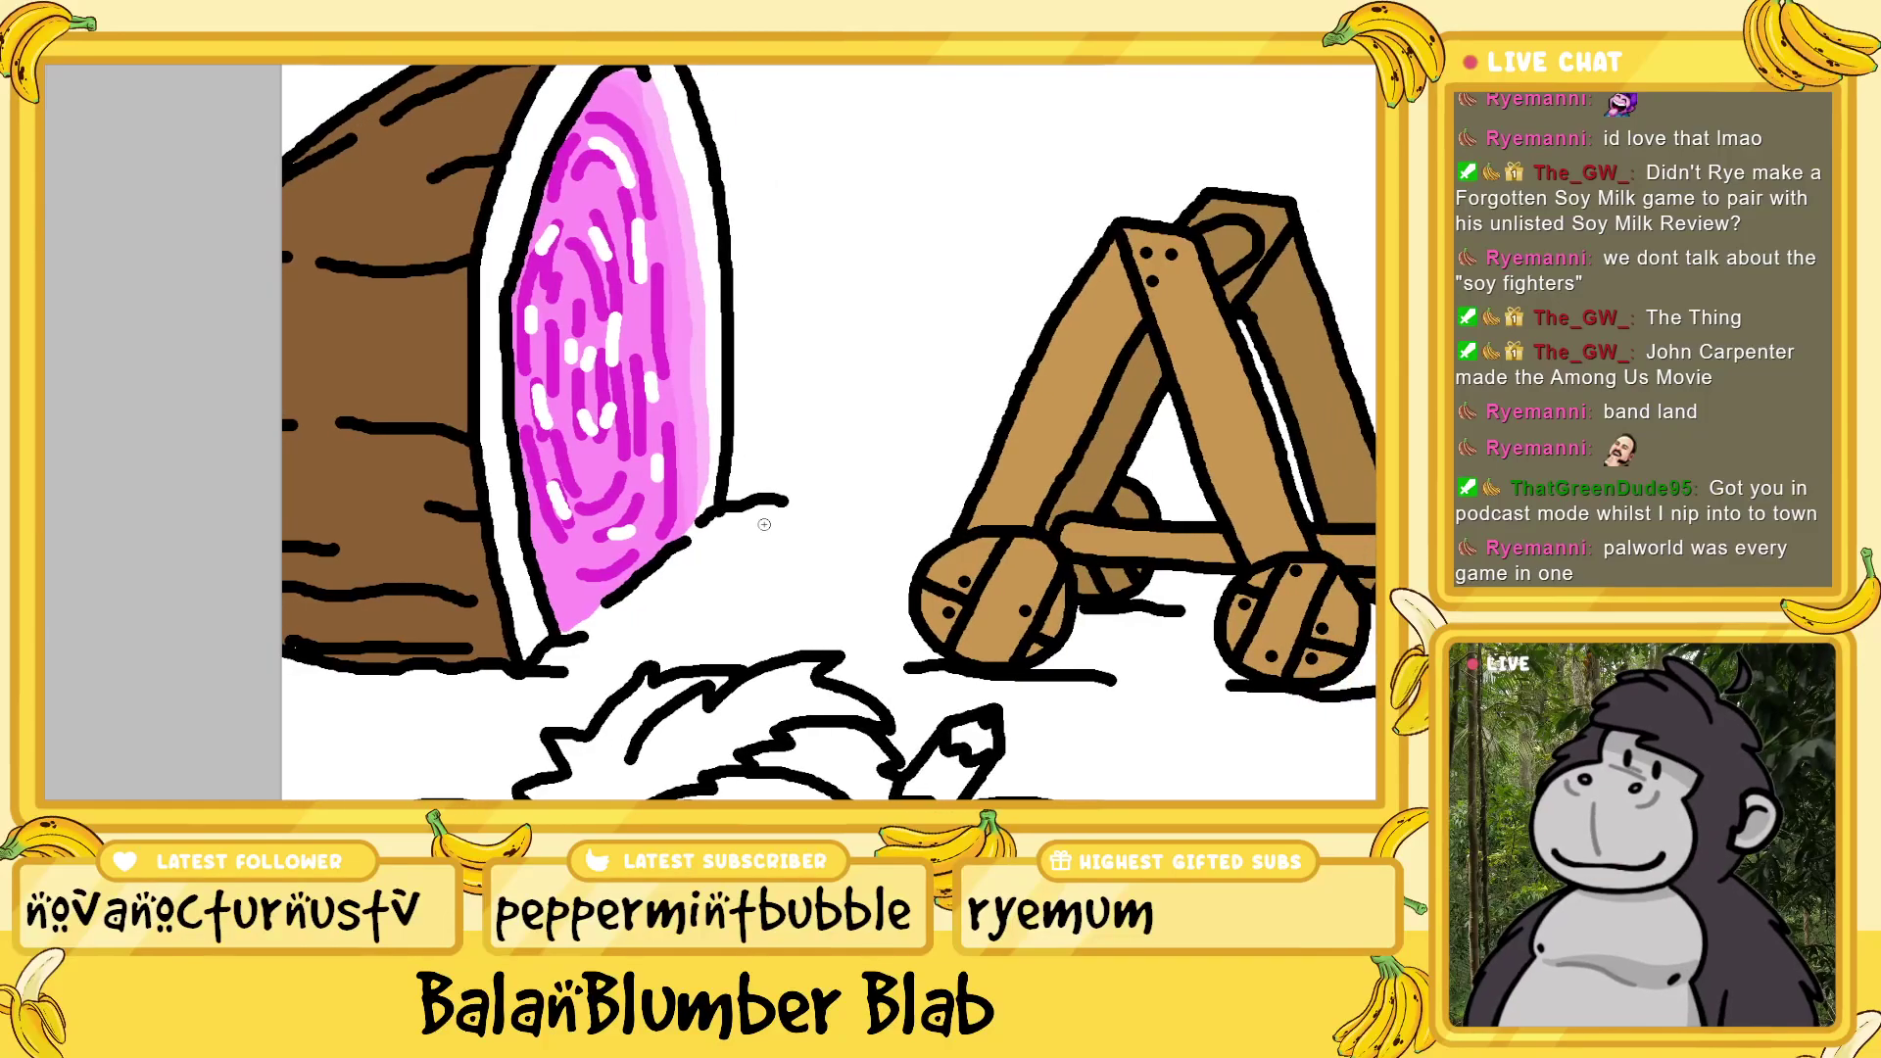
mouse_move(770, 493)
mouse_down()
mouse_move(779, 461)
mouse_move(845, 425)
mouse_move(920, 487)
mouse_move(782, 502)
mouse_up()
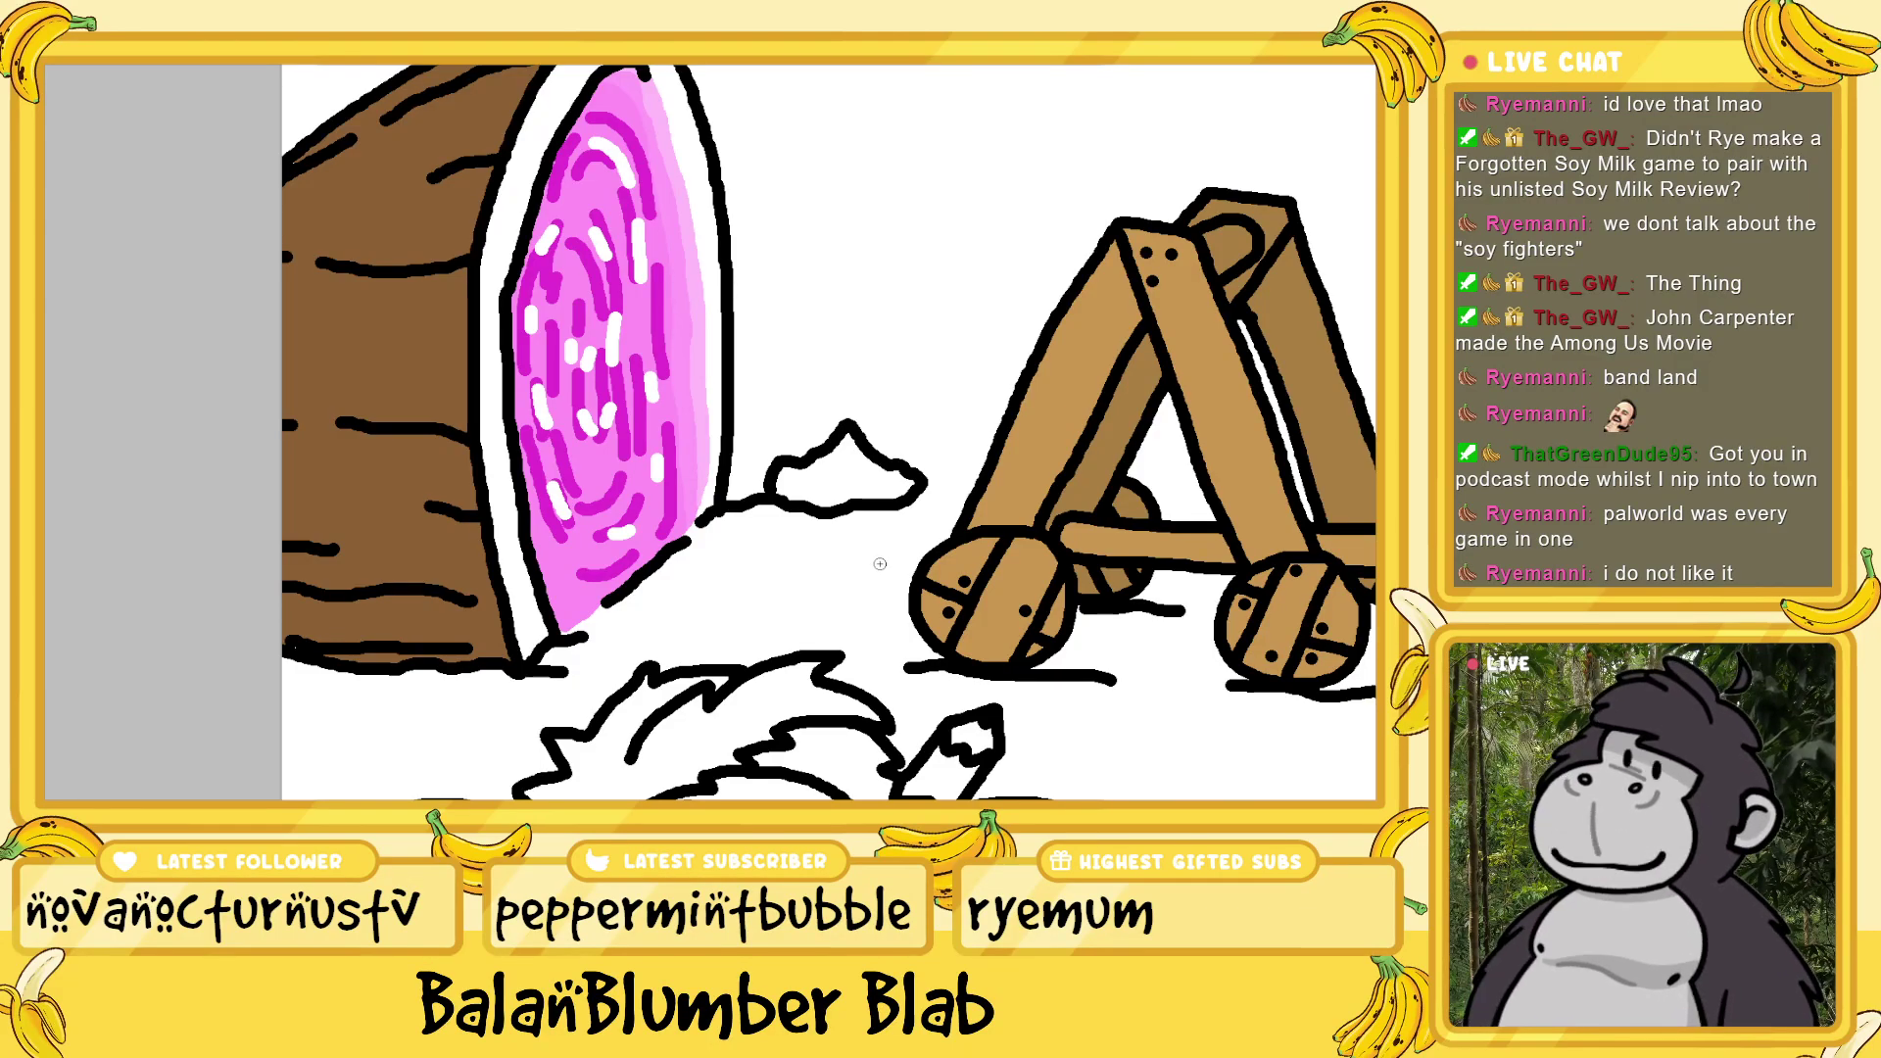
mouse_move(771, 520)
mouse_down()
mouse_move(755, 538)
mouse_move(787, 544)
mouse_move(764, 517)
mouse_up()
key(ctrl+plus)
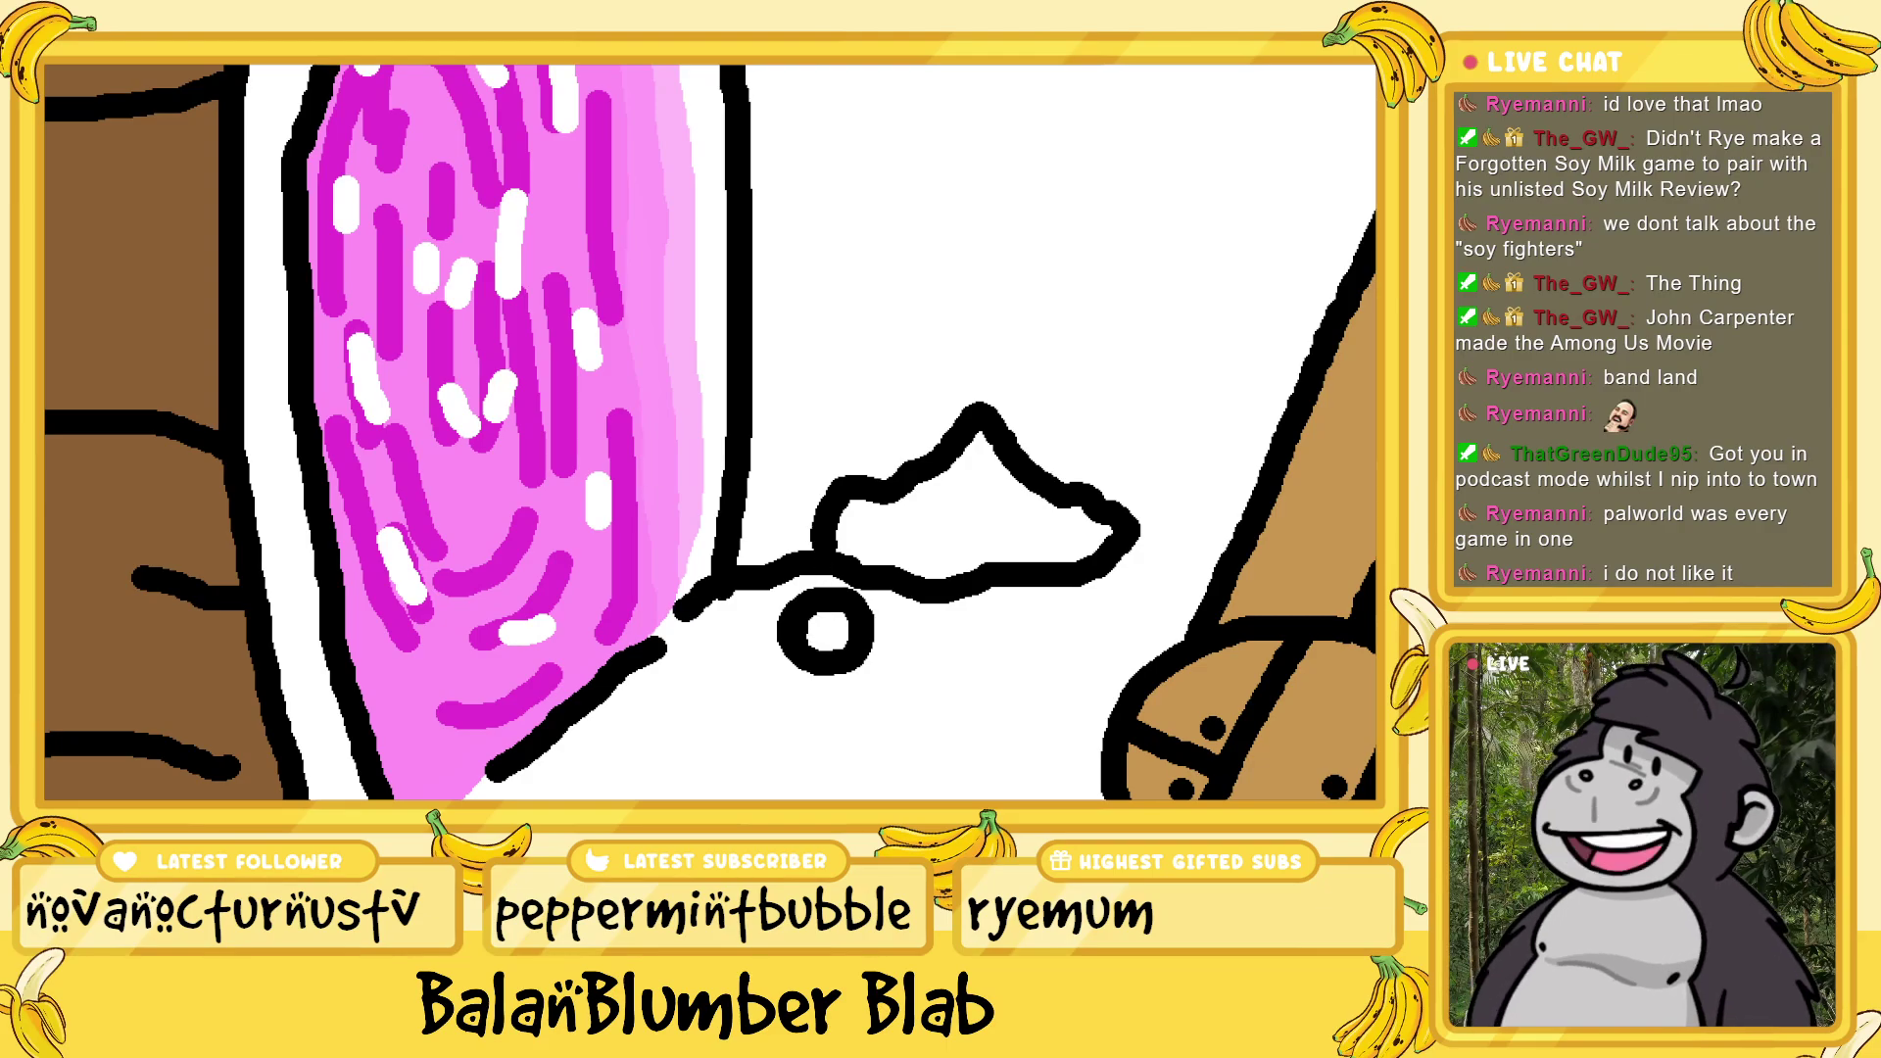
key(ctrl+minus)
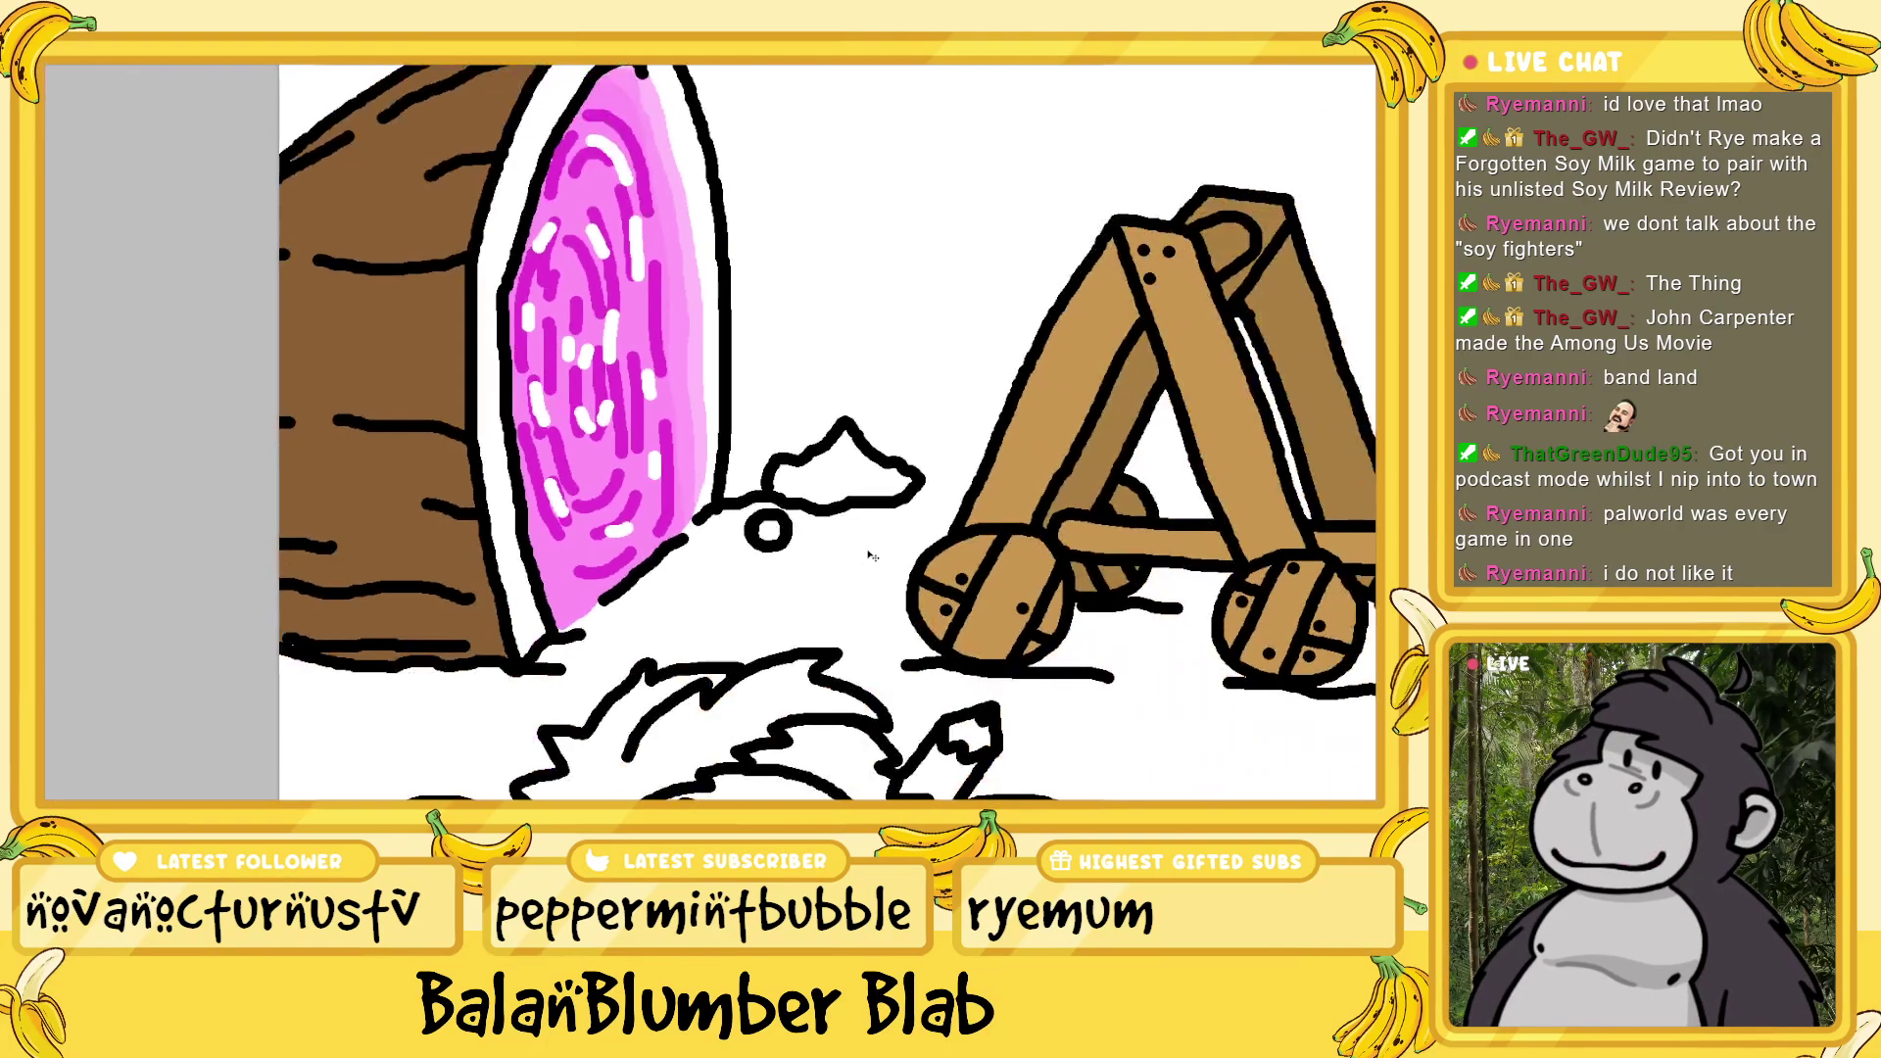
key(ctrl+minus)
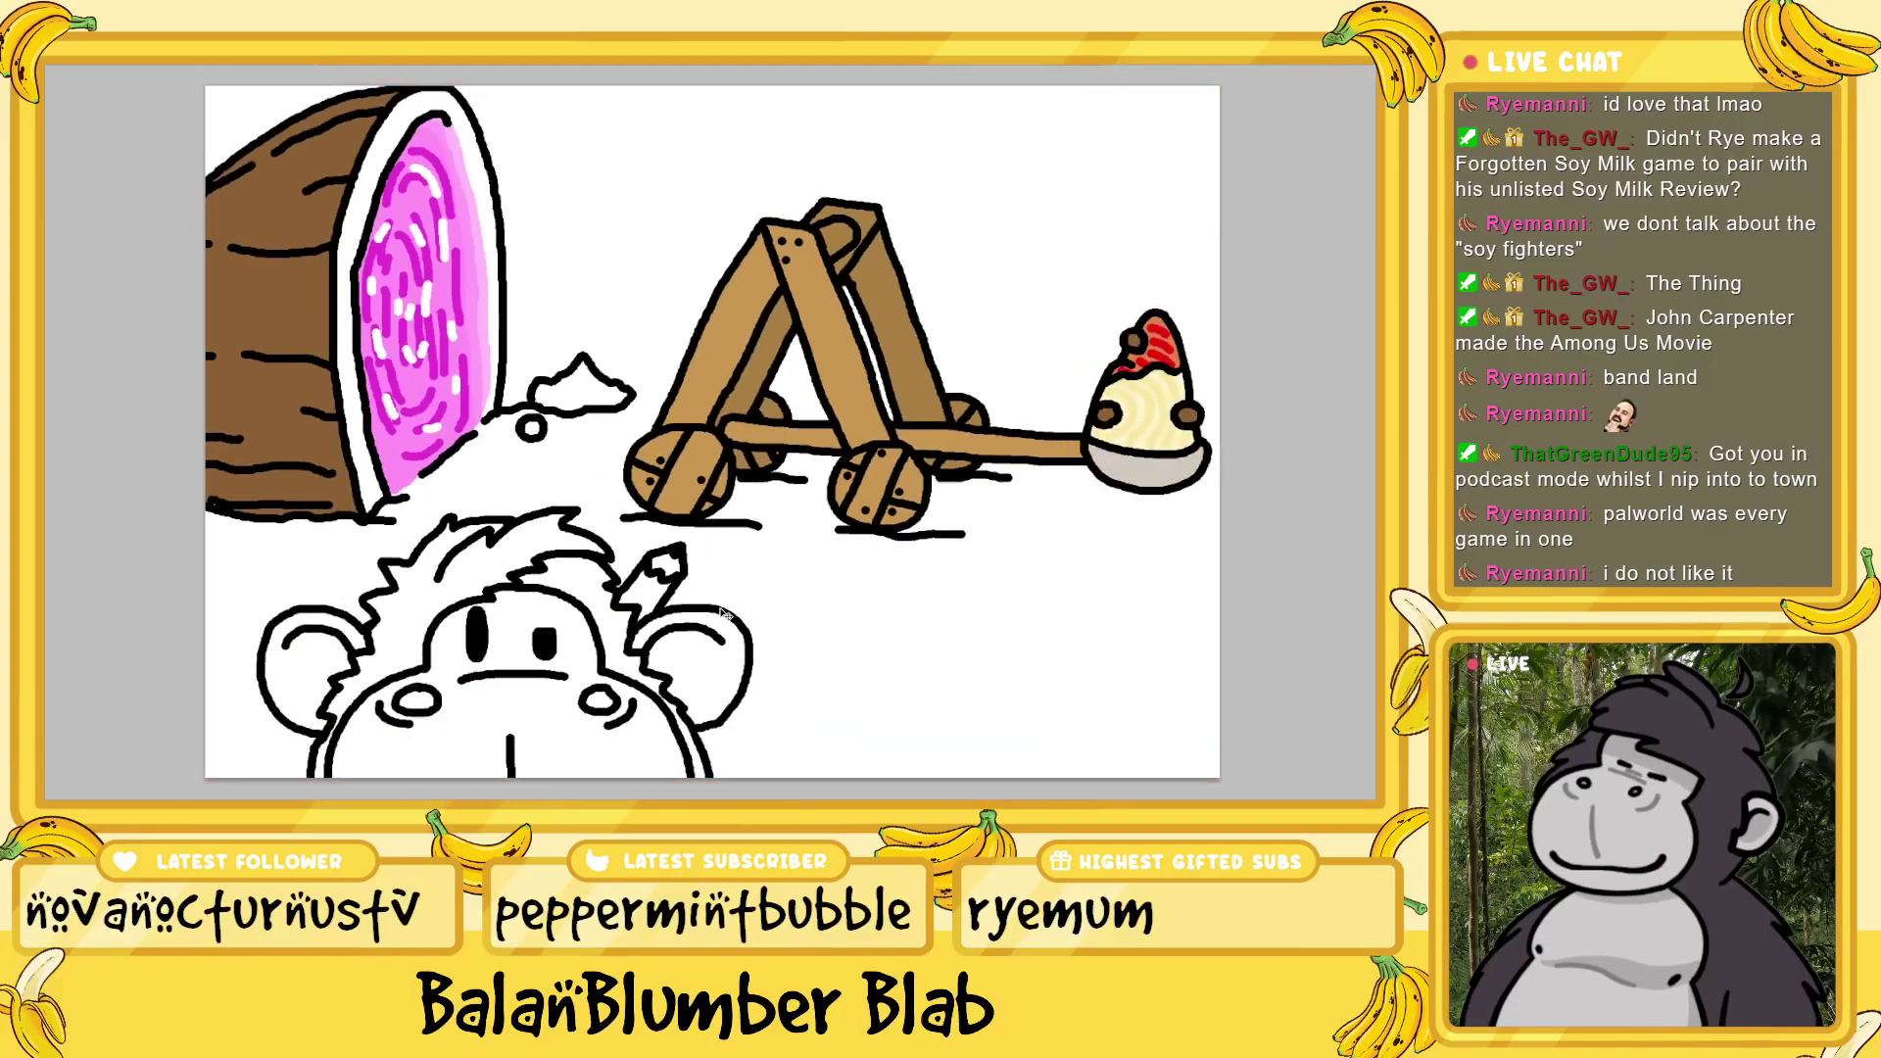
- Outline an irregular clump on the ground below the log and another one overlapping the log's bark and front rim
key(ctrl+plus)
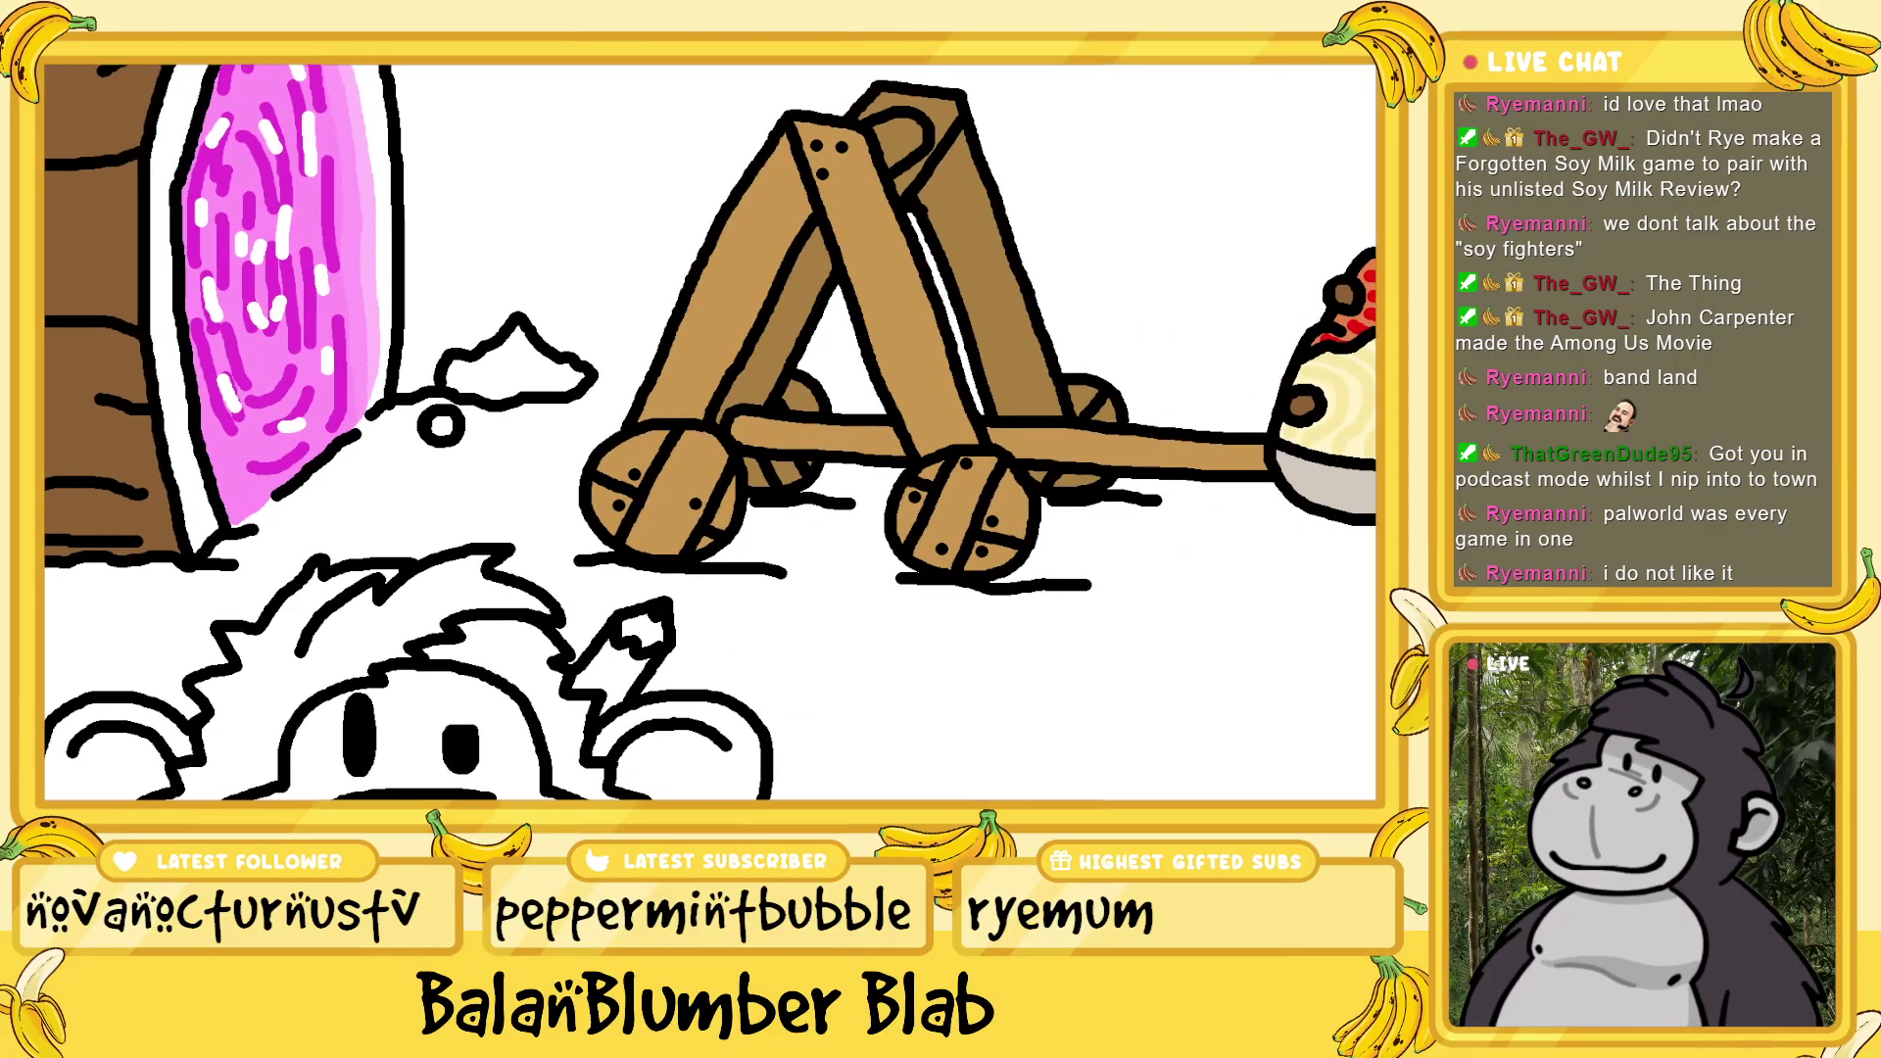
scroll(710, 432, left, 5)
scroll(897, 630, up, 2)
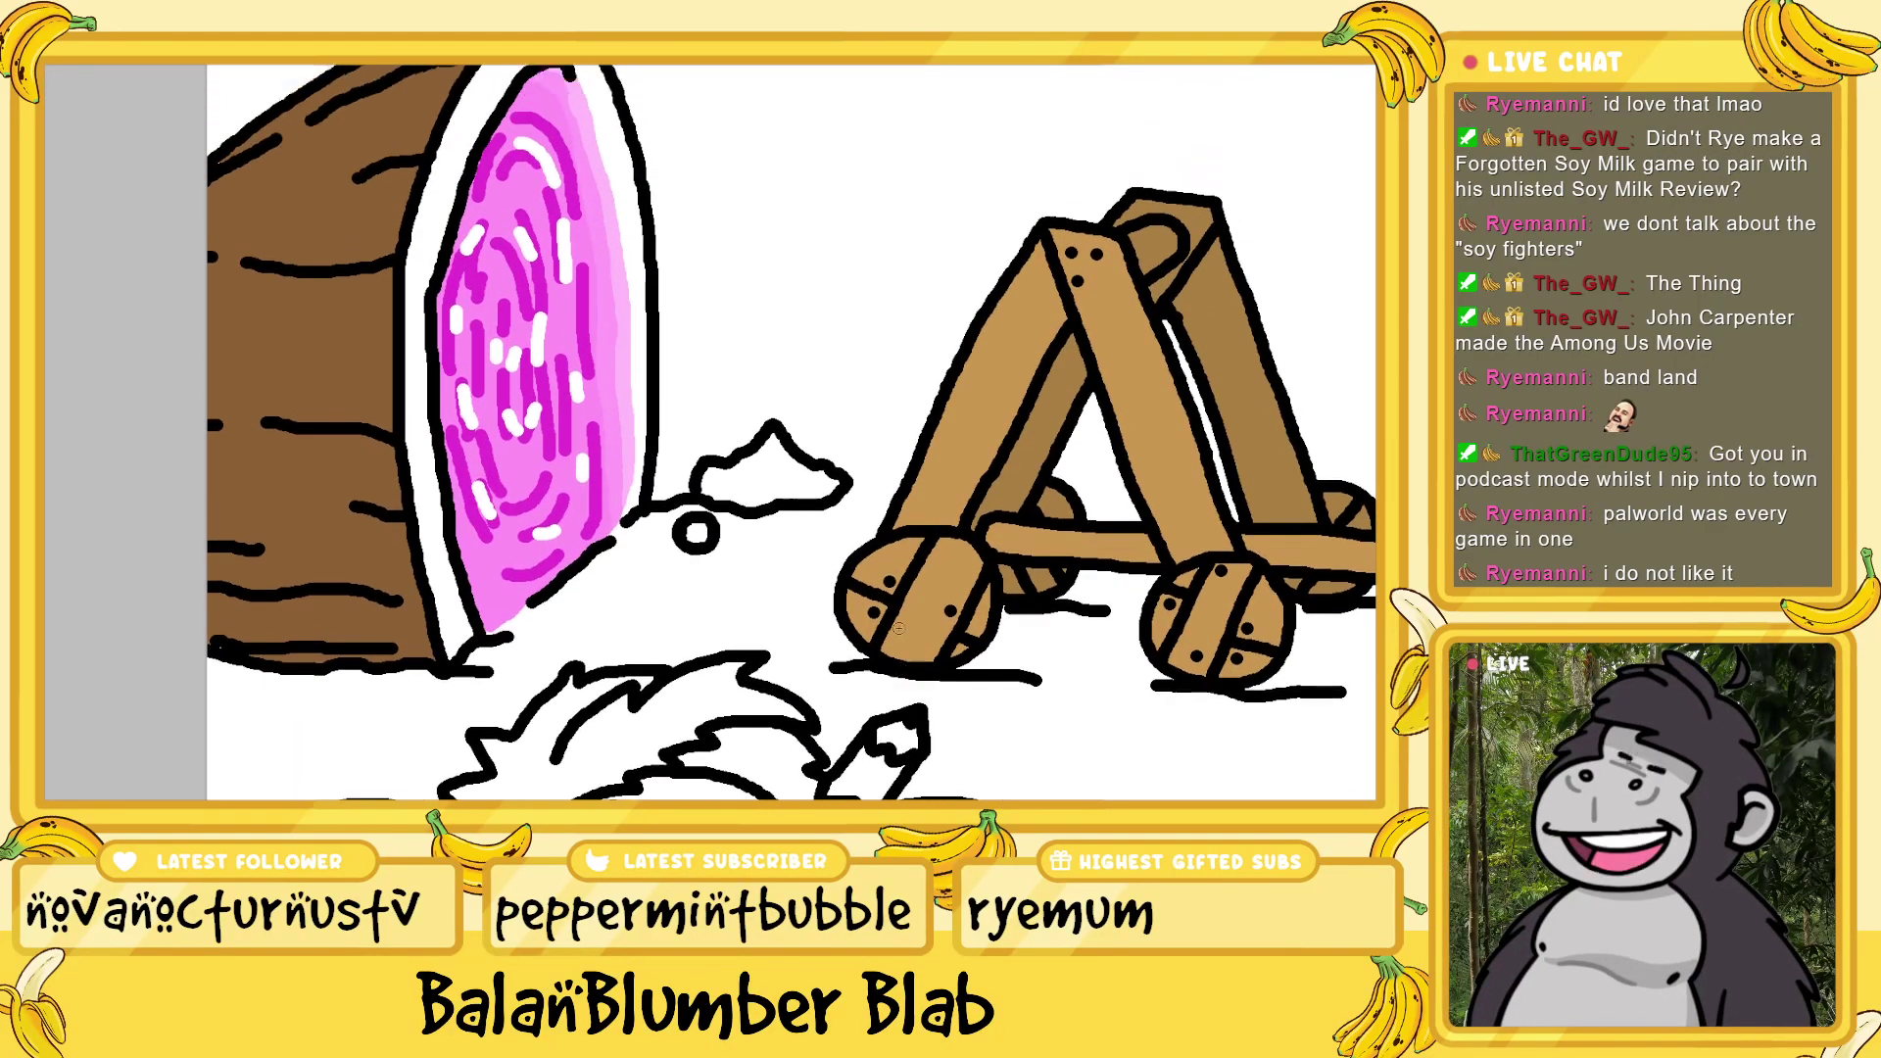
scroll(378, 592, down, 3)
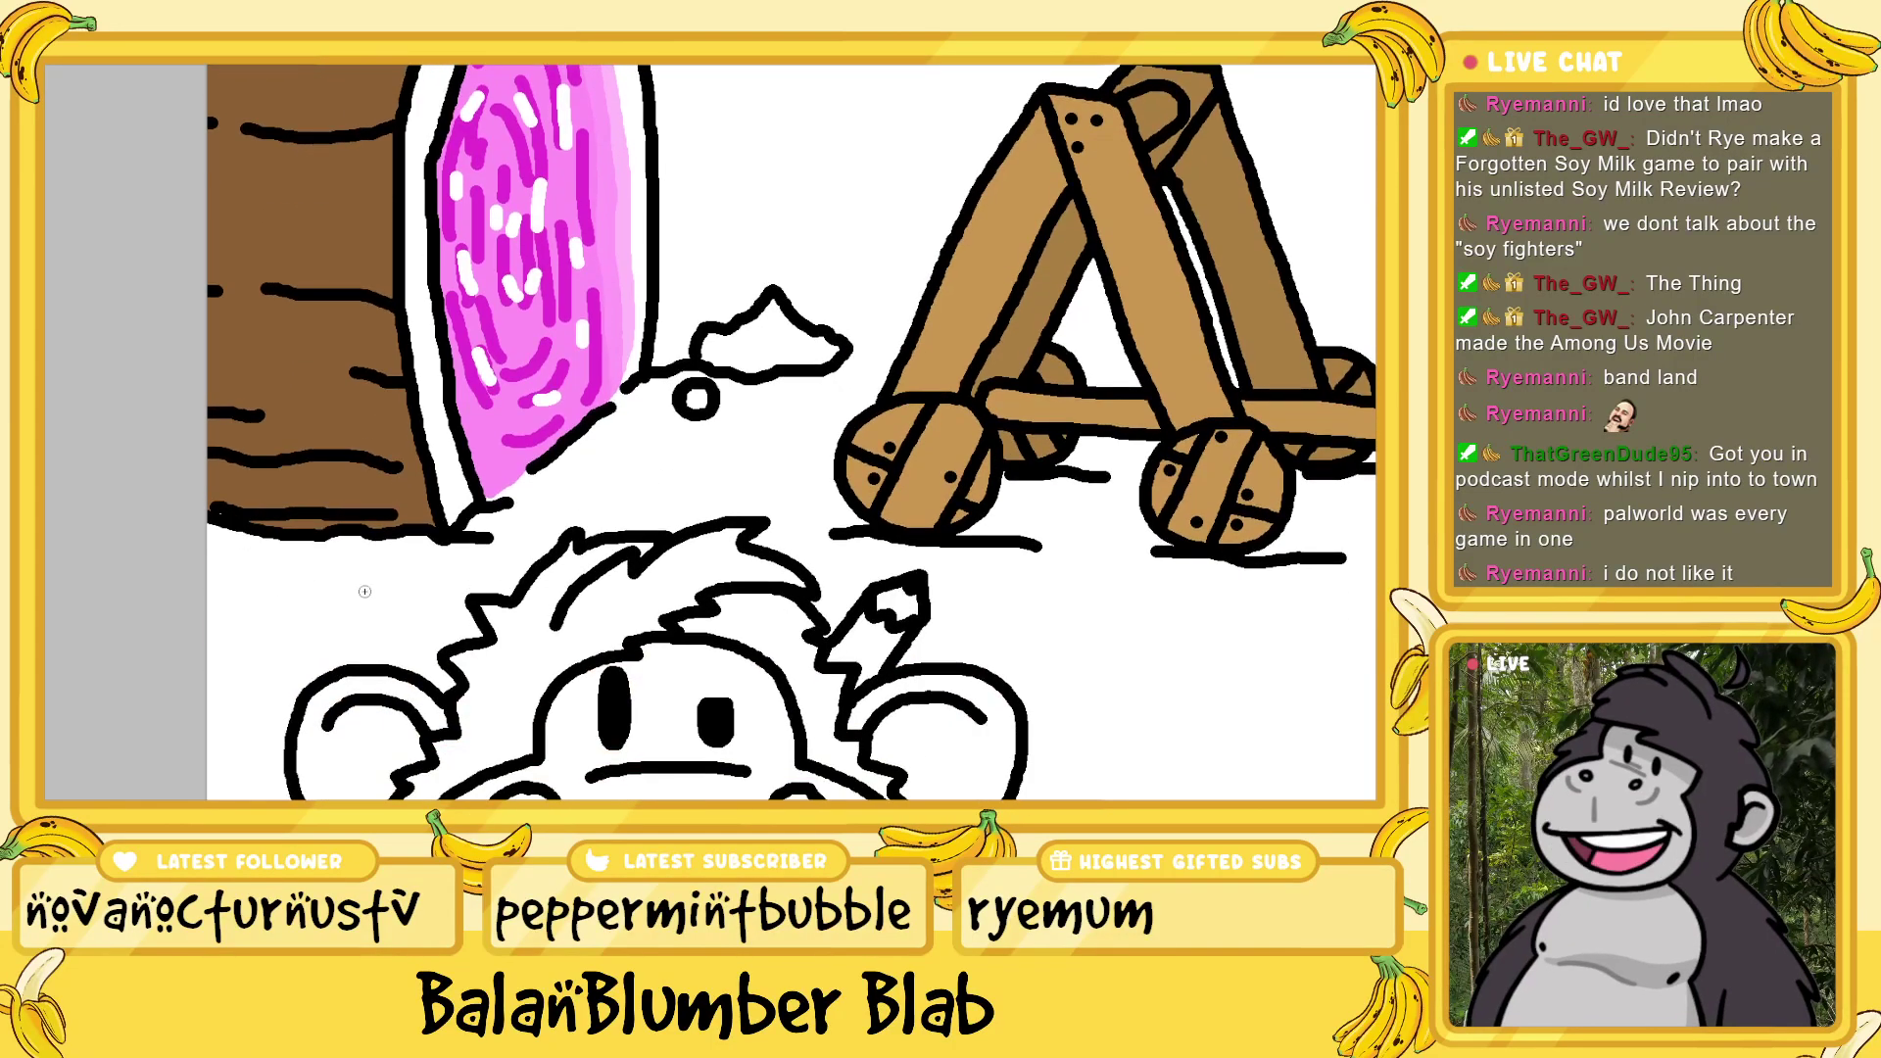
mouse_move(343, 551)
mouse_down()
mouse_move(296, 558)
mouse_move(245, 618)
mouse_move(262, 637)
mouse_move(318, 633)
mouse_move(401, 598)
mouse_move(403, 574)
mouse_move(353, 555)
mouse_up()
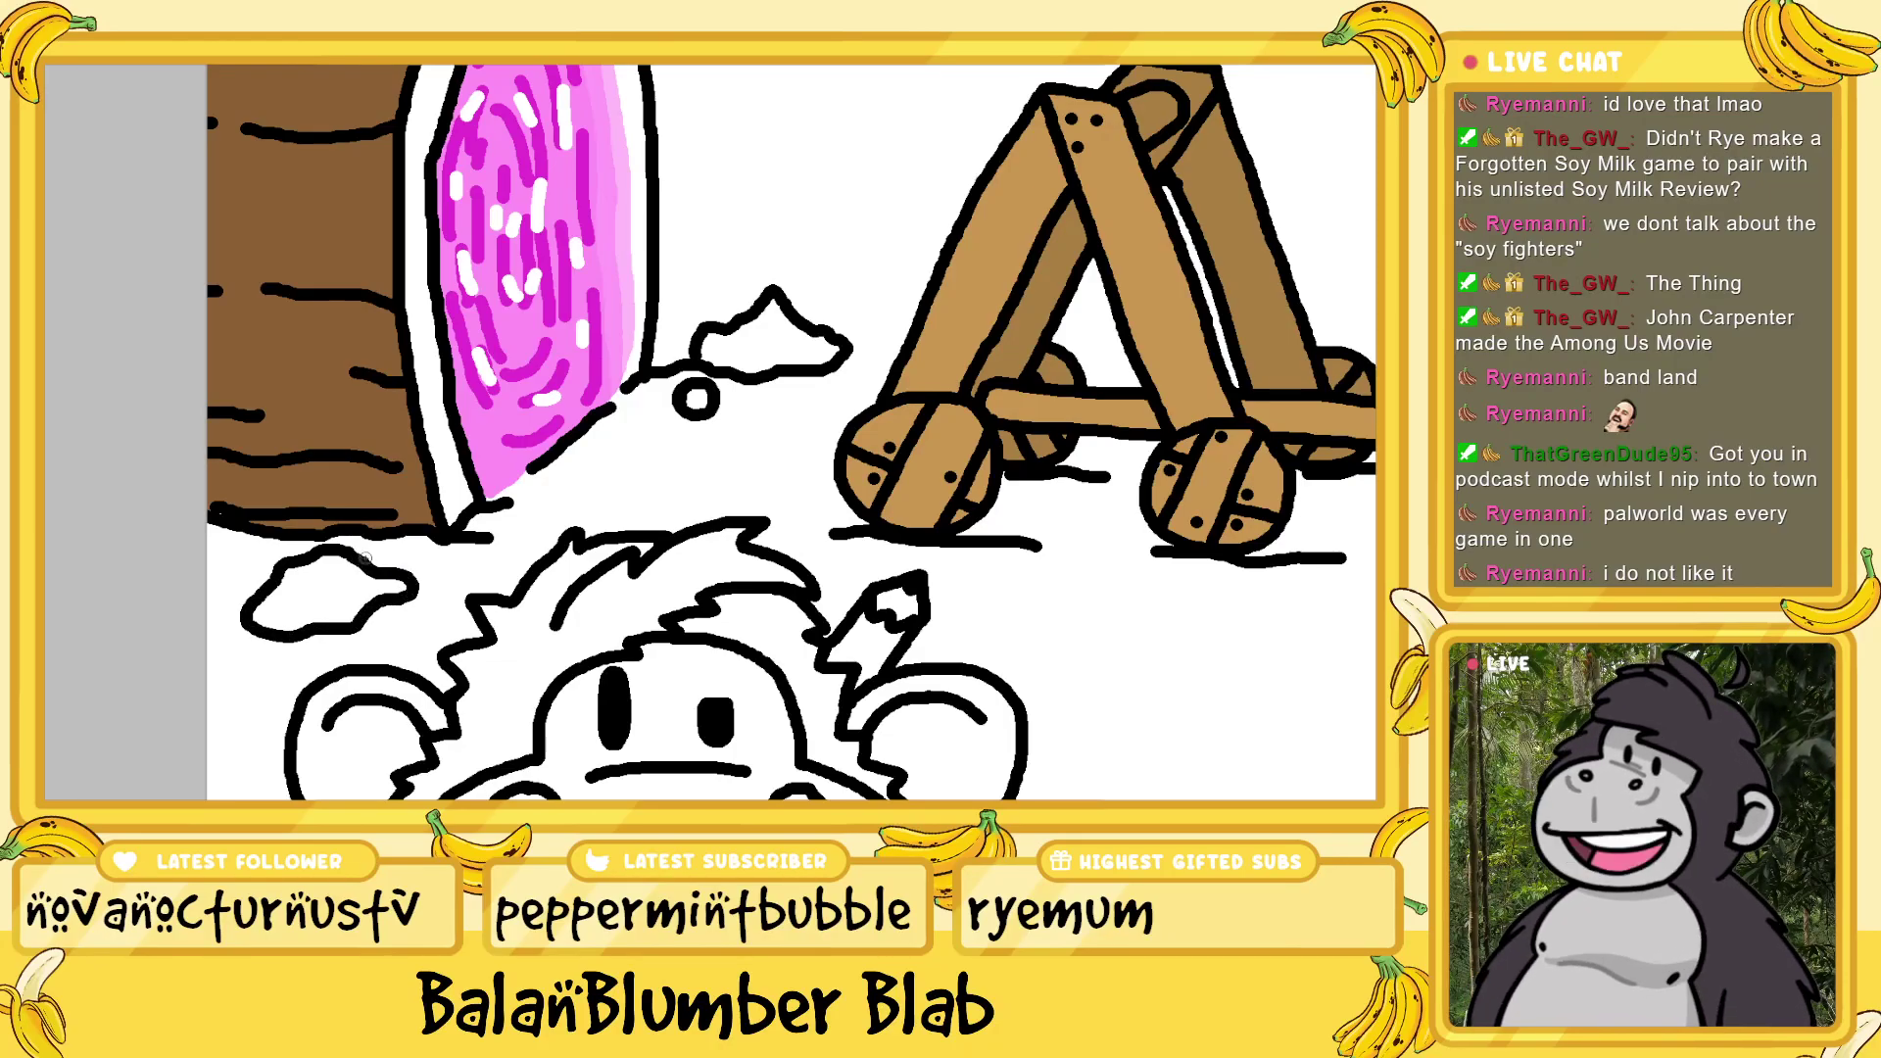
scroll(674, 537, up, 5)
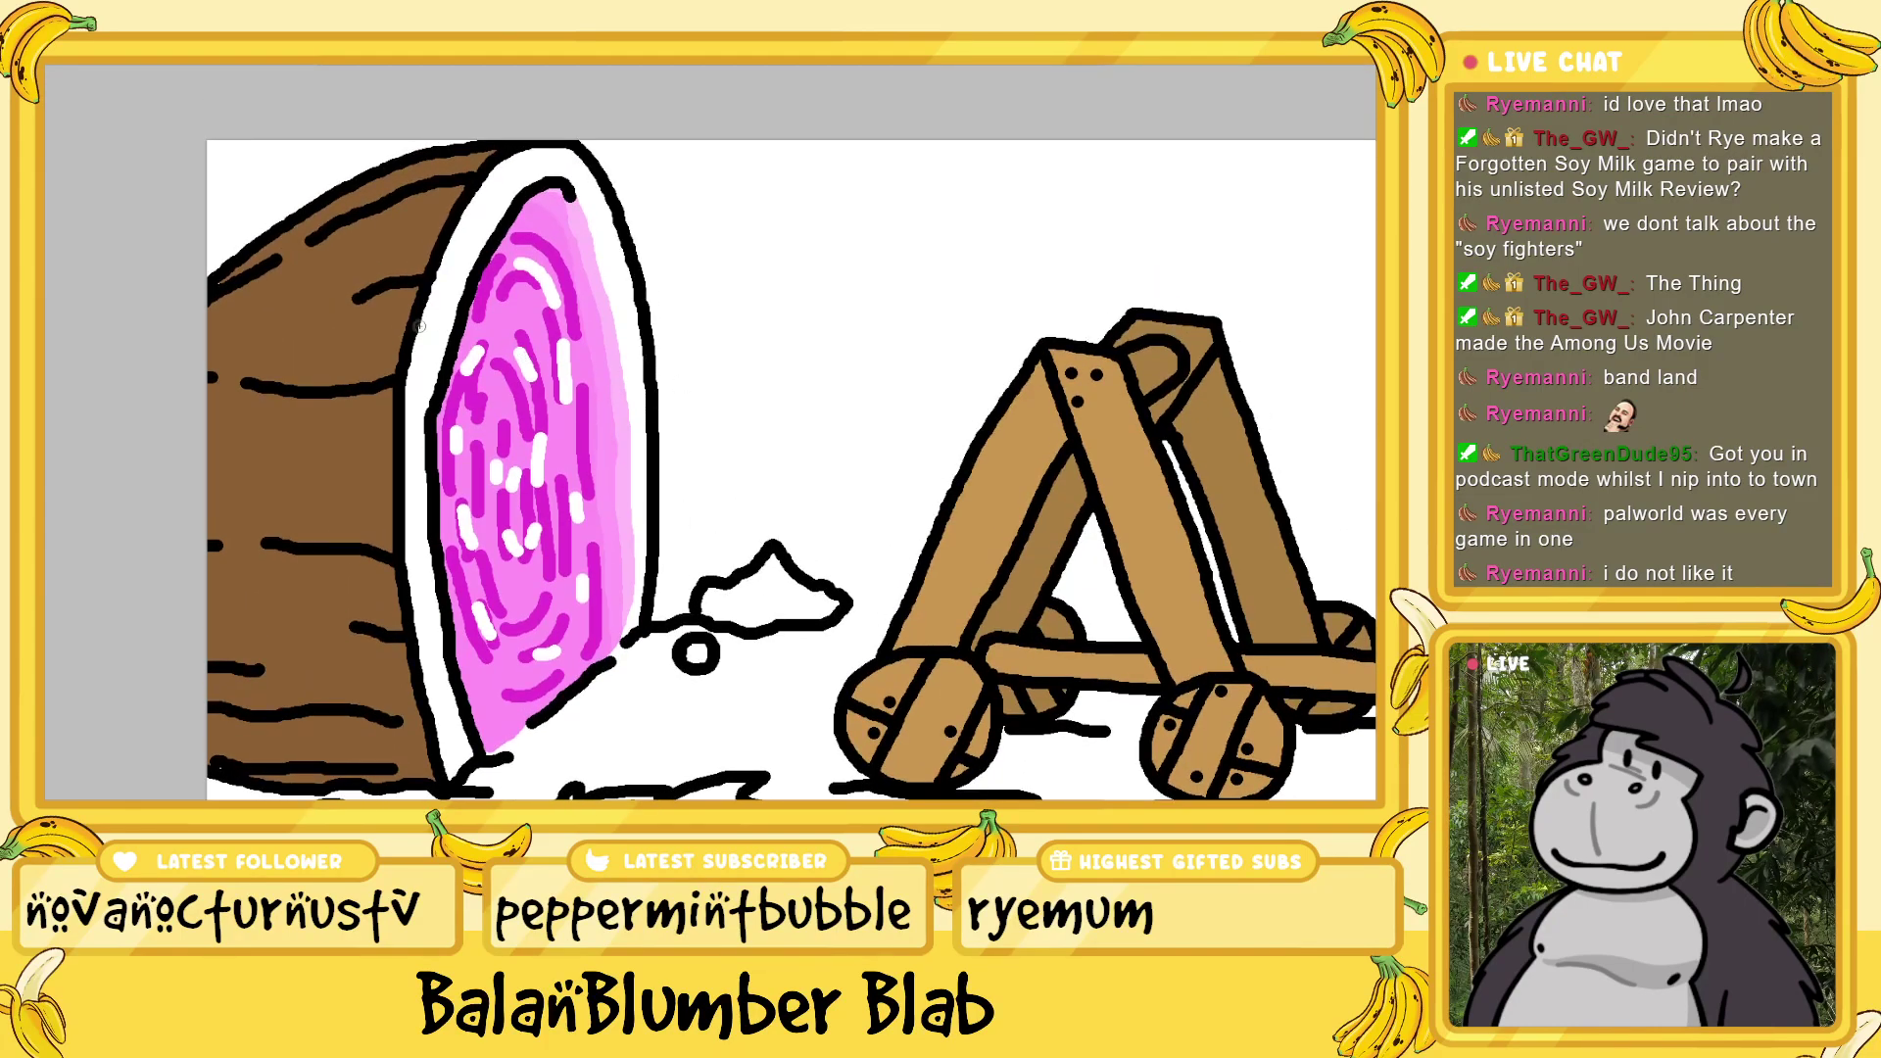
mouse_move(418, 315)
mouse_down()
mouse_move(336, 325)
mouse_move(316, 361)
mouse_move(427, 390)
mouse_move(438, 338)
mouse_move(421, 317)
mouse_up()
- Trace in white around the log's edge line inside the overlapping clump to separate that line from the clump's outline
scroll(425, 334, up, 1)
scroll(423, 333, up, 2)
scroll(423, 333, left, 4)
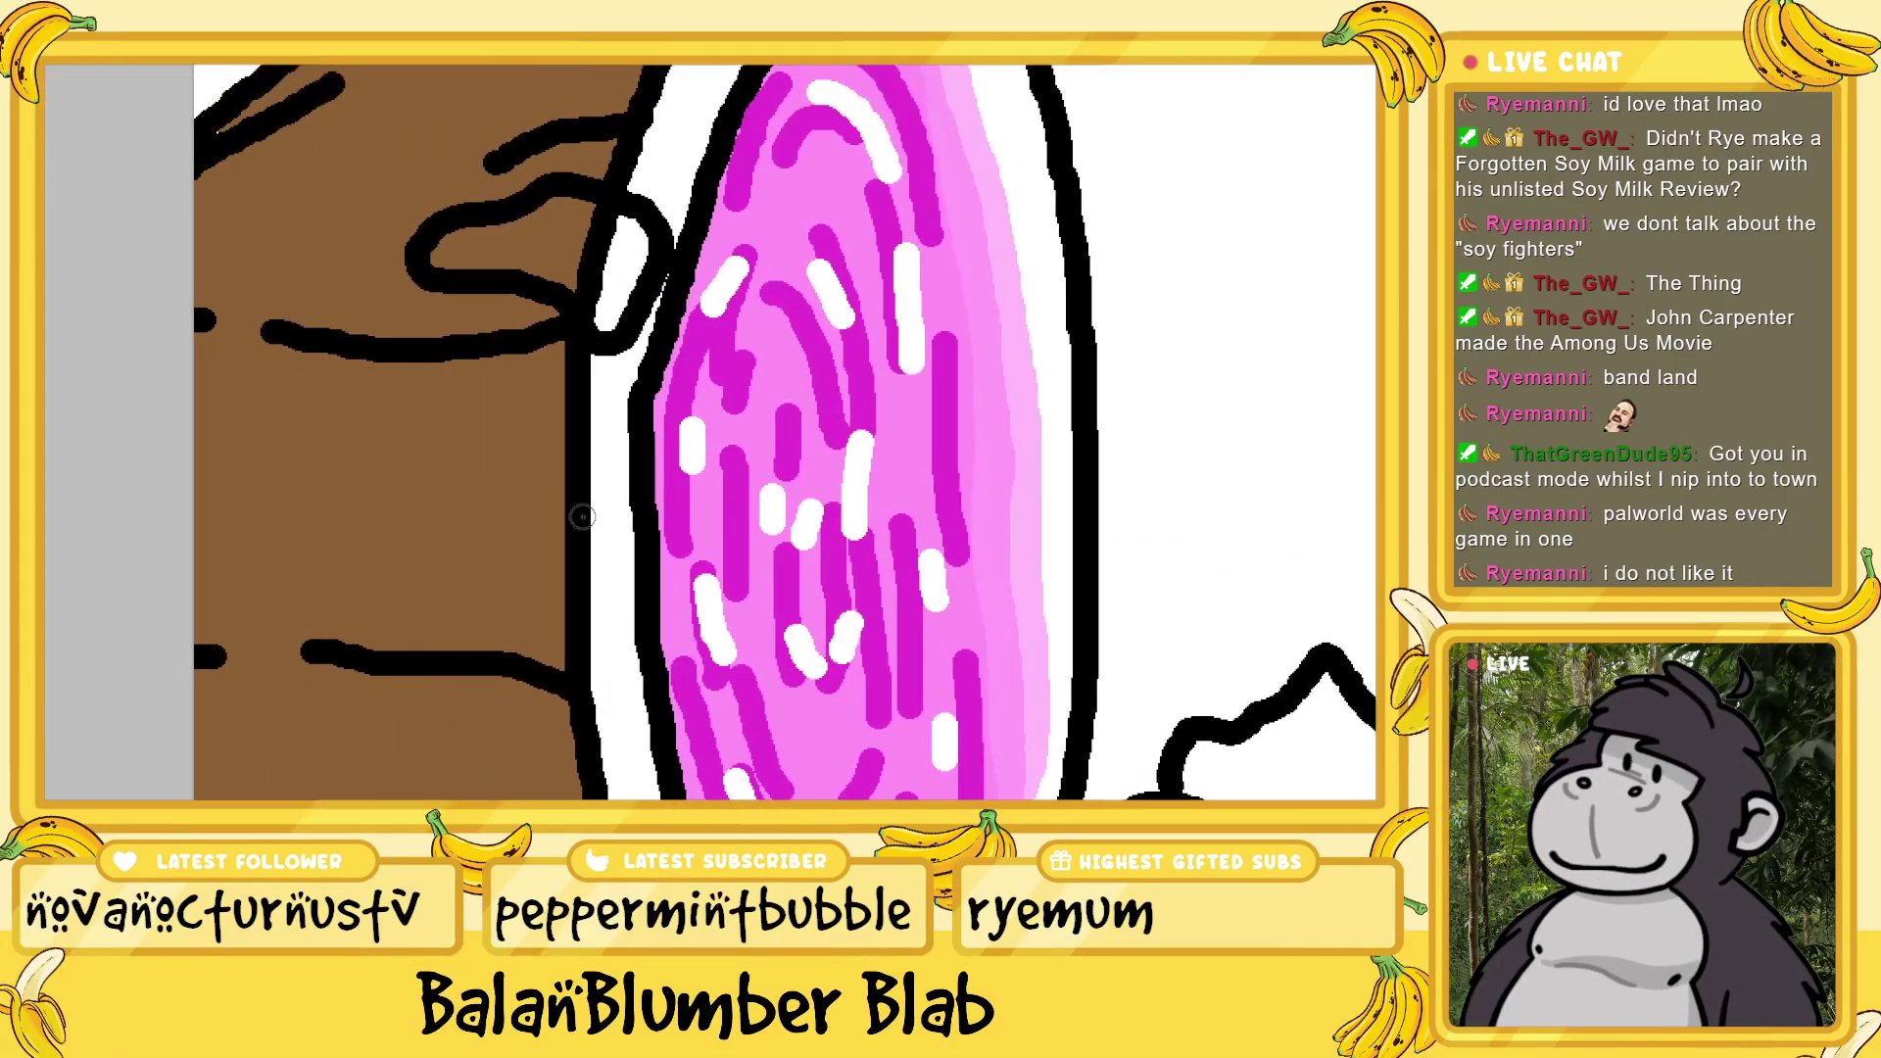
scroll(569, 514, up, 3)
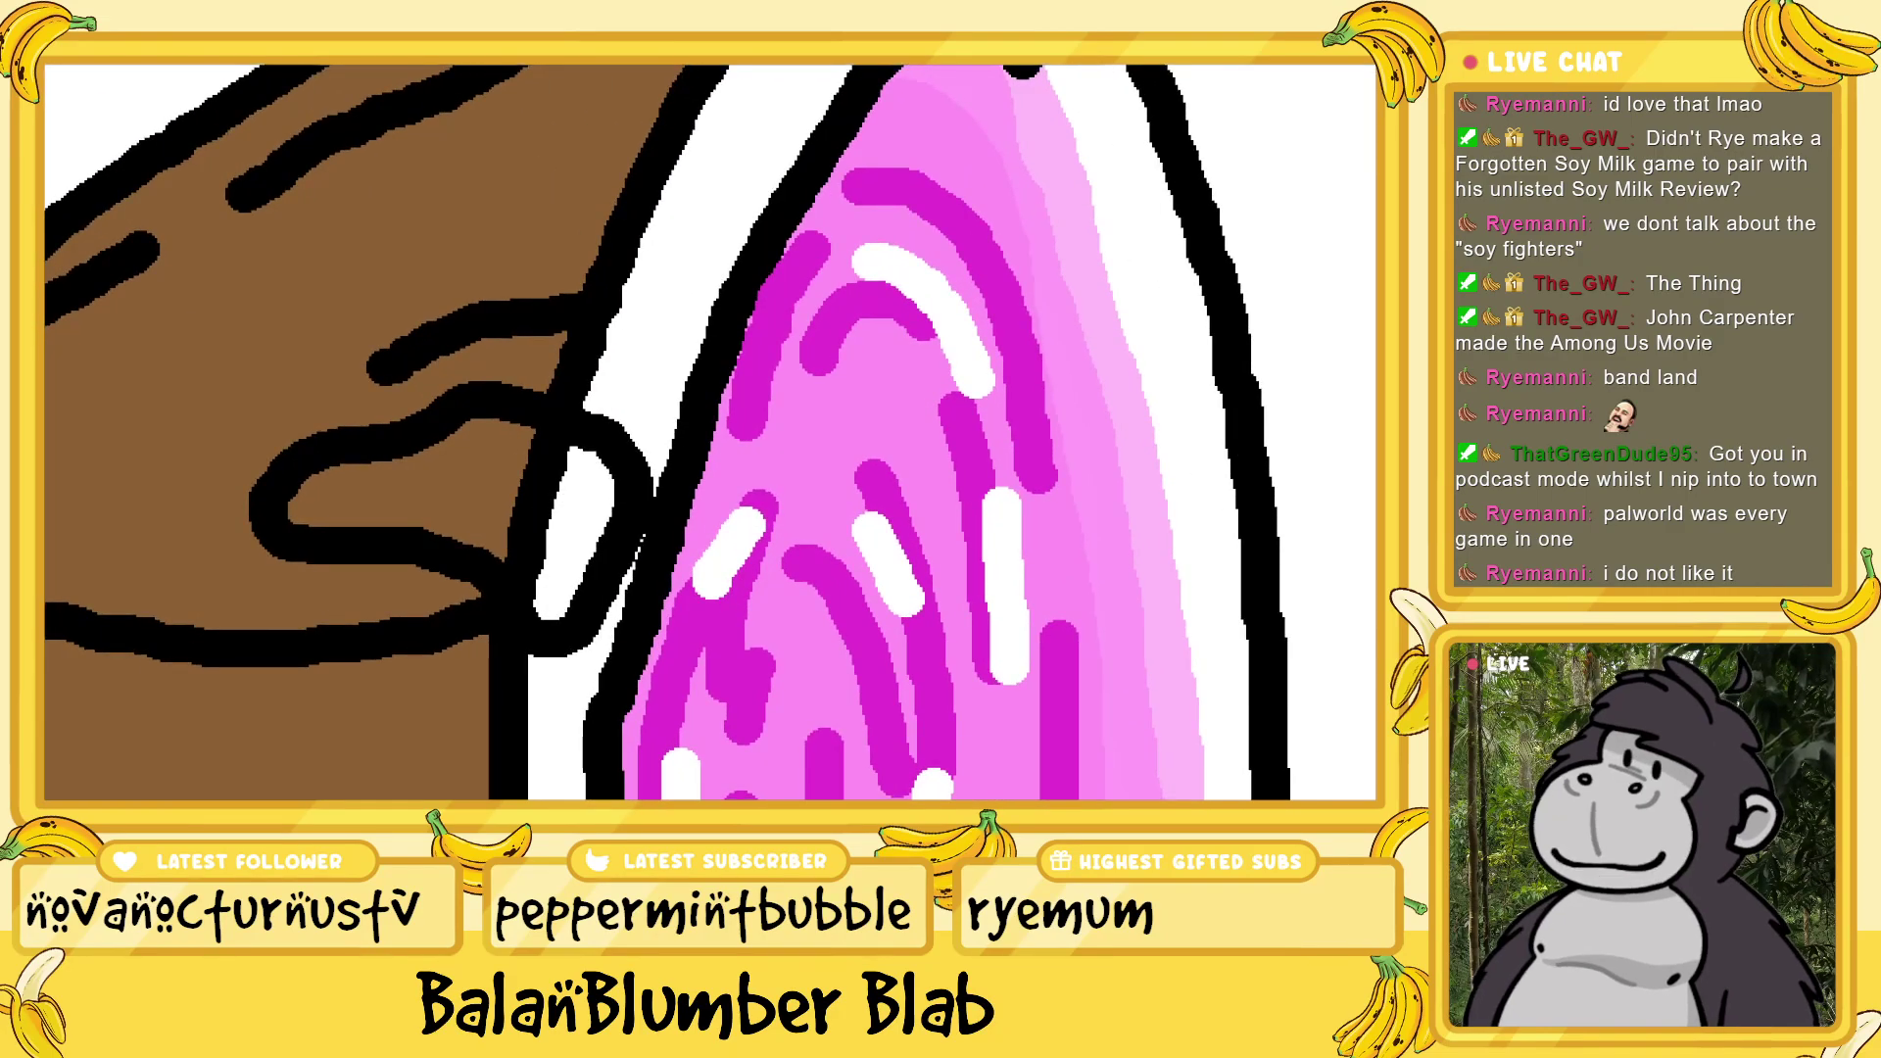
scroll(526, 533, up, 2)
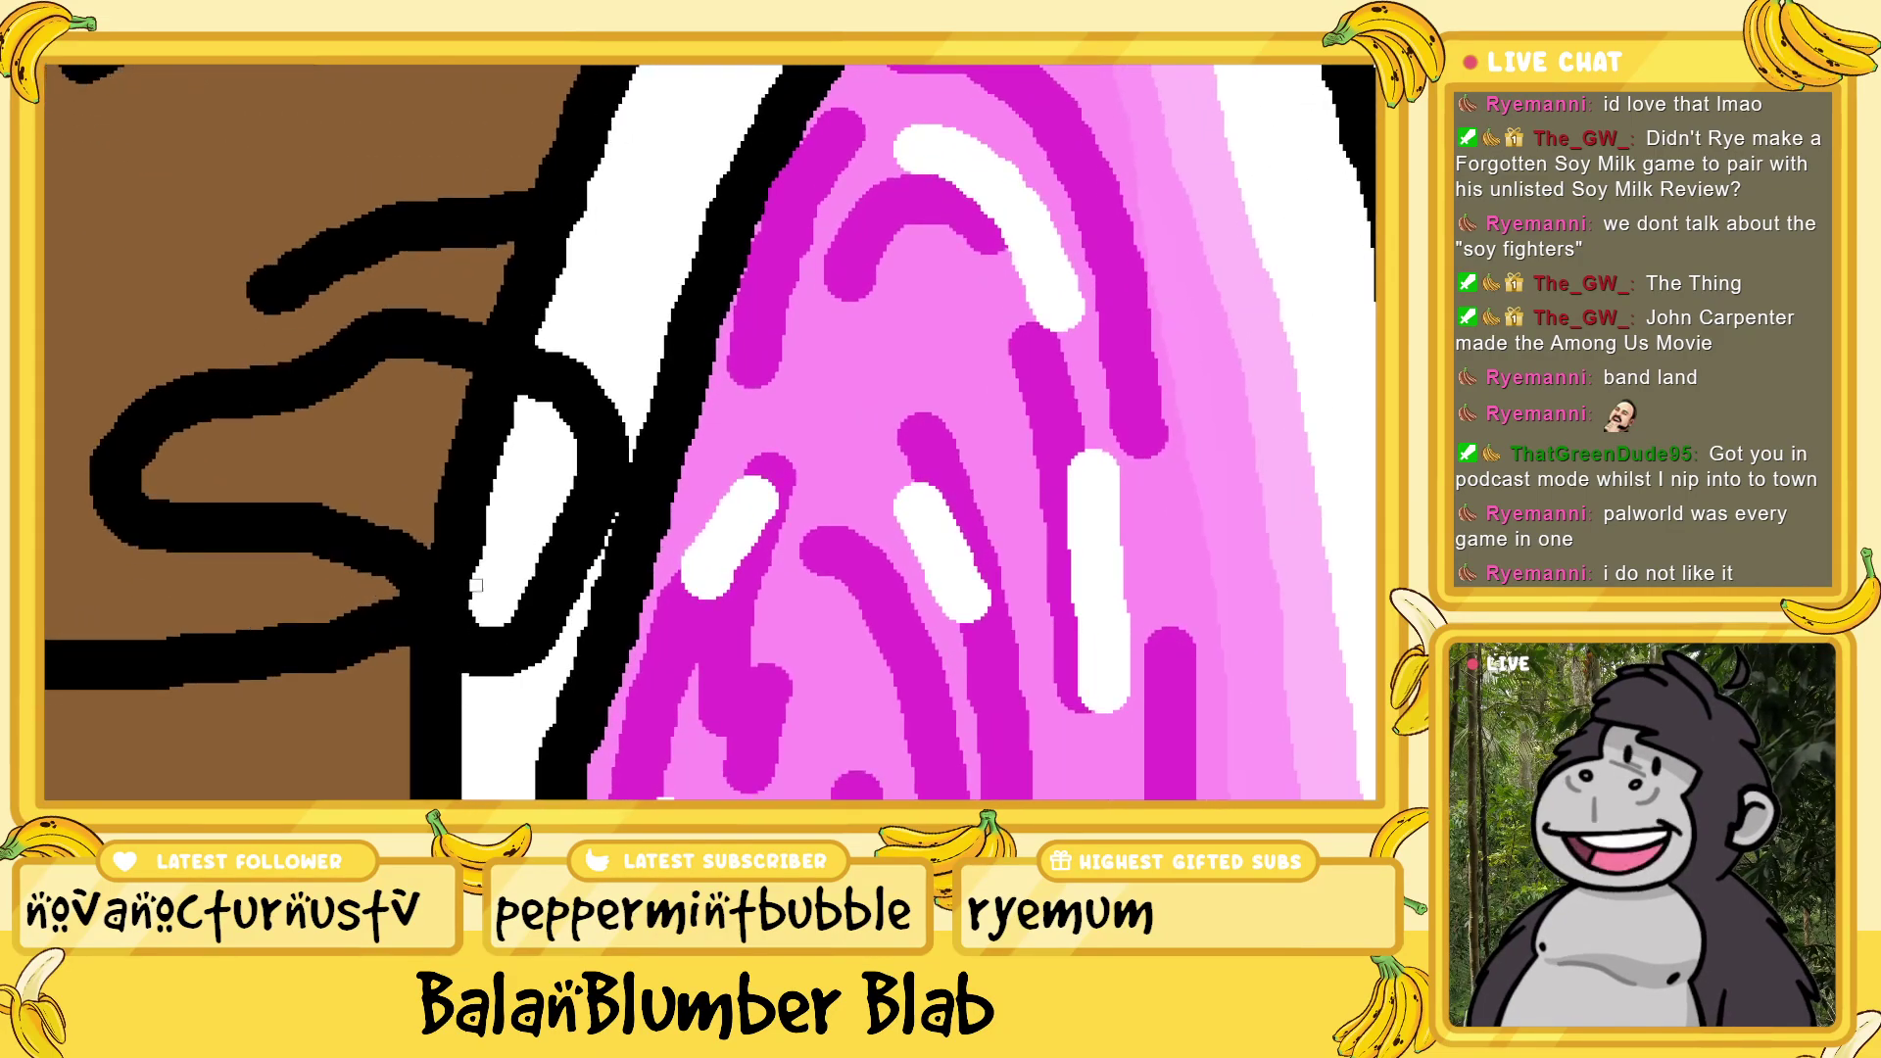
mouse_move(481, 593)
mouse_down()
mouse_move(428, 529)
mouse_move(479, 567)
mouse_up()
drag(517, 404, 461, 382)
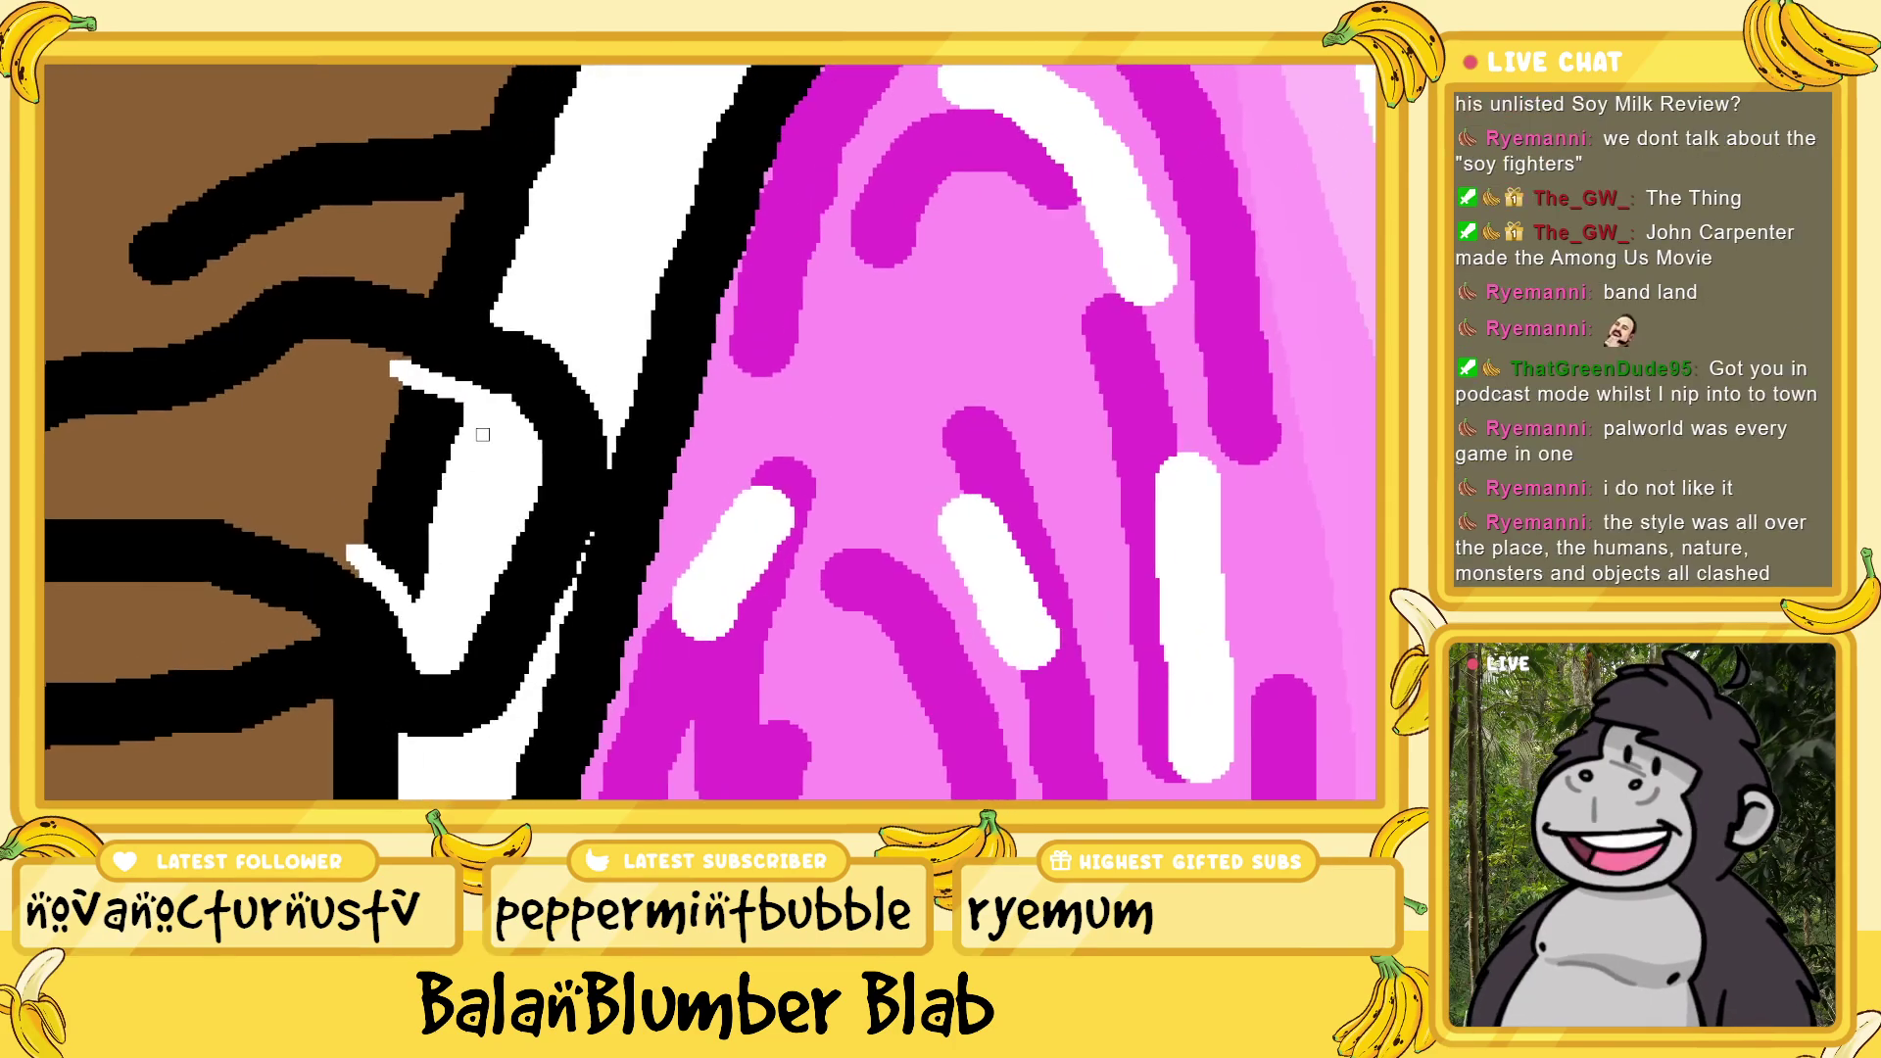
- Fill the leftover black edge line and the brown bark area inside the clump on the log with white
key(ctrl+plus)
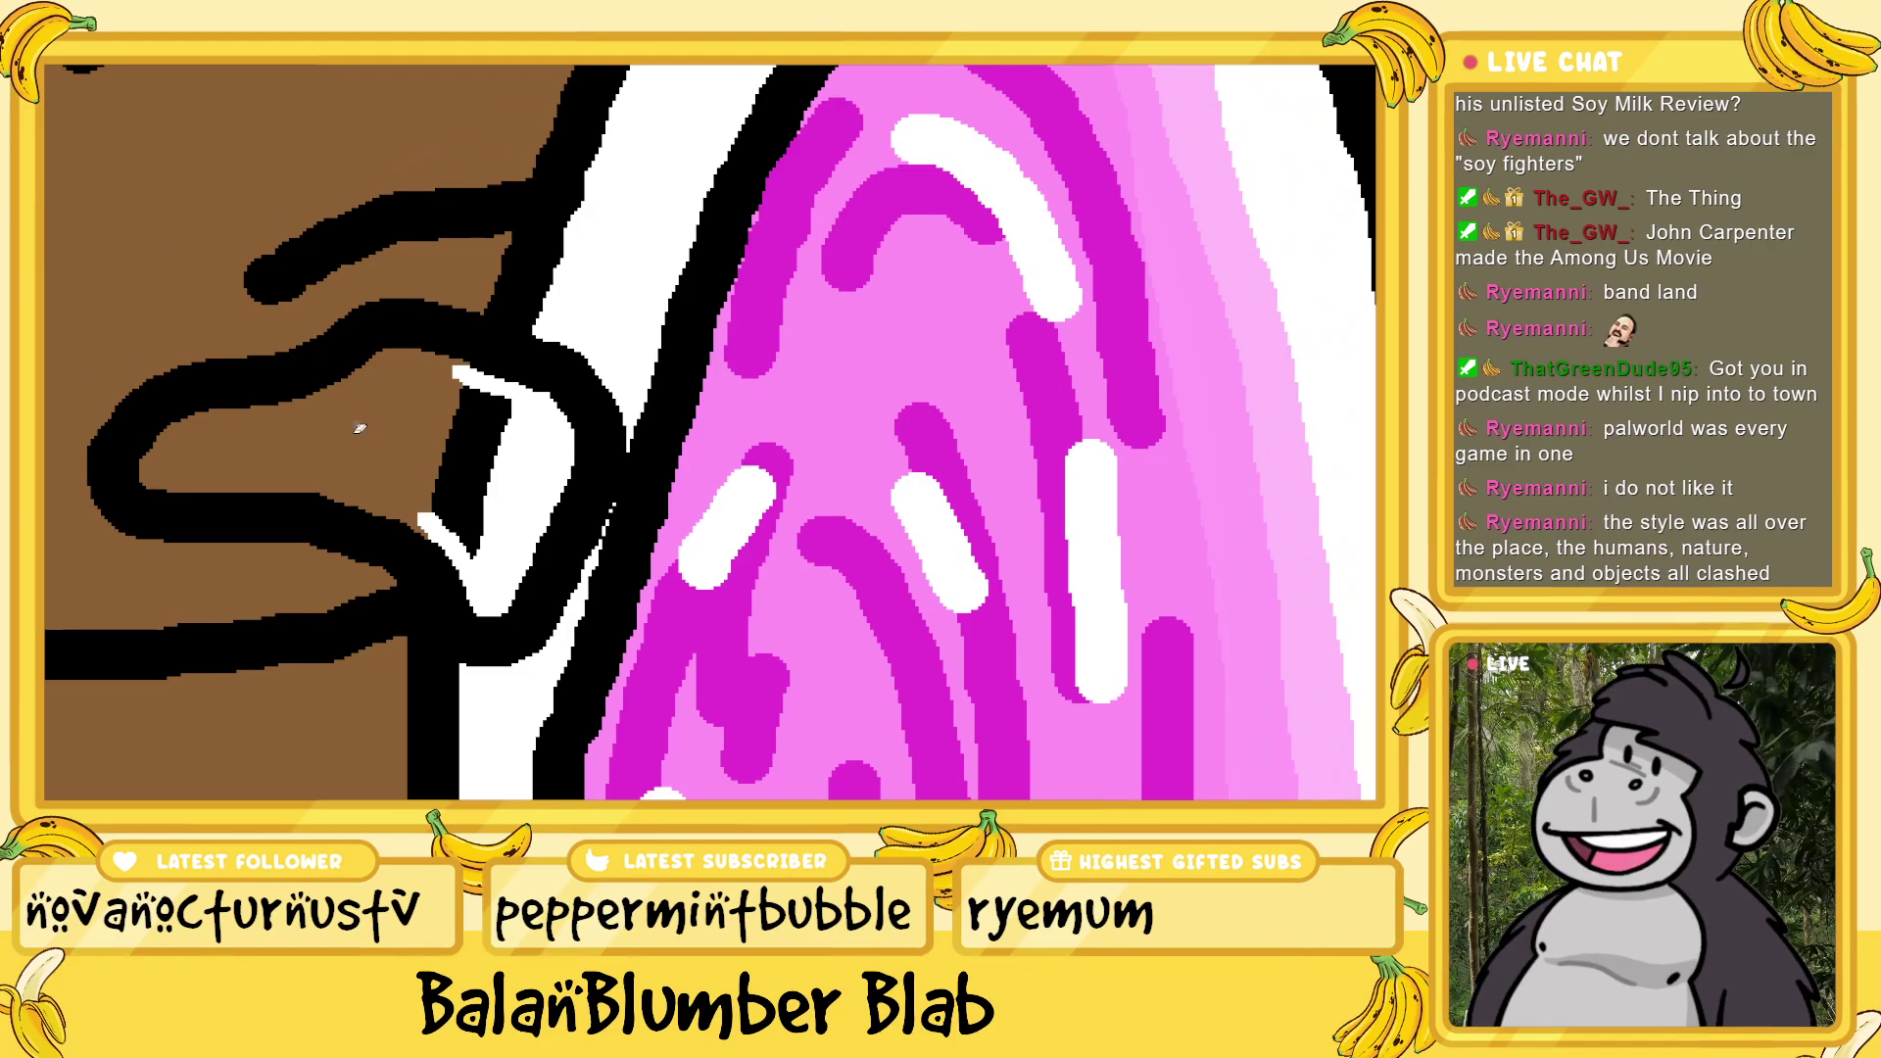
click(474, 452)
key(ctrl+z)
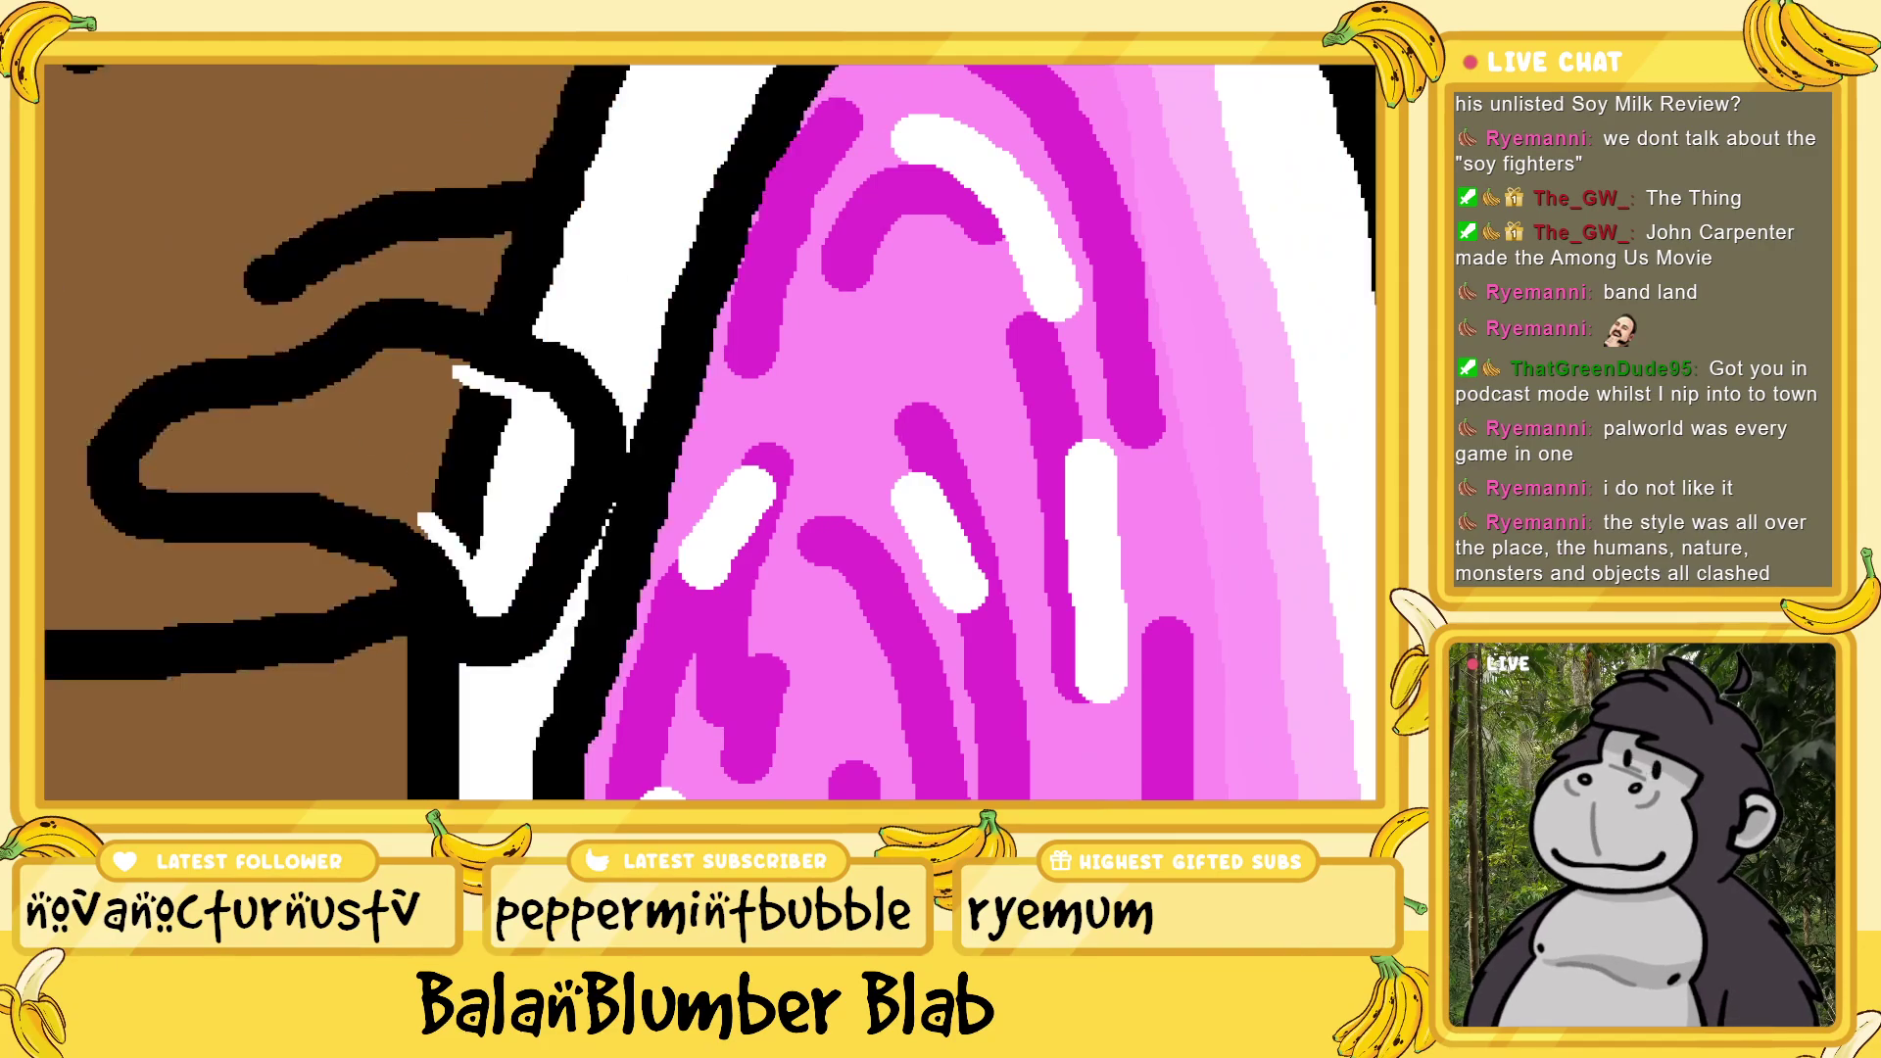
click(457, 493)
click(411, 478)
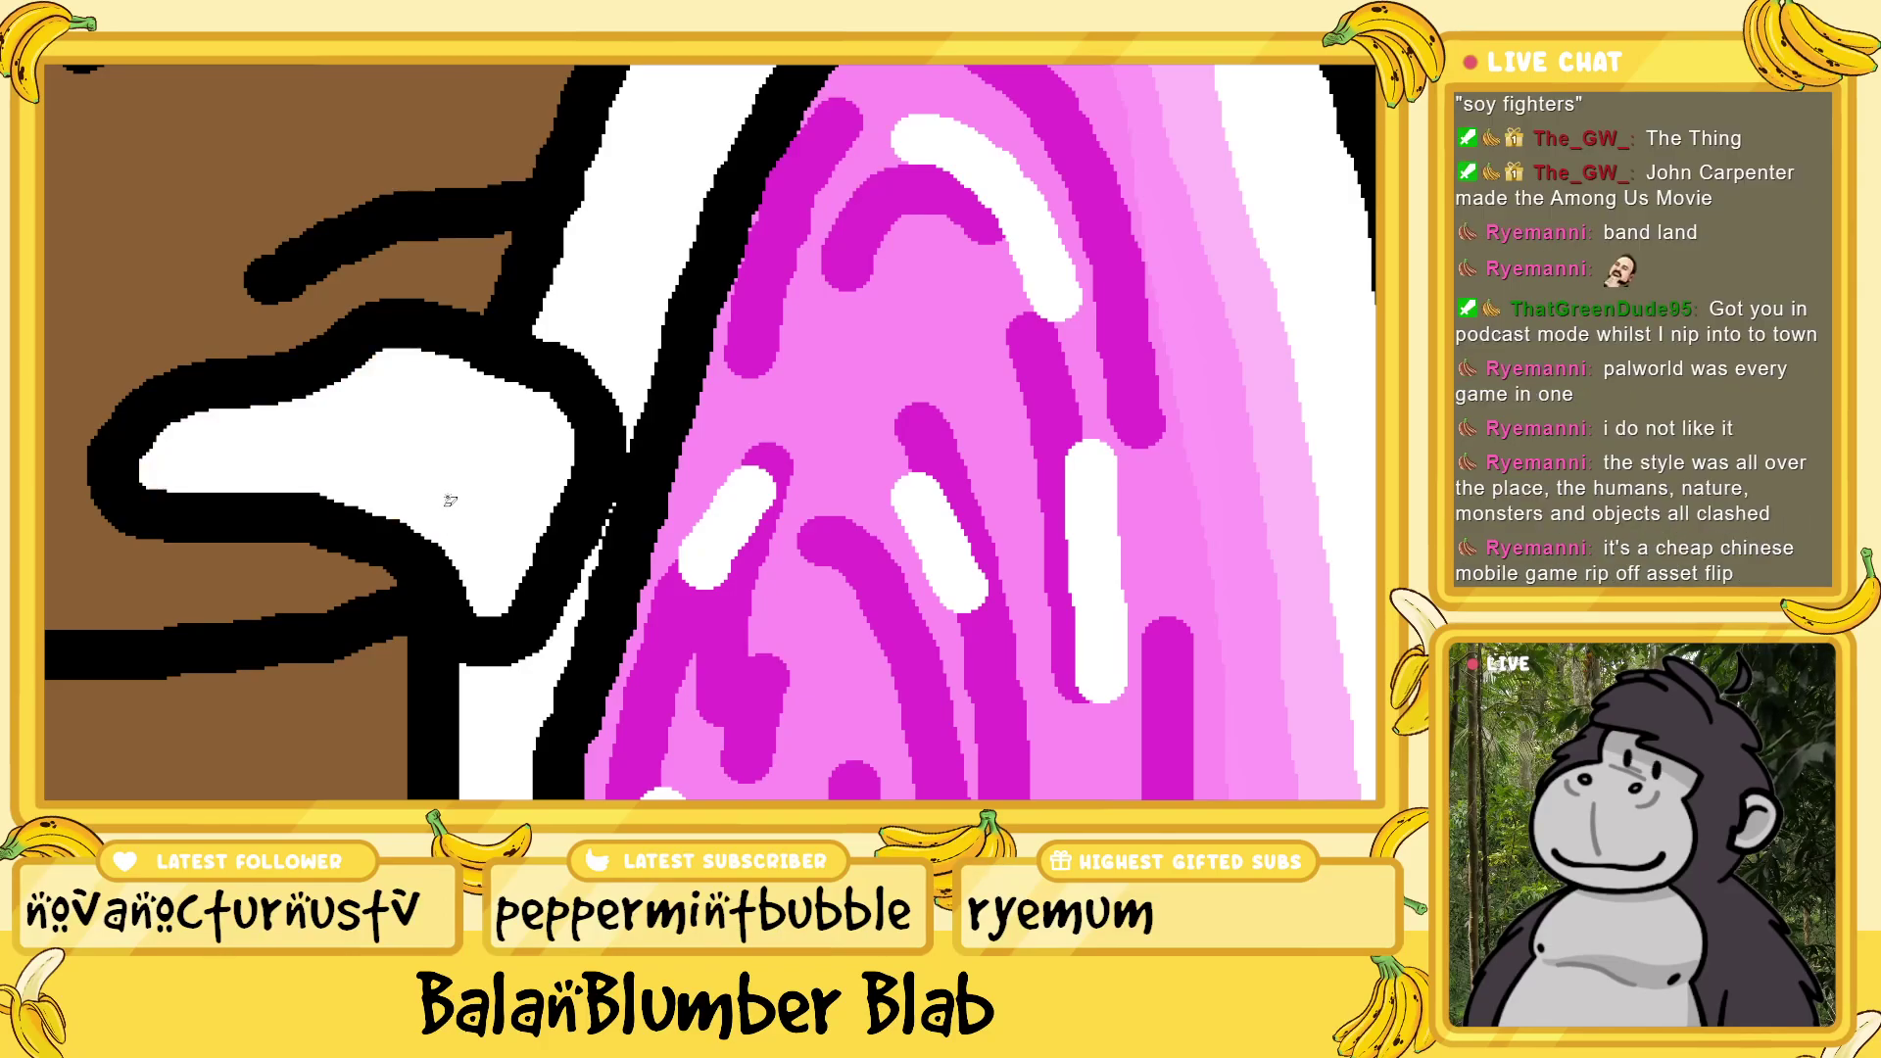
- Draw a small circle on the ground between the clump below the log and the monkey's hair
scroll(457, 496, down, 5)
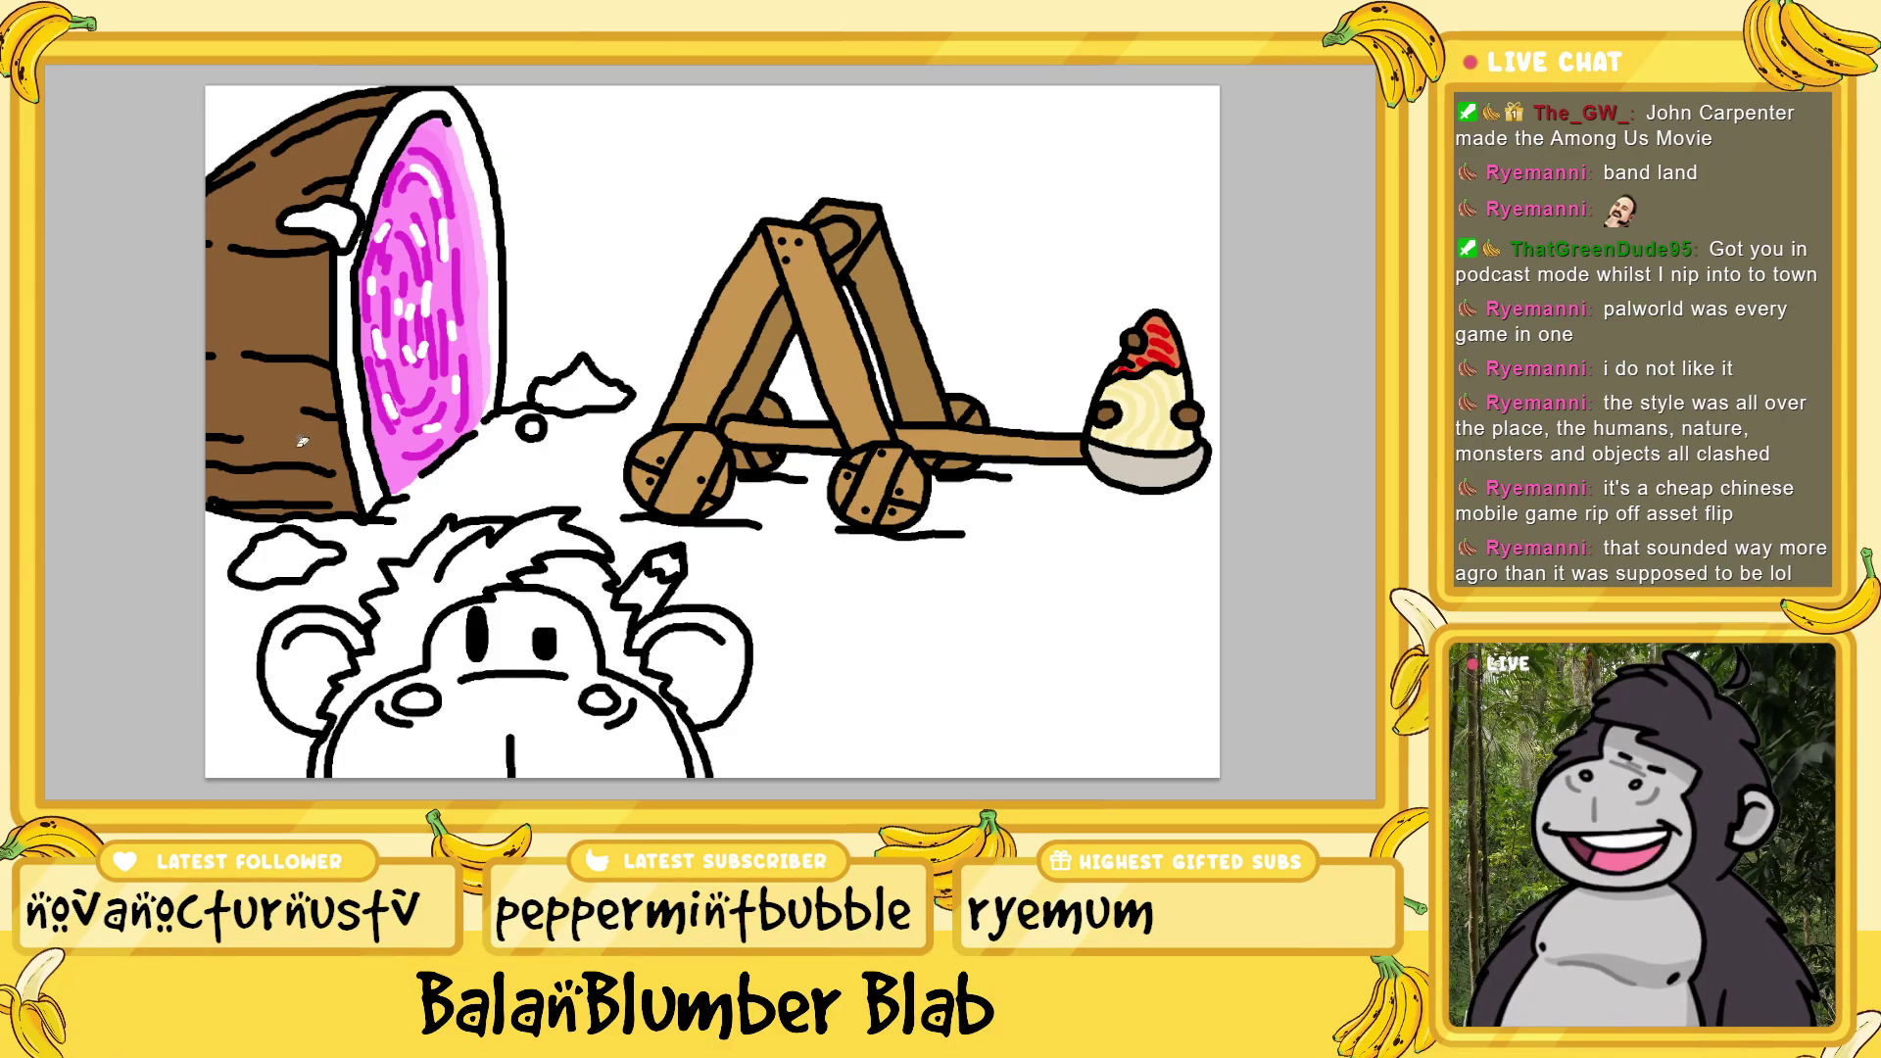
key(ctrl+plus)
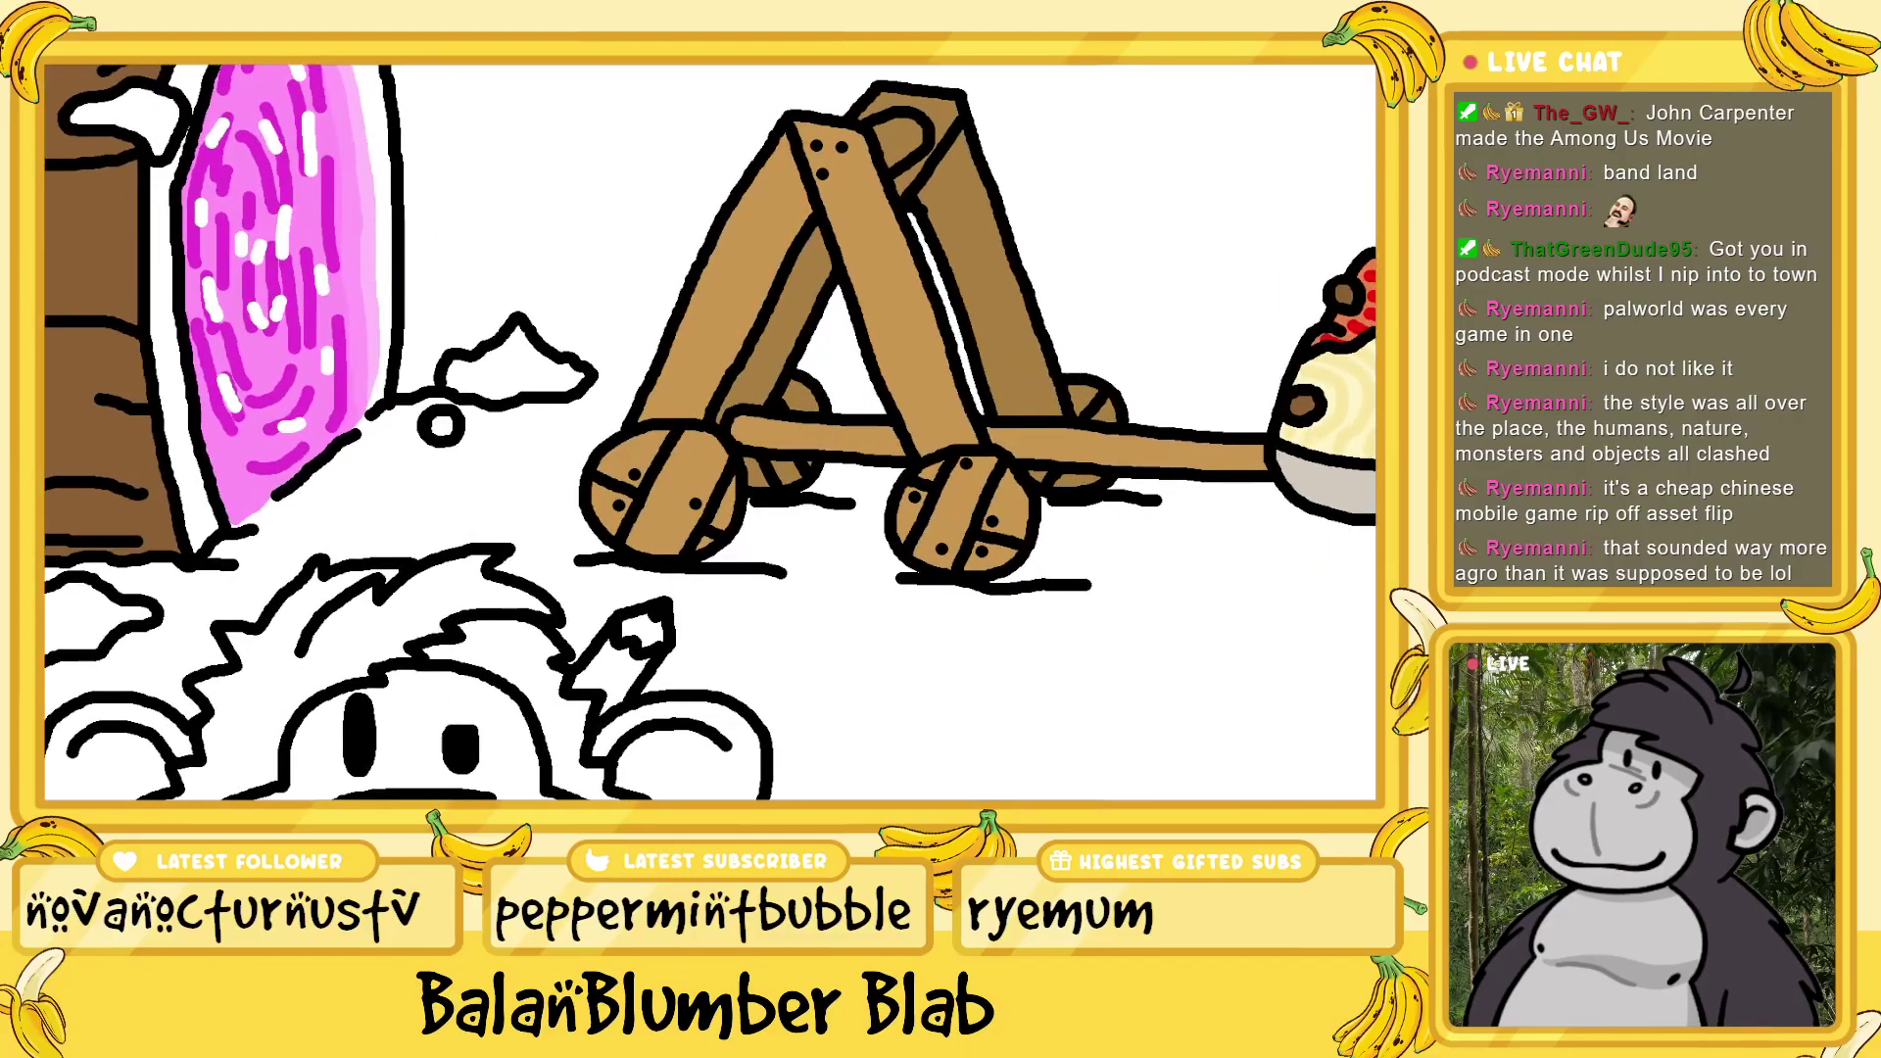
scroll(712, 432, left, 5)
scroll(888, 303, up, 5)
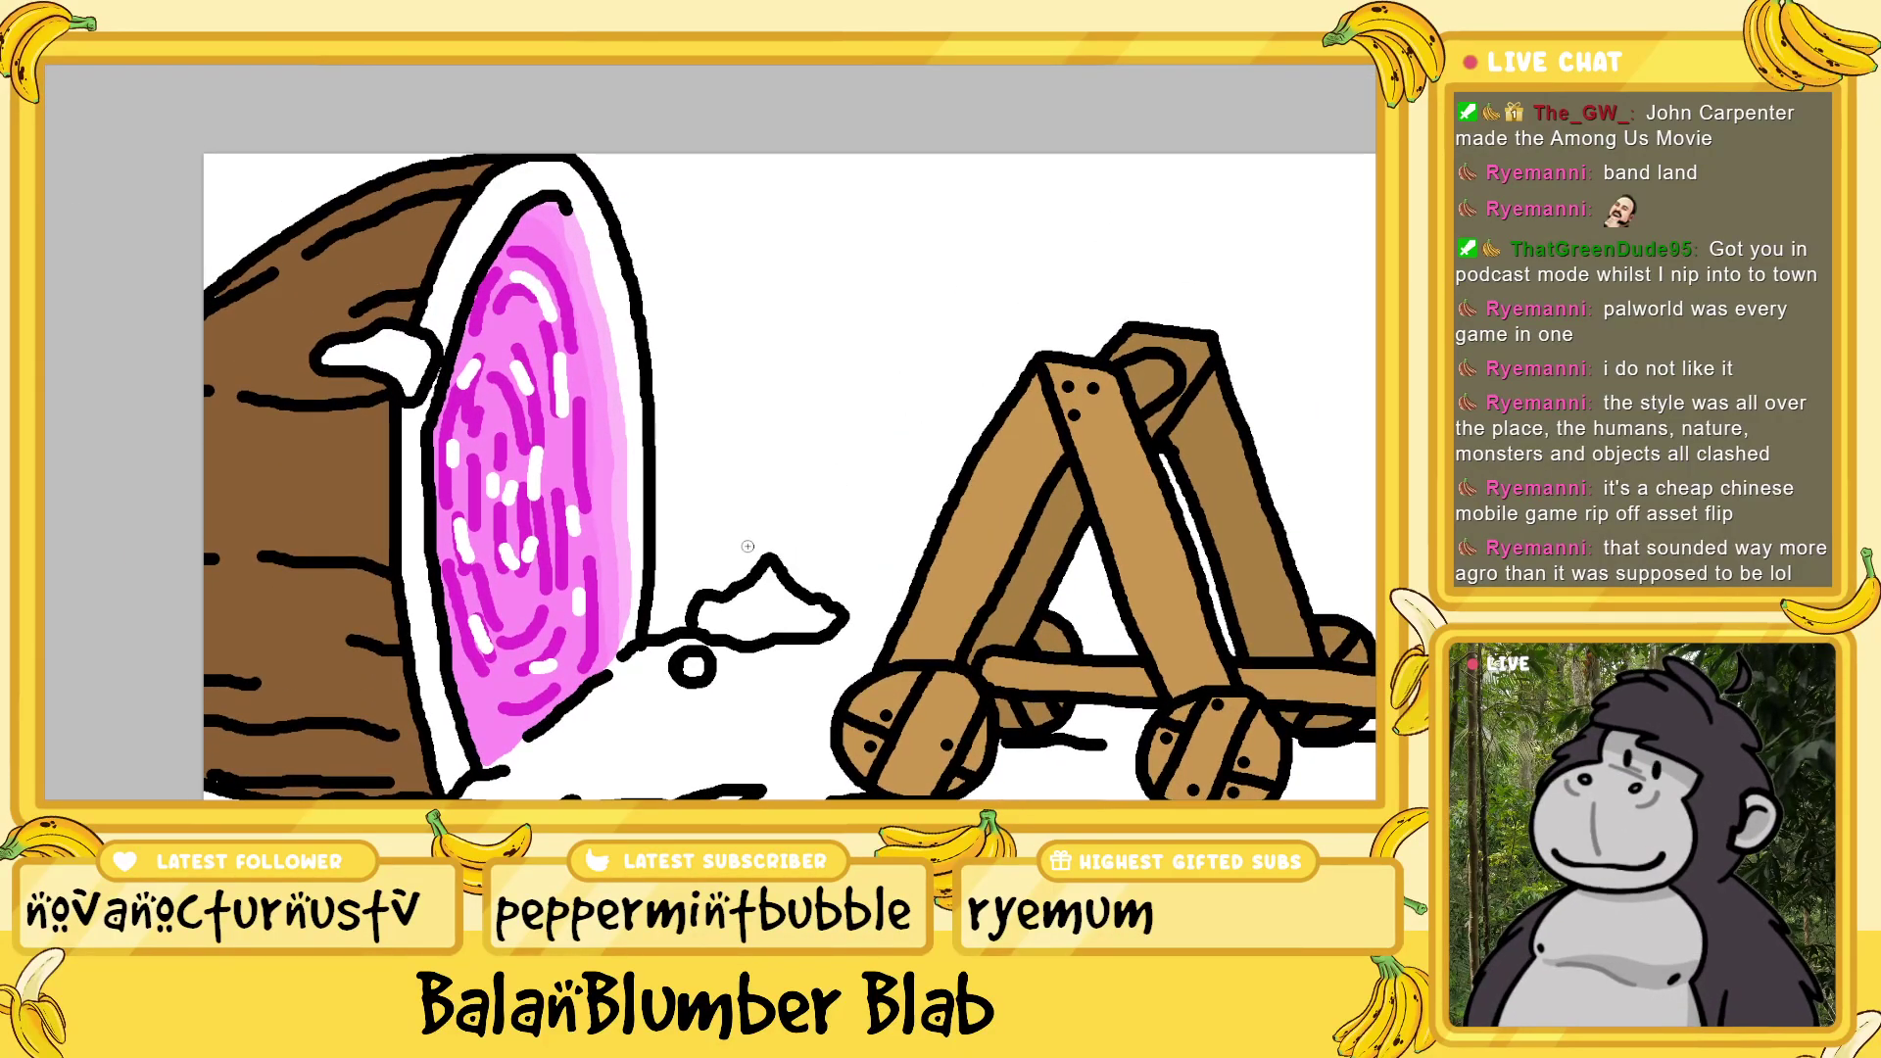
scroll(638, 635, down, 2)
mouse_move(462, 762)
mouse_down()
mouse_move(434, 750)
mouse_move(437, 779)
mouse_move(466, 753)
mouse_move(443, 755)
mouse_up()
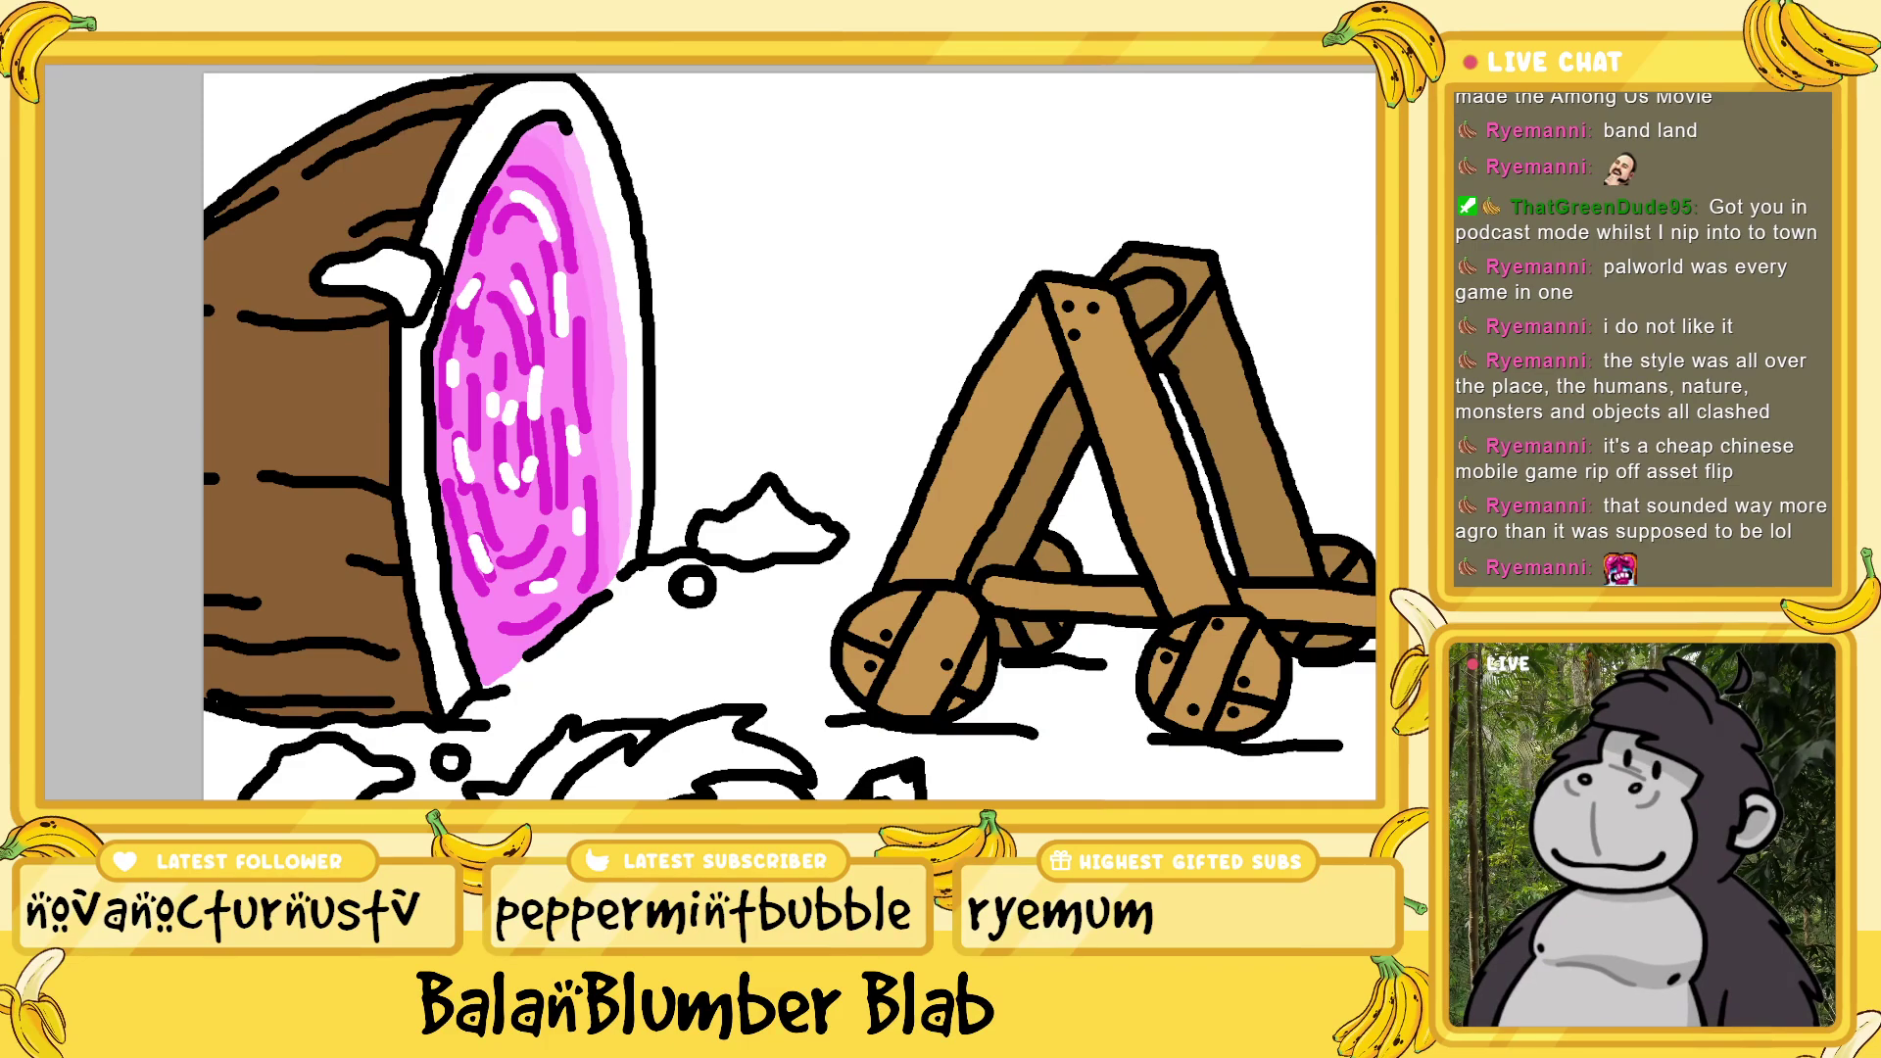
scroll(697, 559, up, 4)
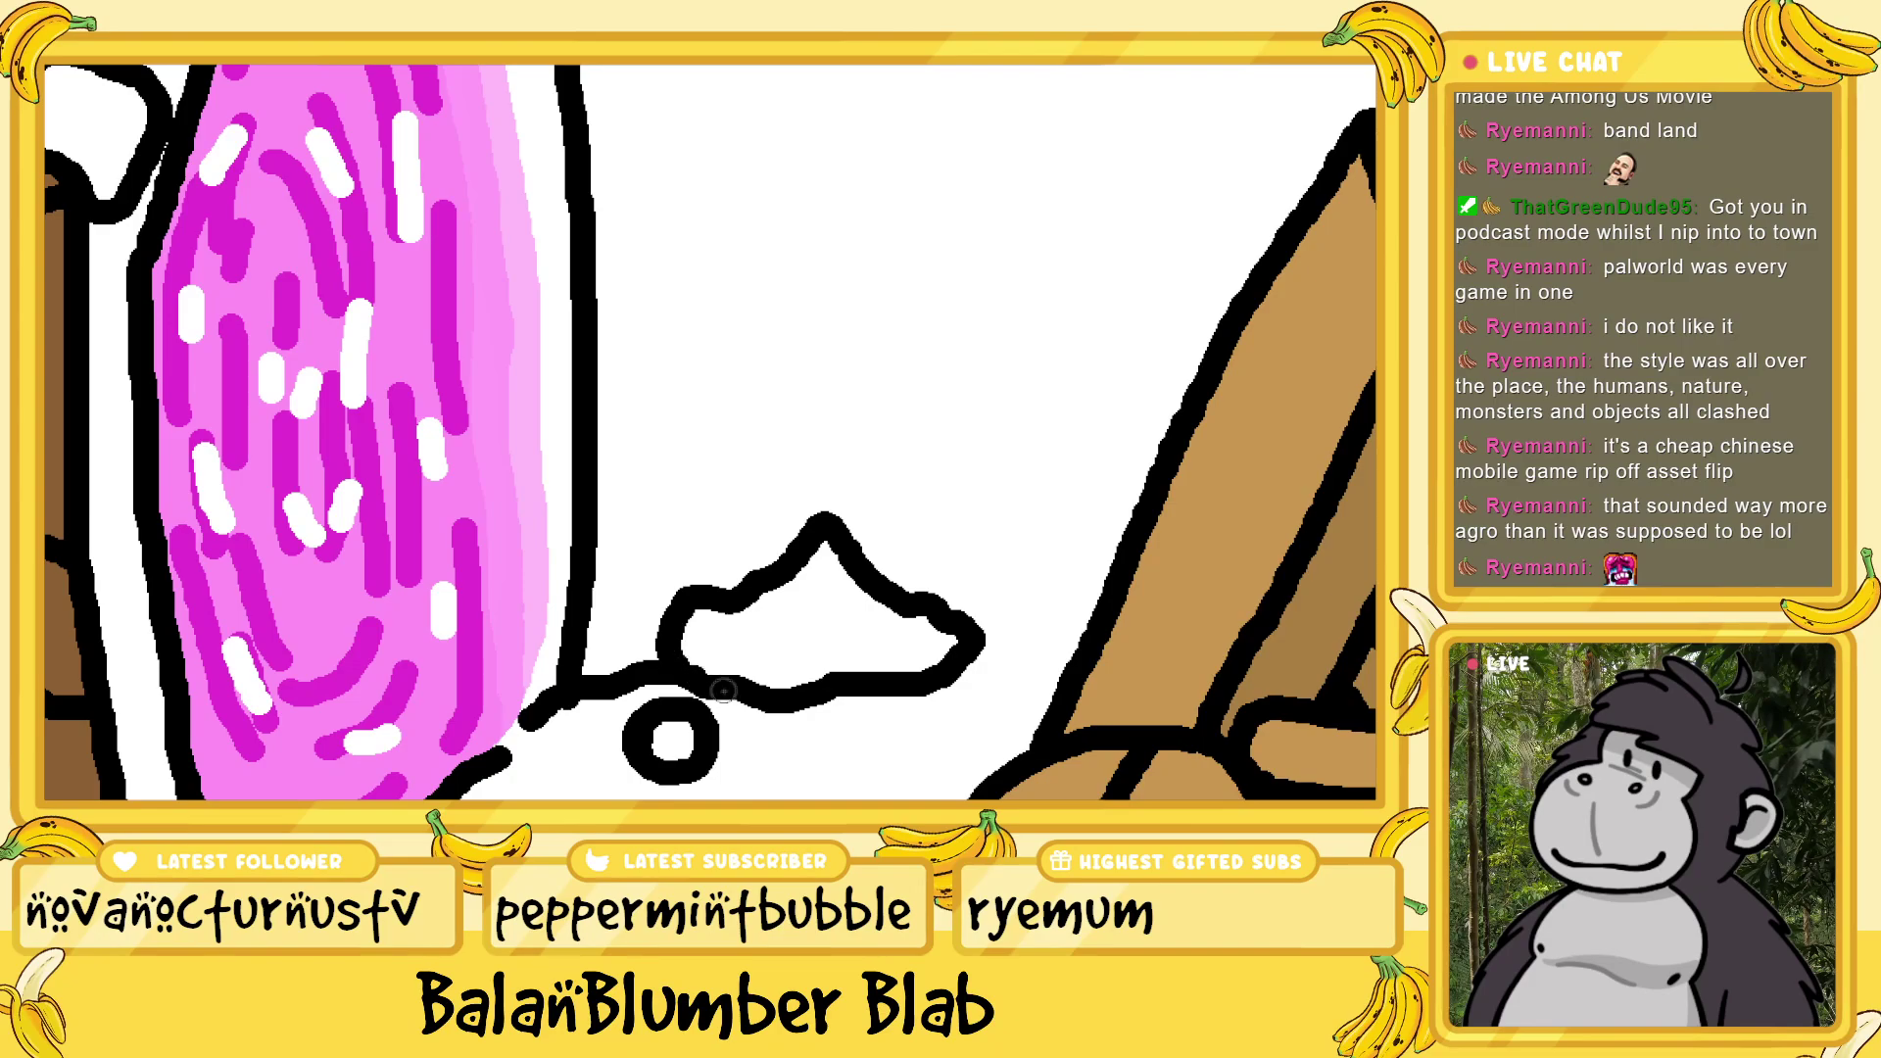
scroll(759, 694, down, 1)
scroll(762, 694, down, 5)
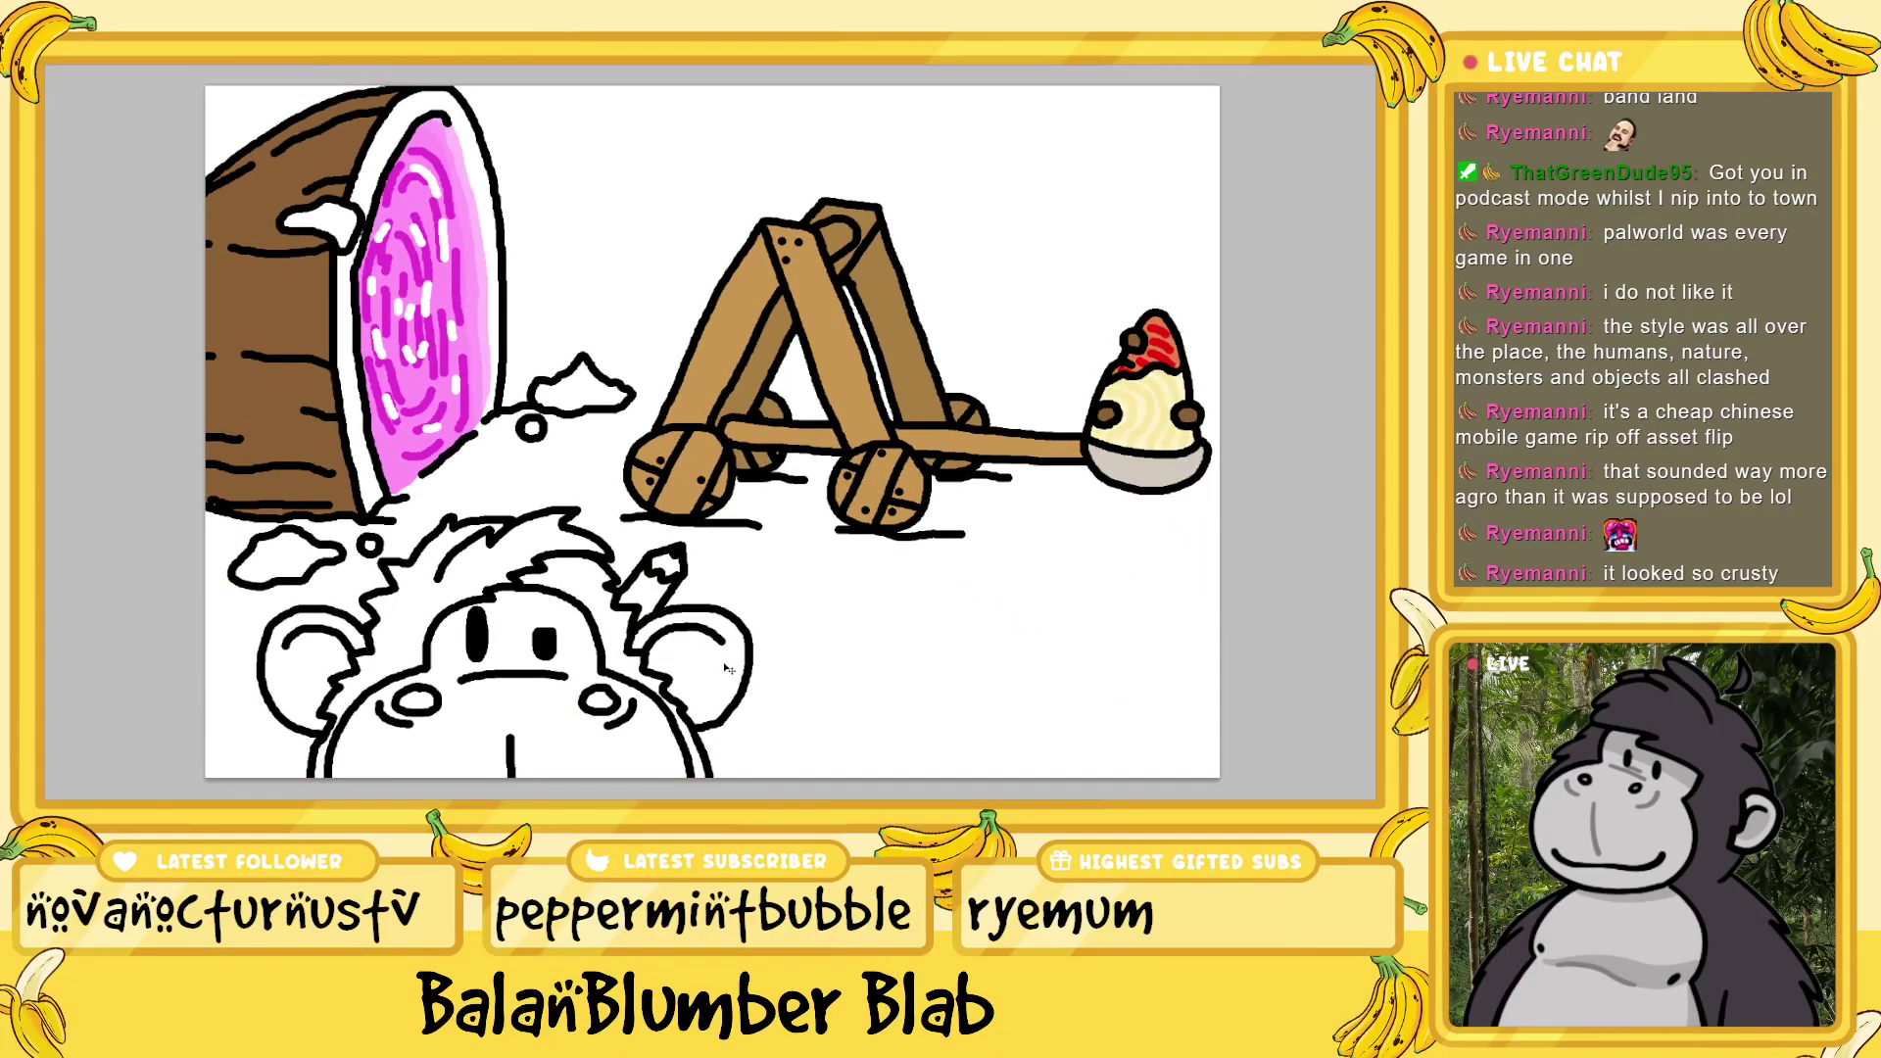
scroll(809, 724, up, 2)
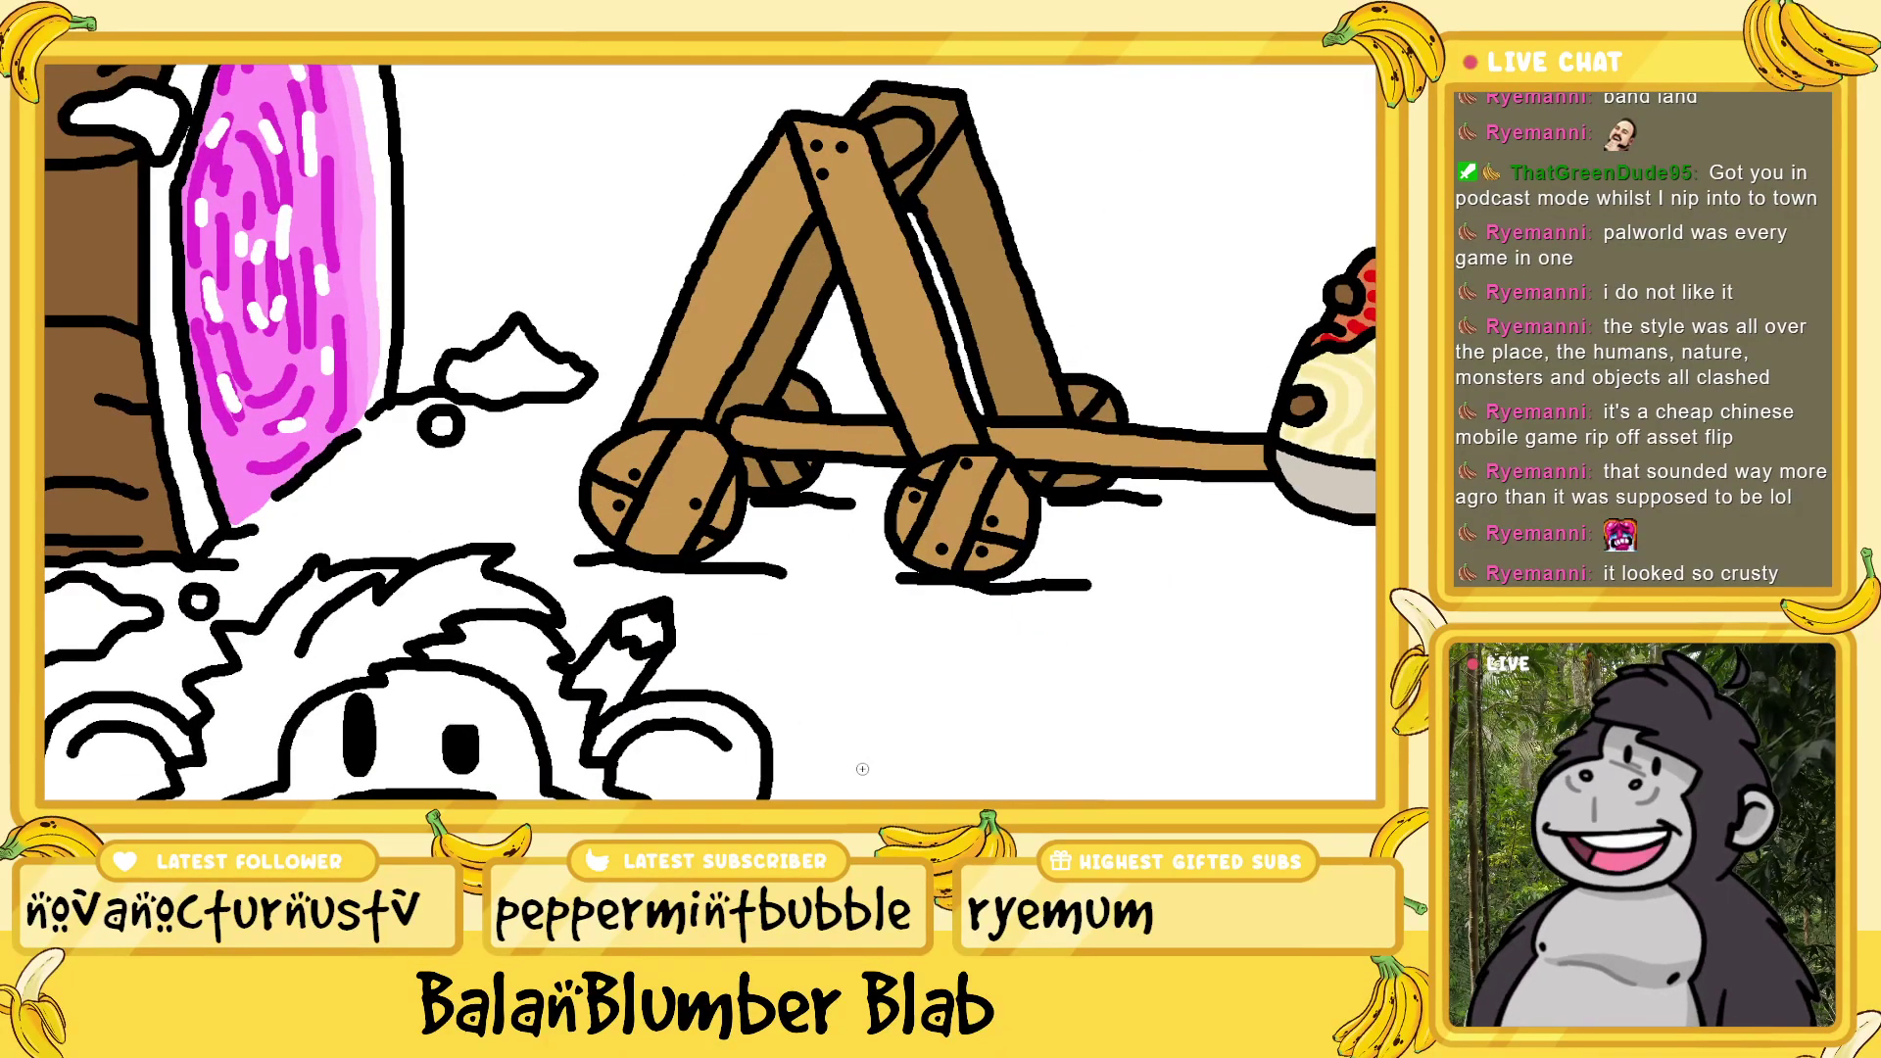
scroll(743, 665, up, 5)
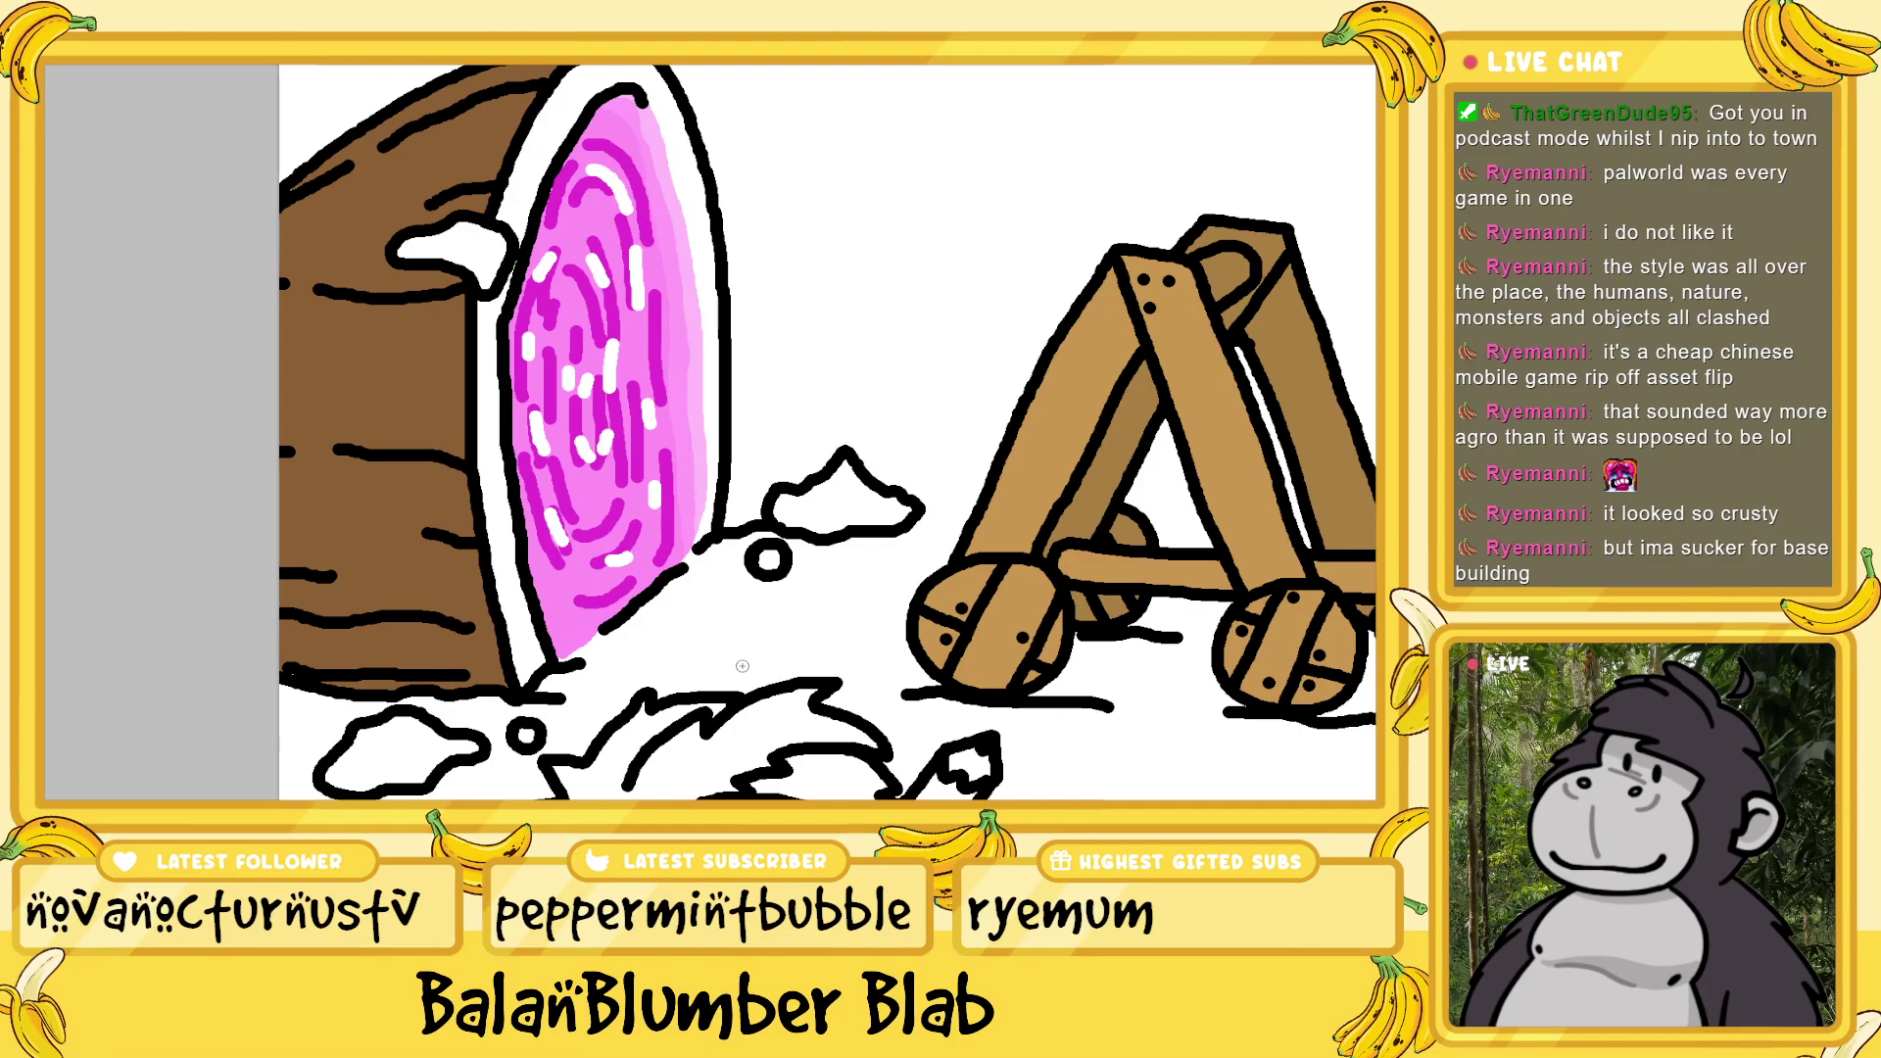
scroll(743, 665, up, 2)
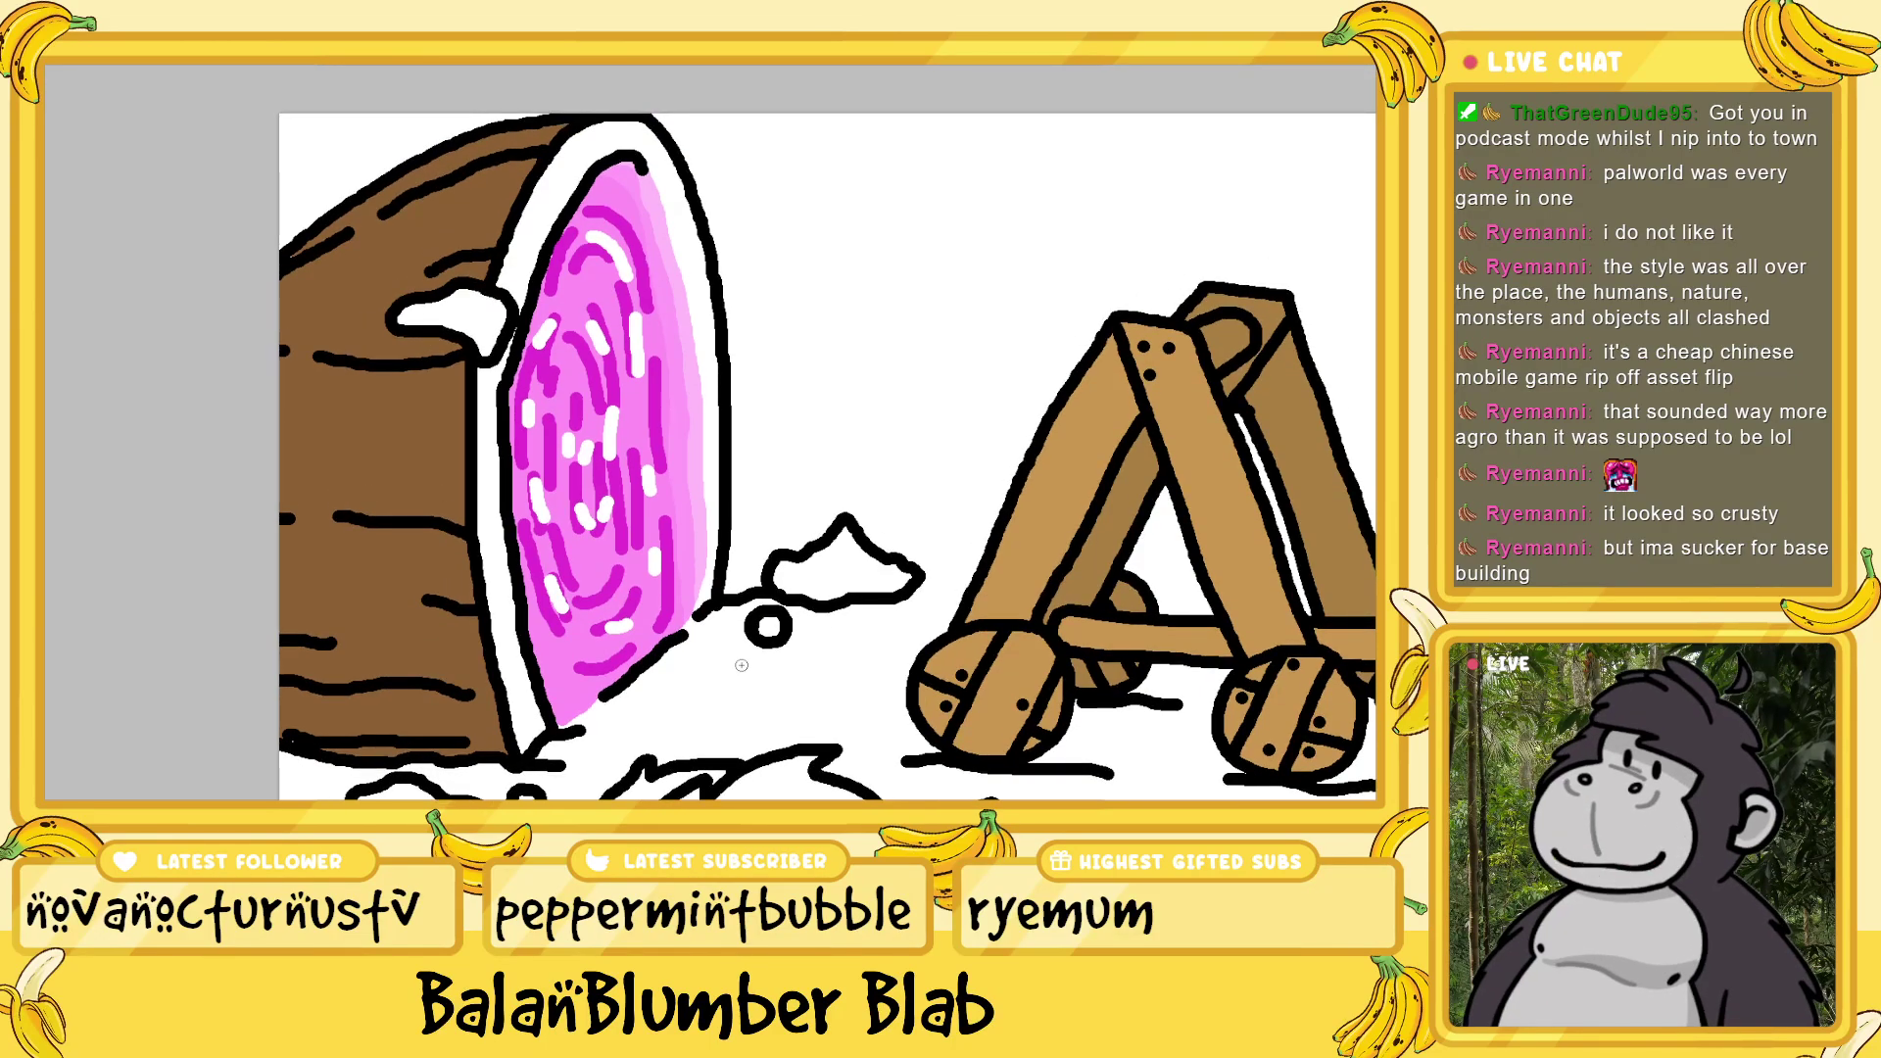
scroll(741, 666, up, 2)
scroll(741, 665, down, 3)
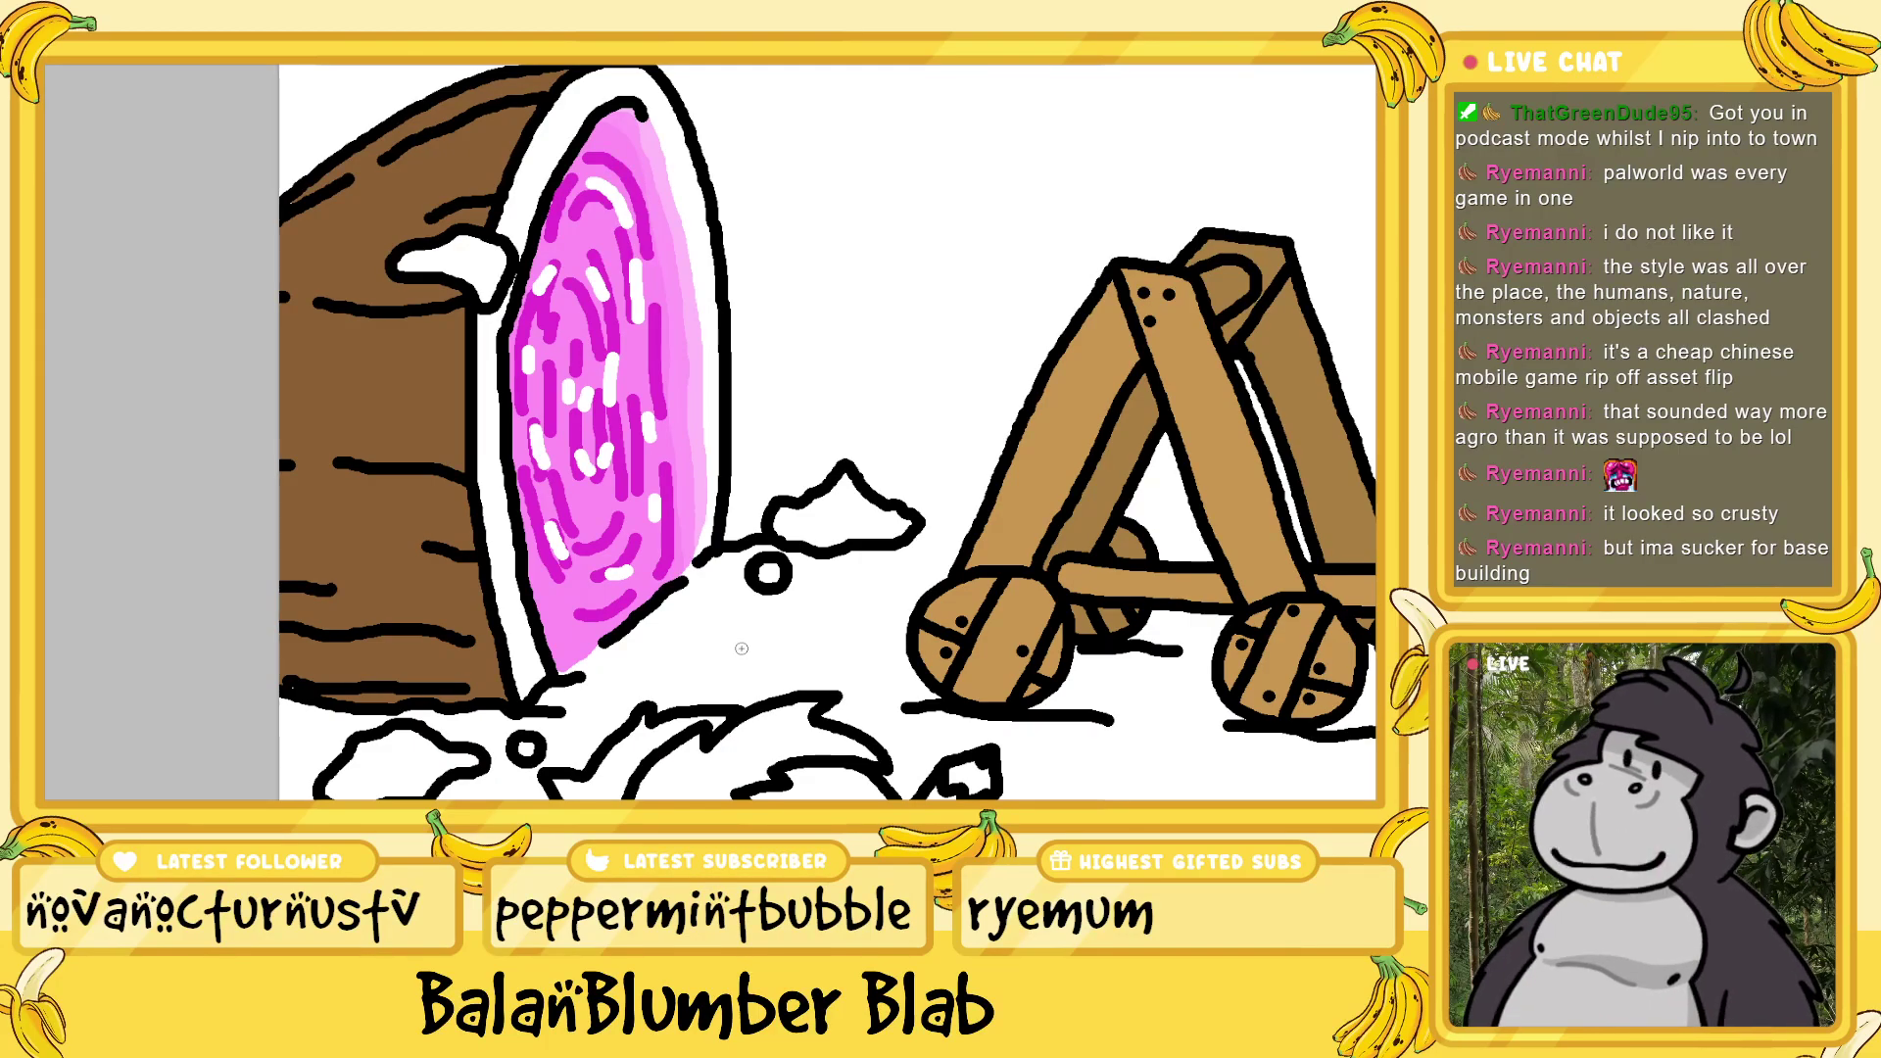
scroll(742, 648, up, 2)
scroll(742, 648, down, 2)
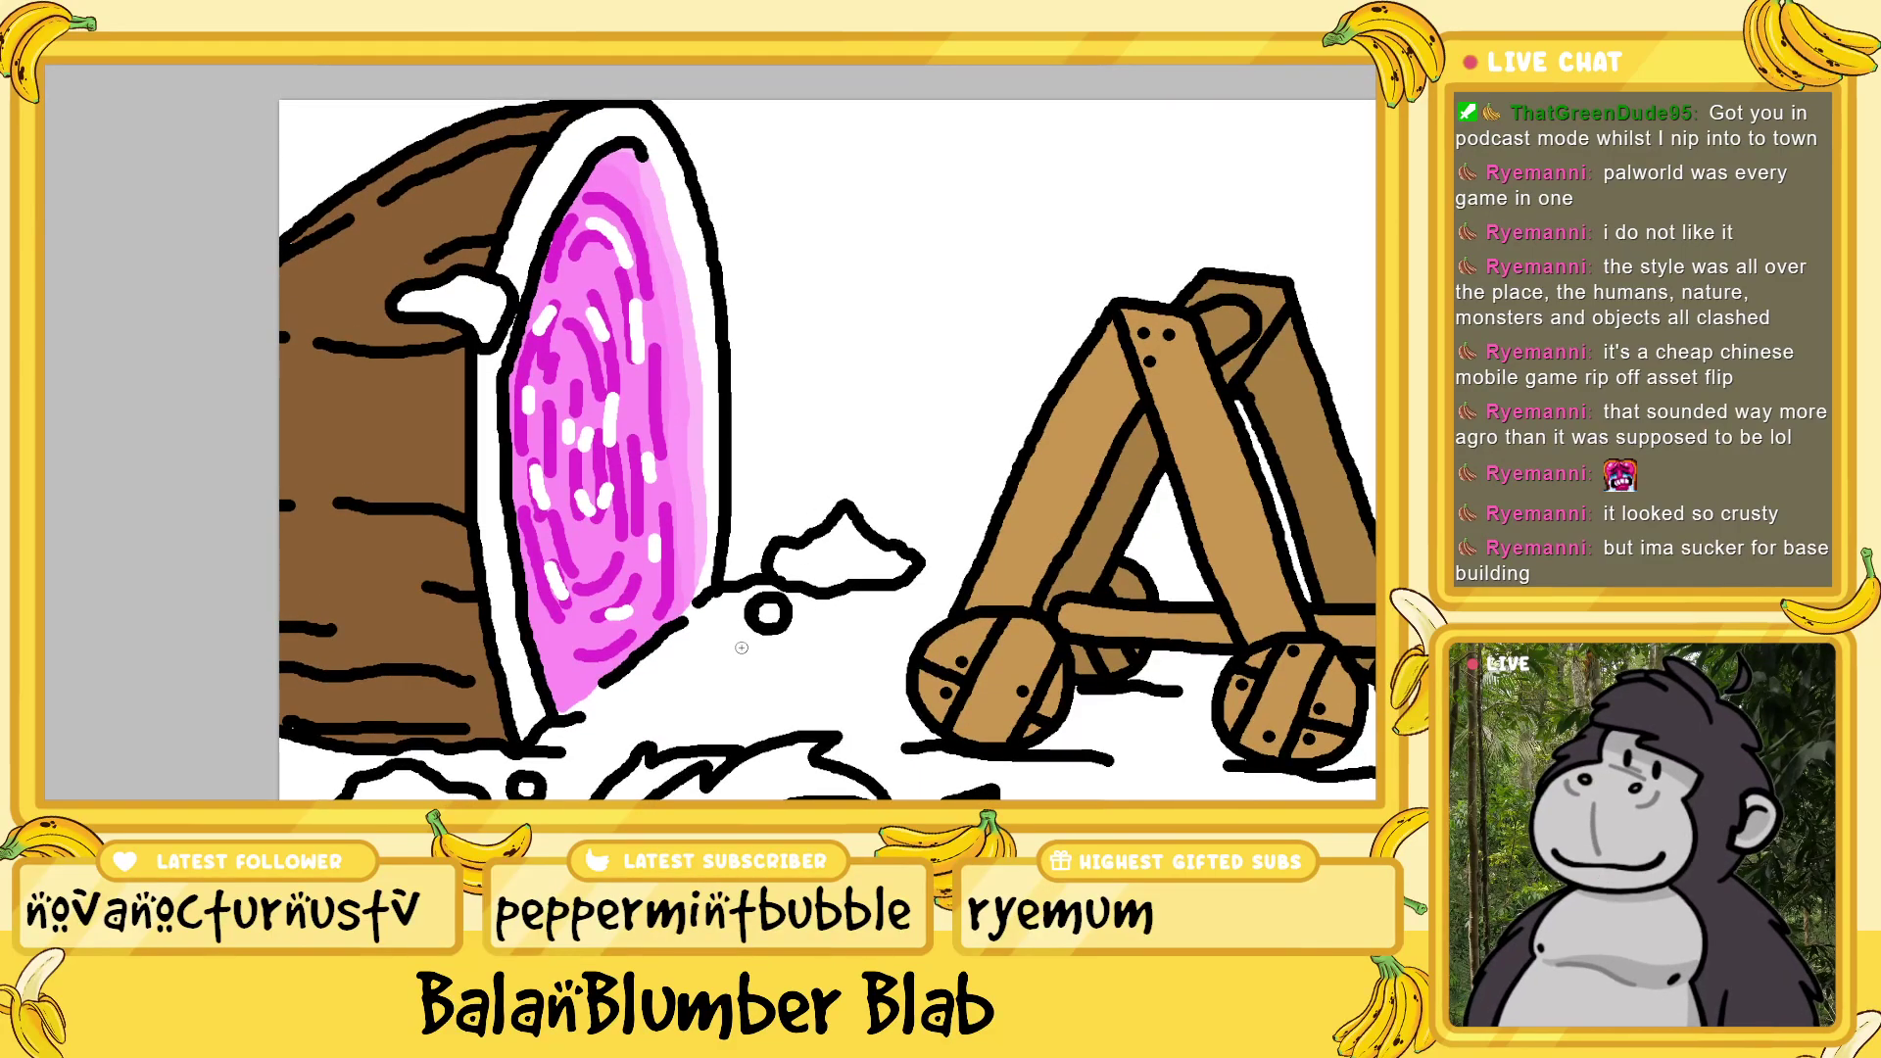
scroll(741, 648, up, 2)
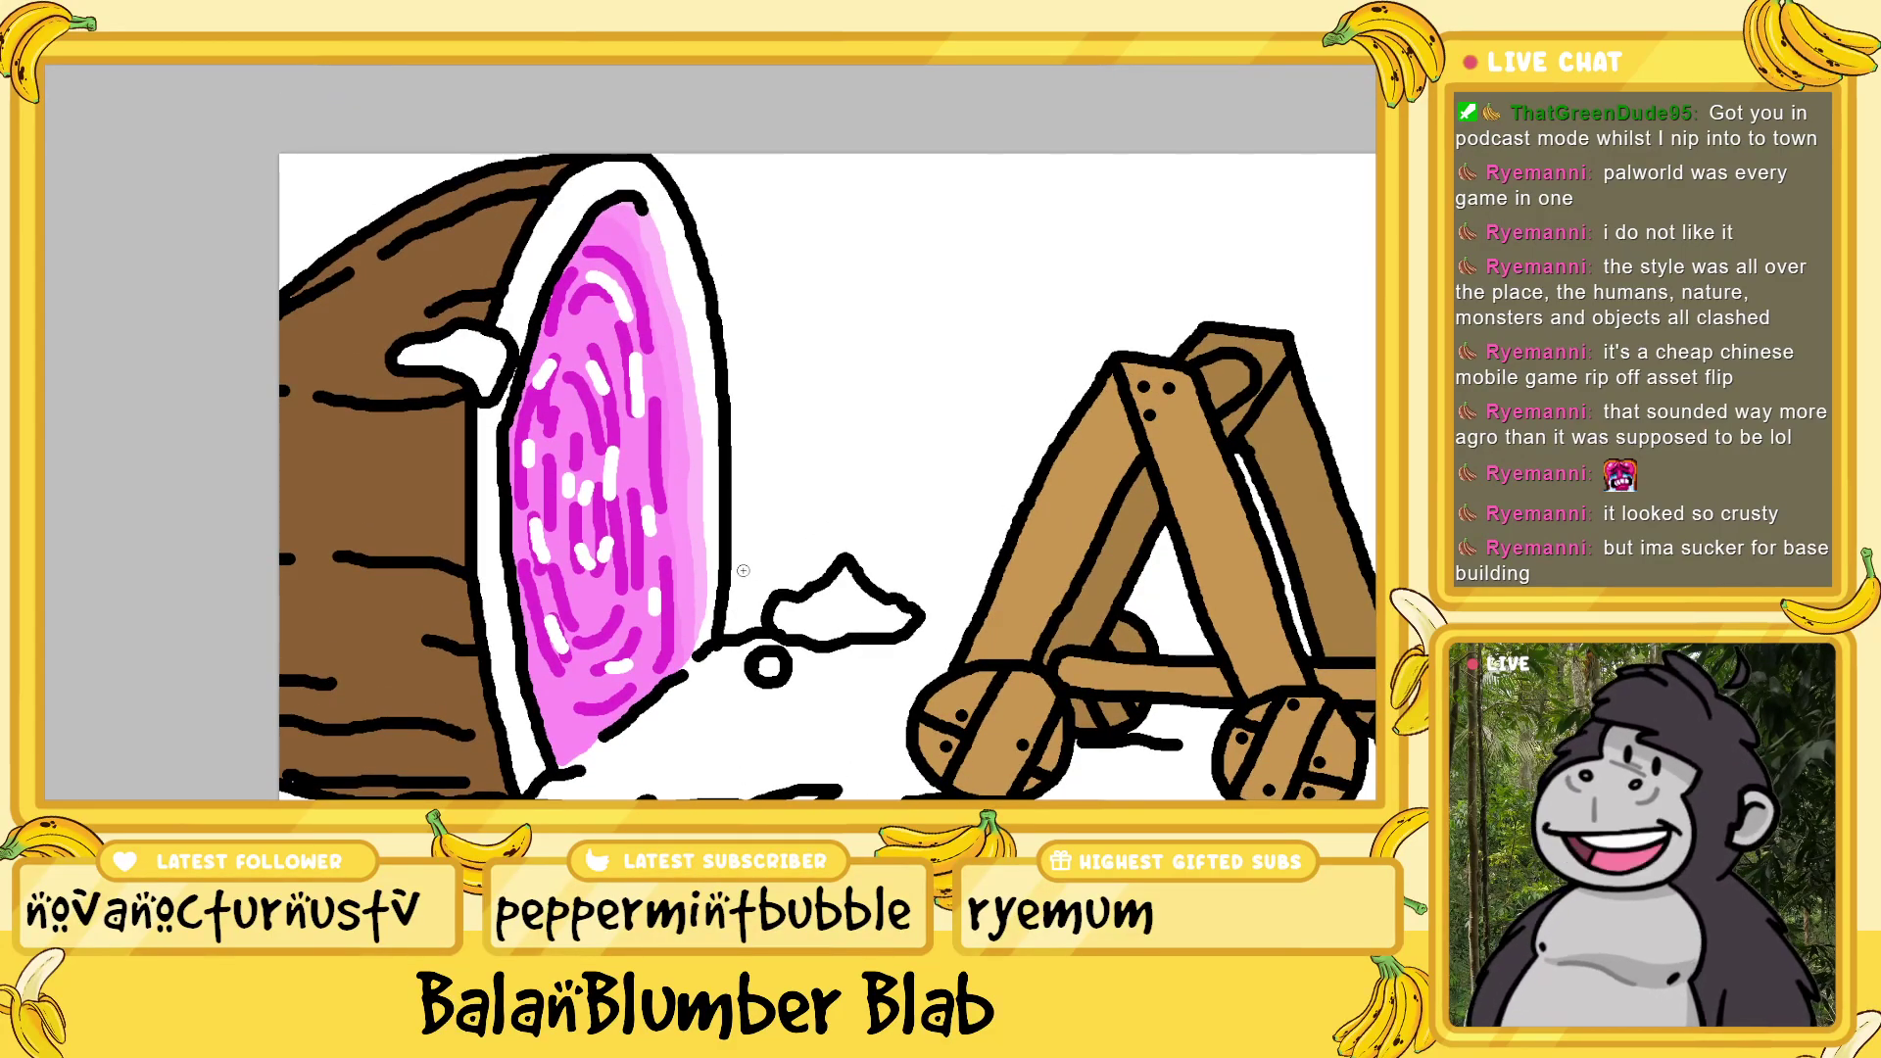
scroll(822, 629, down, 3)
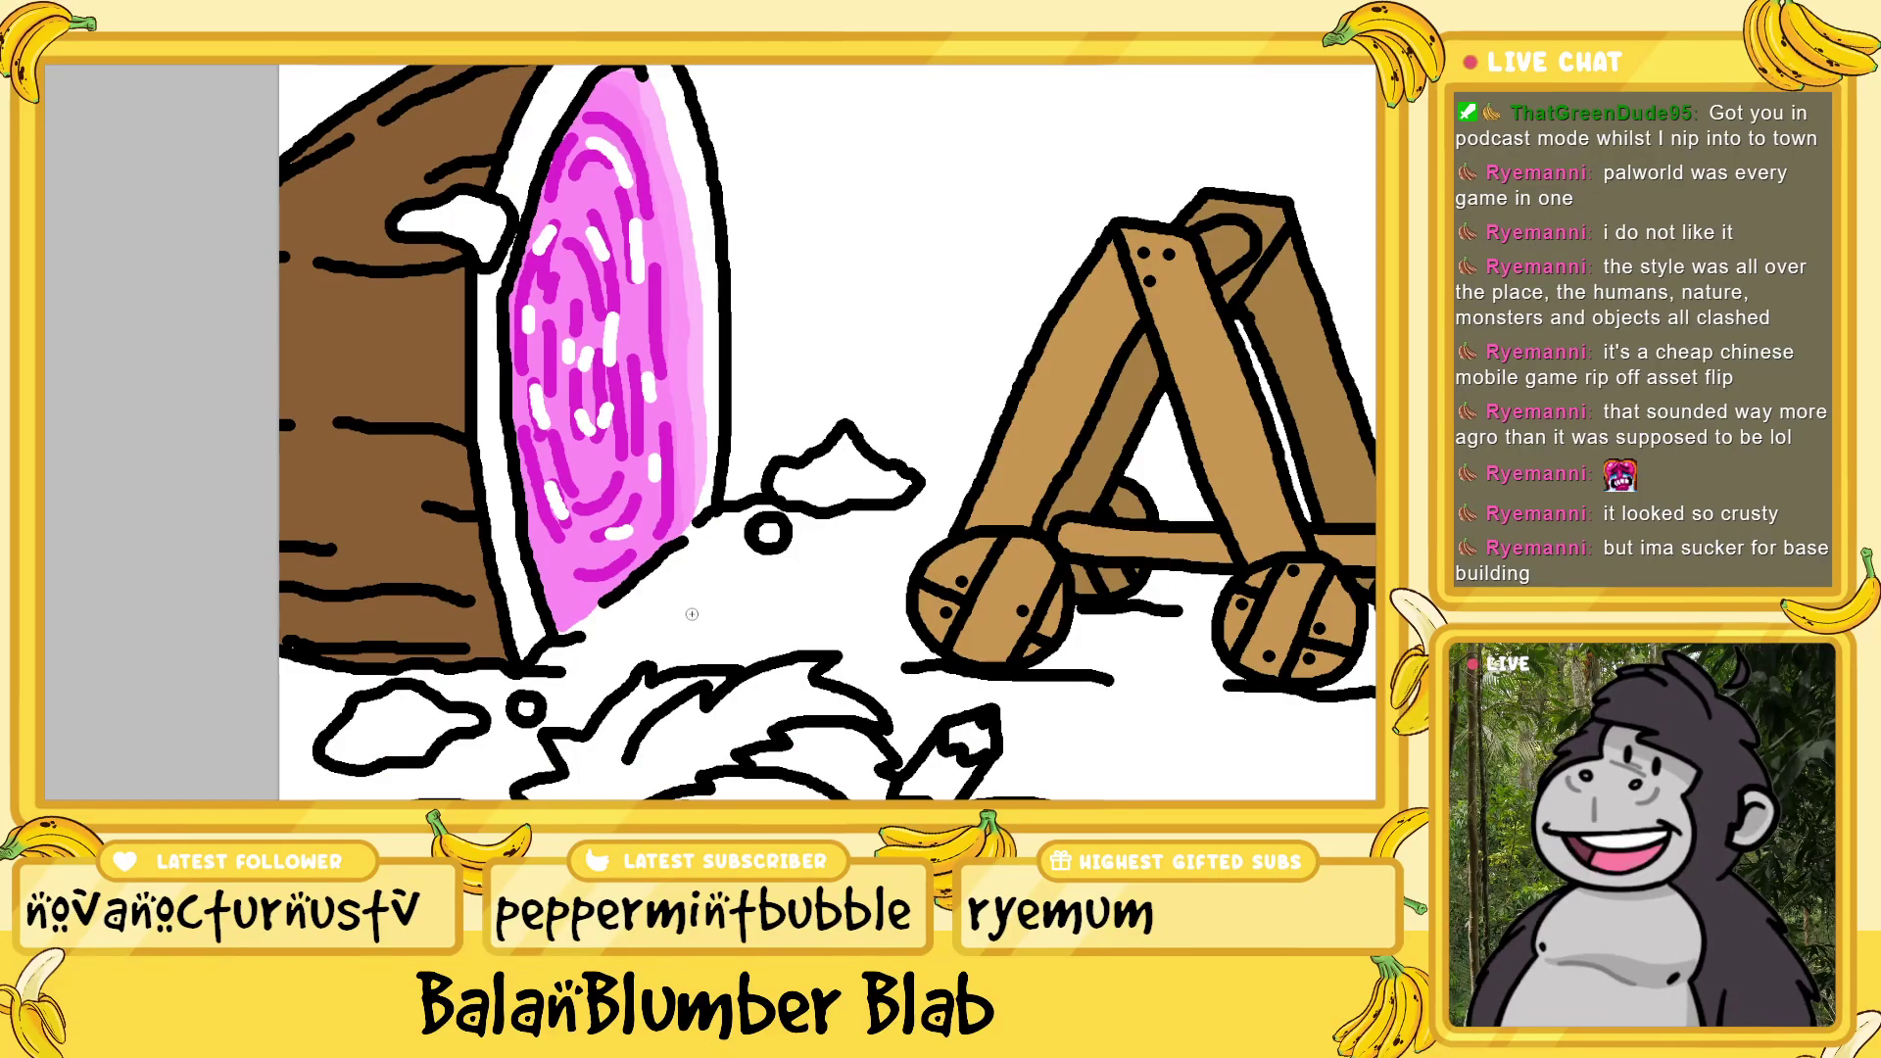
scroll(693, 616, down, 1)
scroll(694, 616, up, 1)
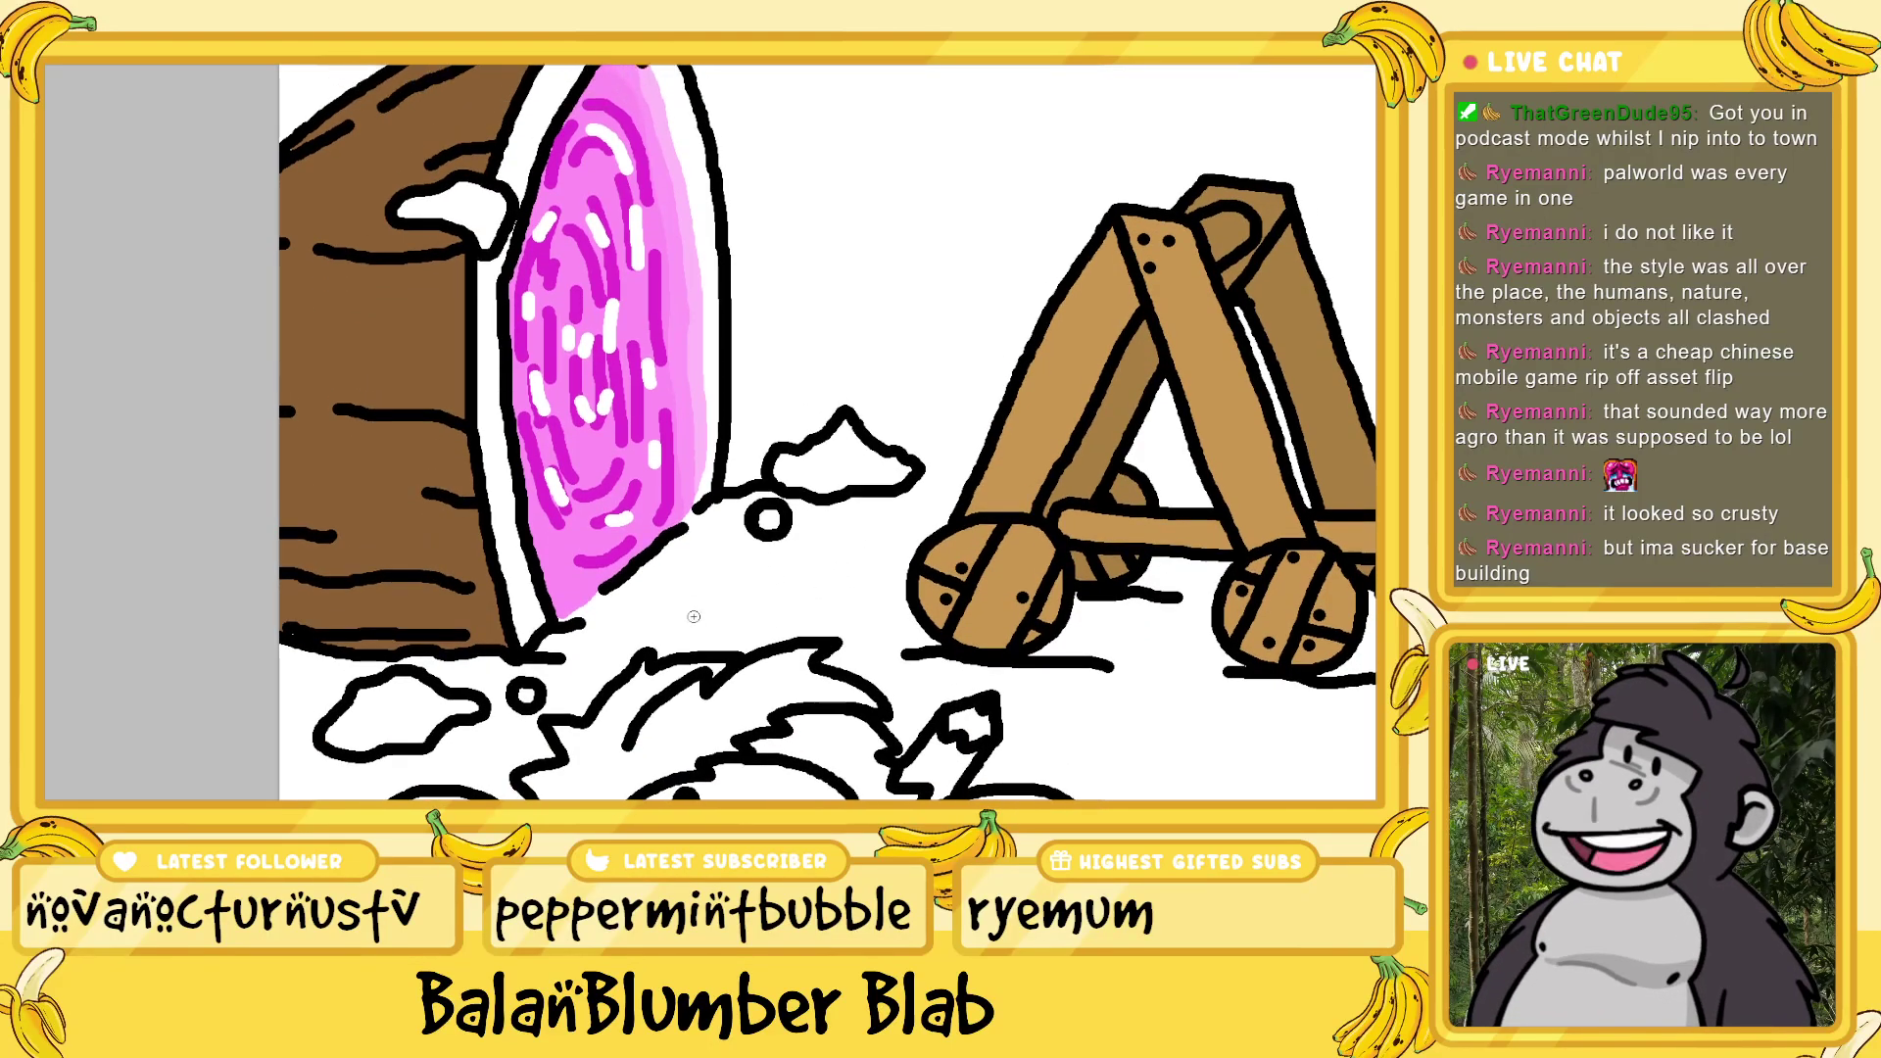
scroll(694, 617, down, 2)
scroll(694, 616, up, 1)
scroll(705, 736, down, 3)
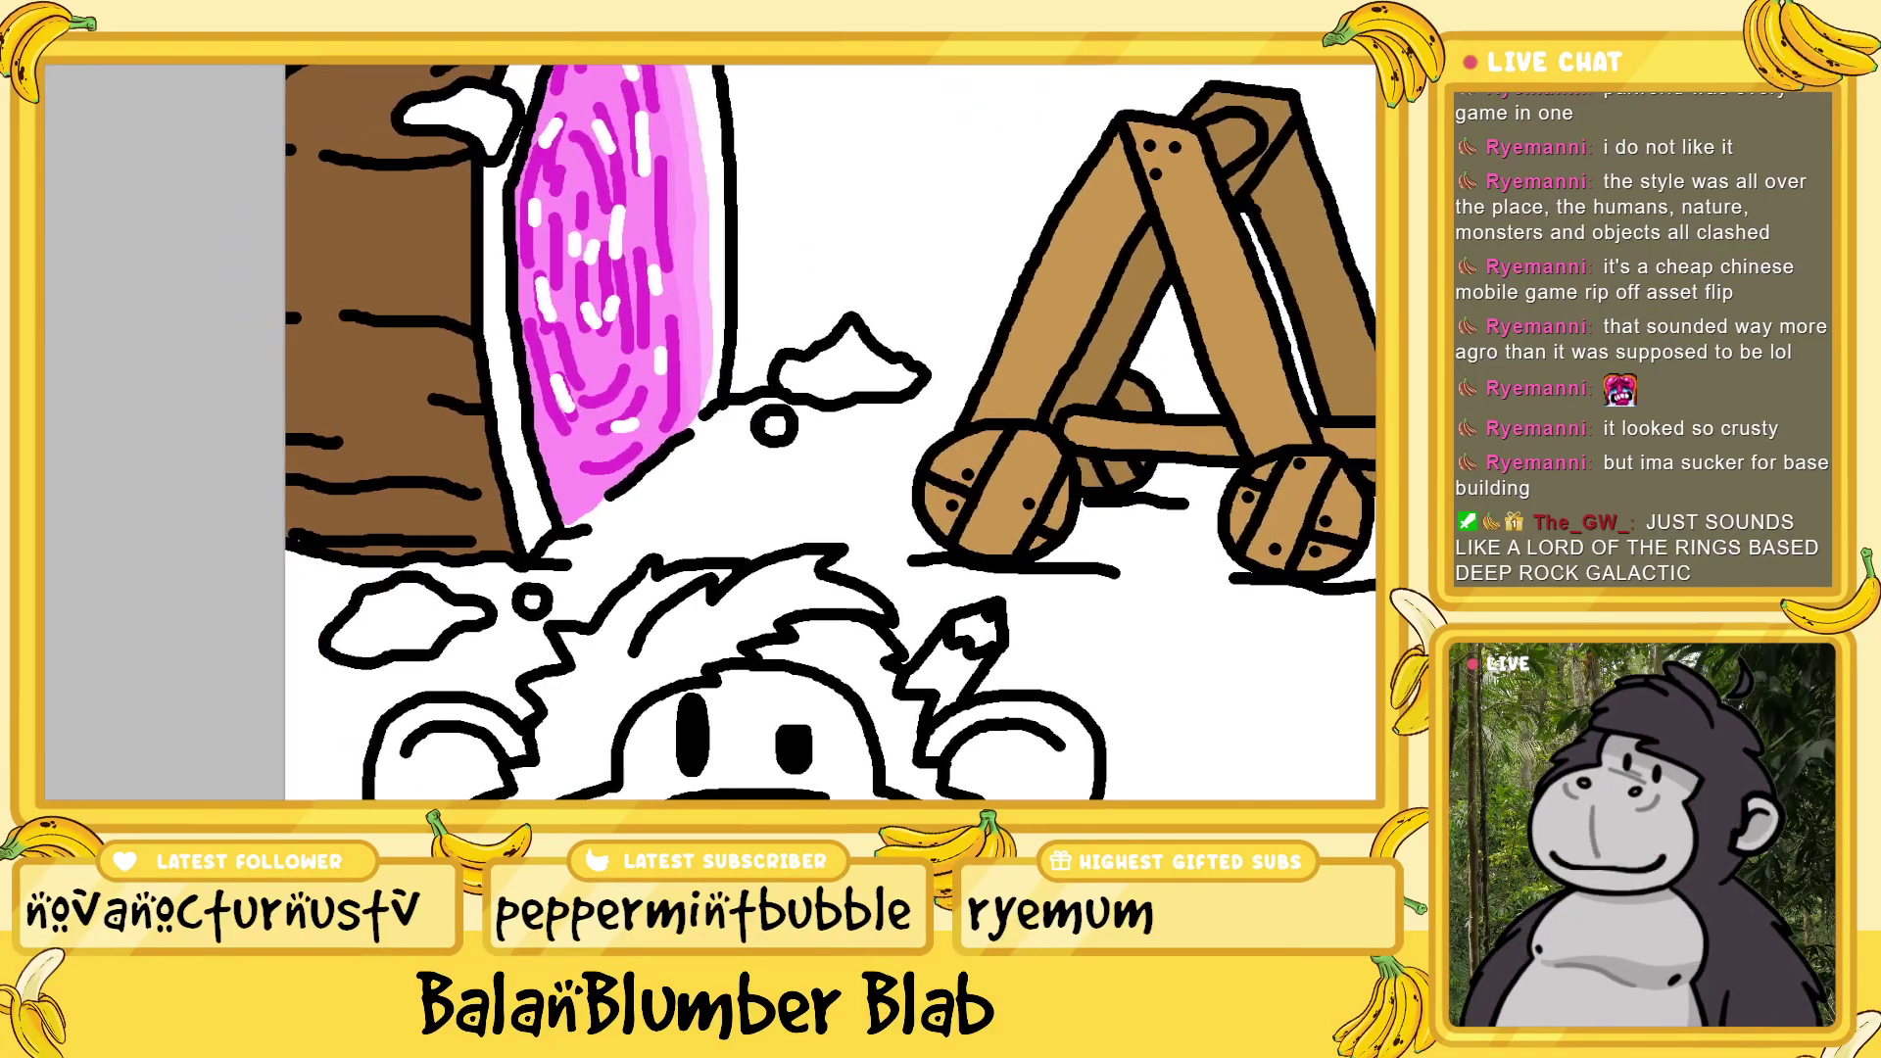
scroll(704, 736, up, 1)
scroll(704, 736, up, 2)
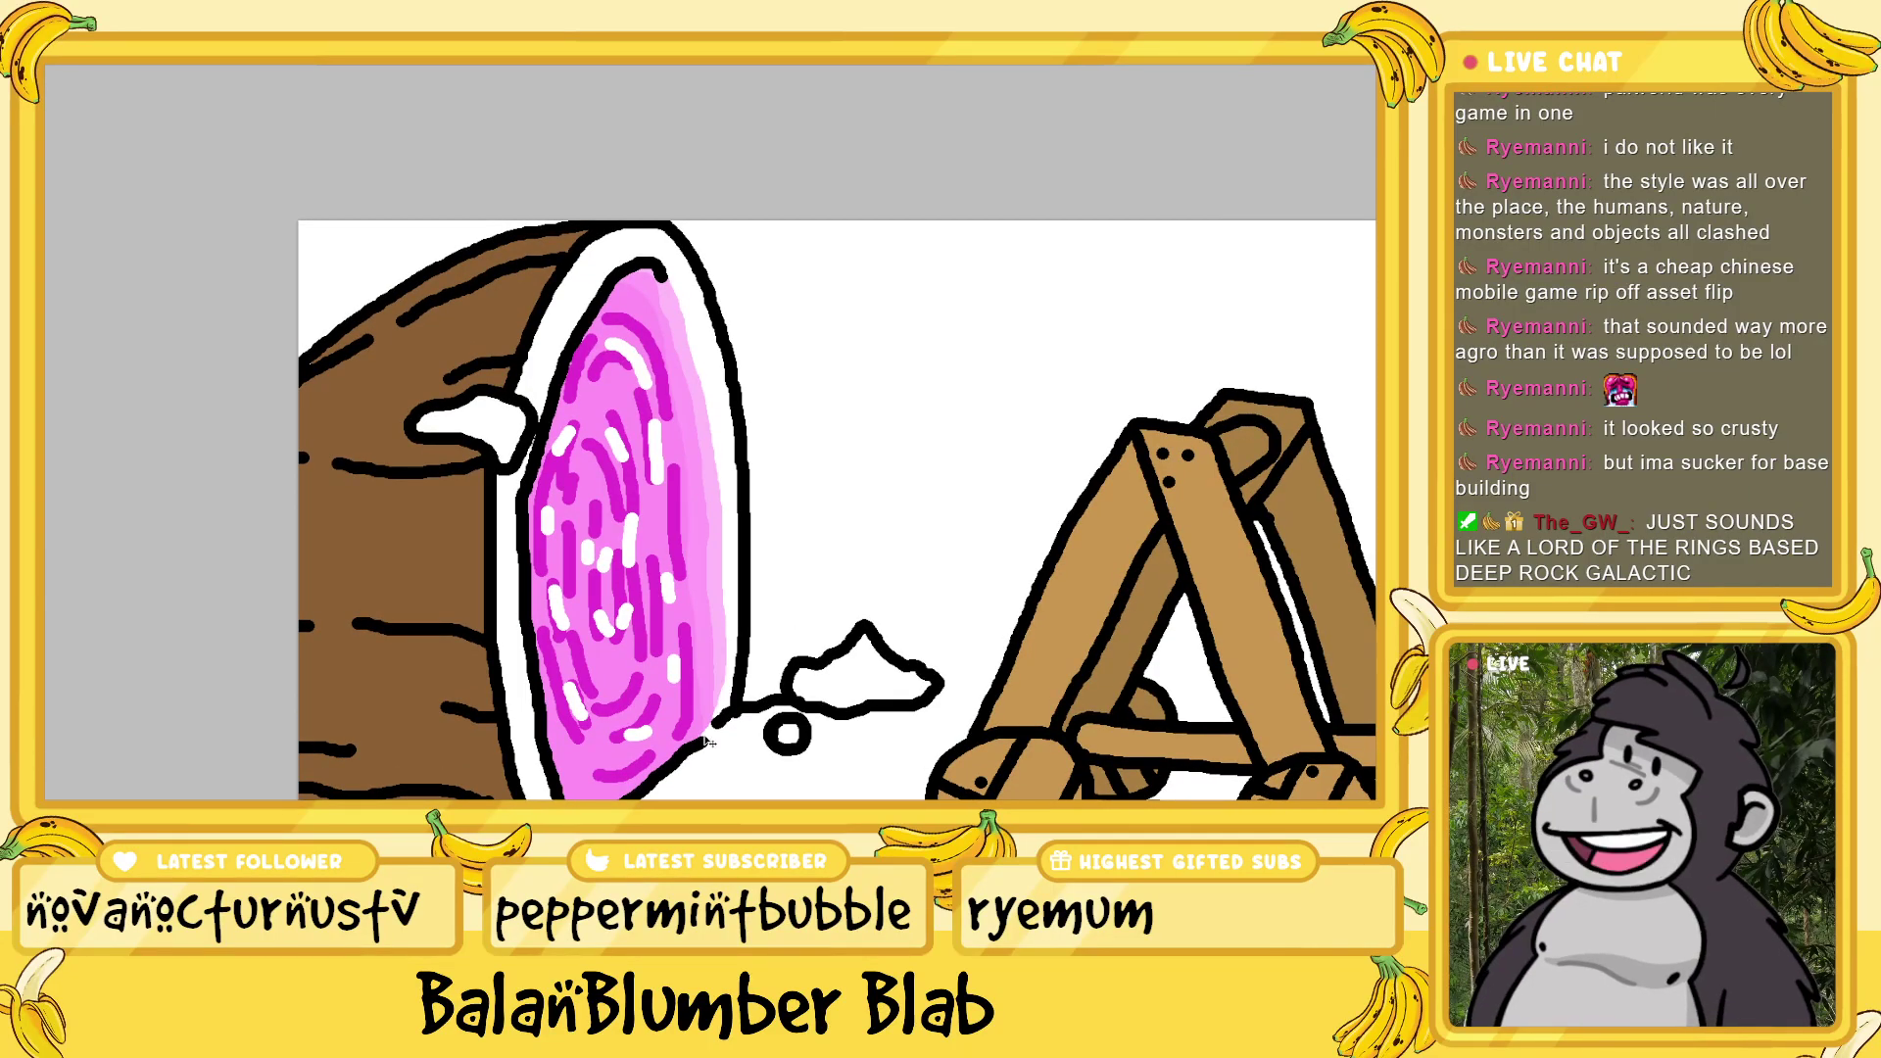
scroll(706, 742, up, 4)
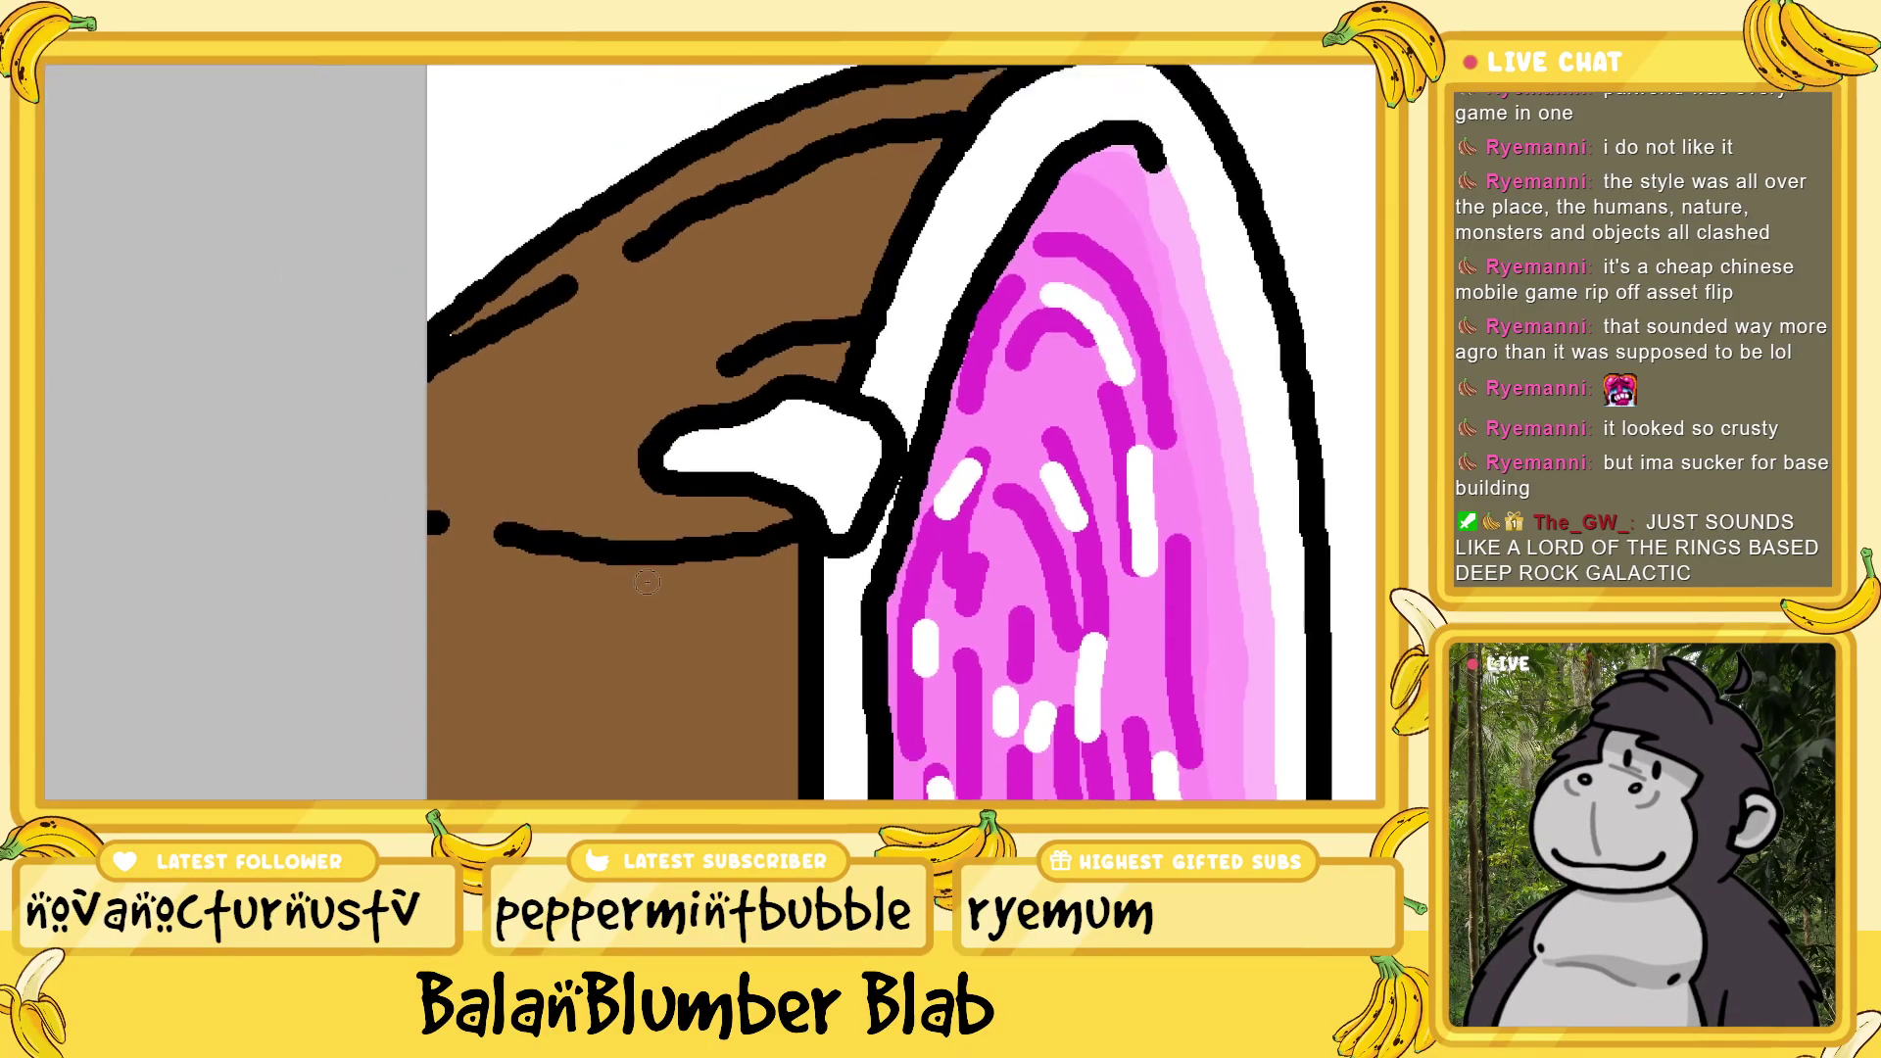
- Outline an irregular clump overlapping the upper edge of the log's bark near the canvas edge
scroll(646, 582, up, 4)
mouse_move(667, 506)
mouse_down()
mouse_move(494, 545)
mouse_move(483, 468)
mouse_move(534, 392)
mouse_move(671, 384)
mouse_move(752, 453)
mouse_move(700, 512)
mouse_move(647, 510)
mouse_up()
scroll(623, 530, up, 1)
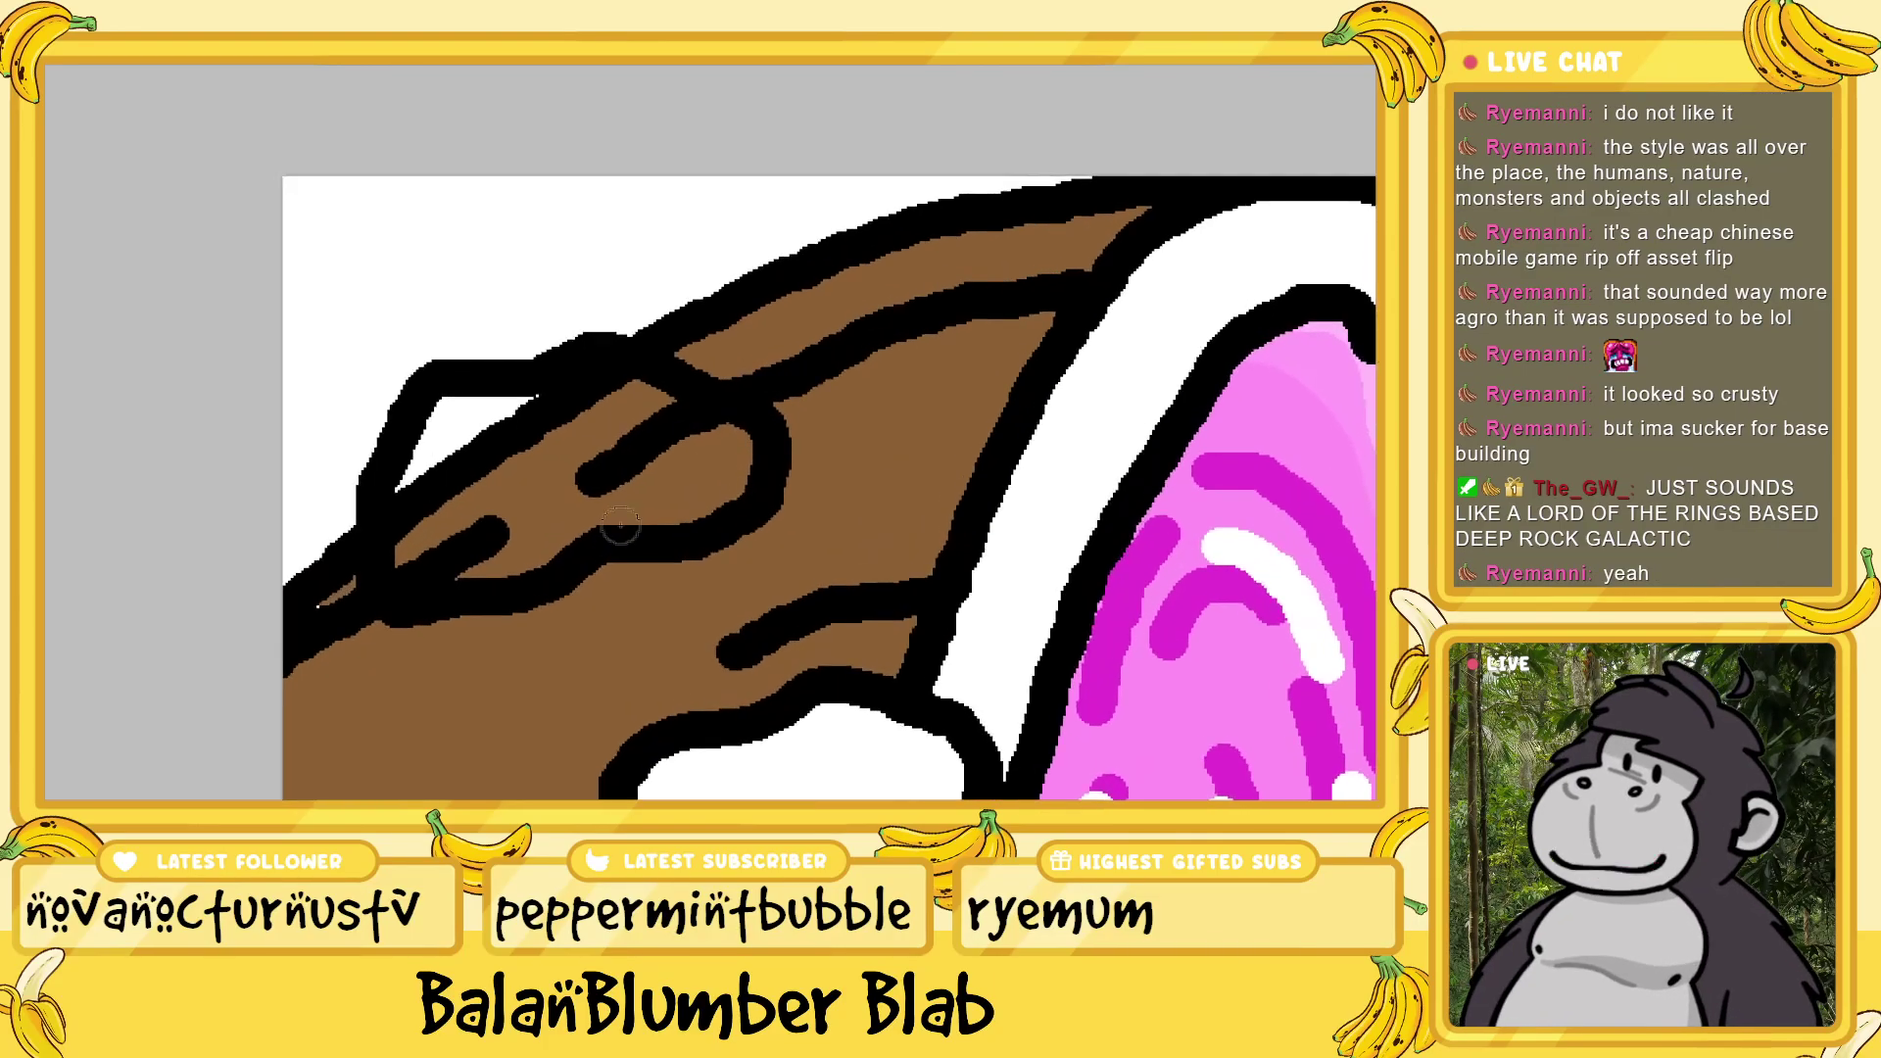
- Trace white lines inside the upper clump's outline wherever the log's black edge and bark lines meet it
scroll(623, 530, up, 2)
scroll(676, 735, up, 1)
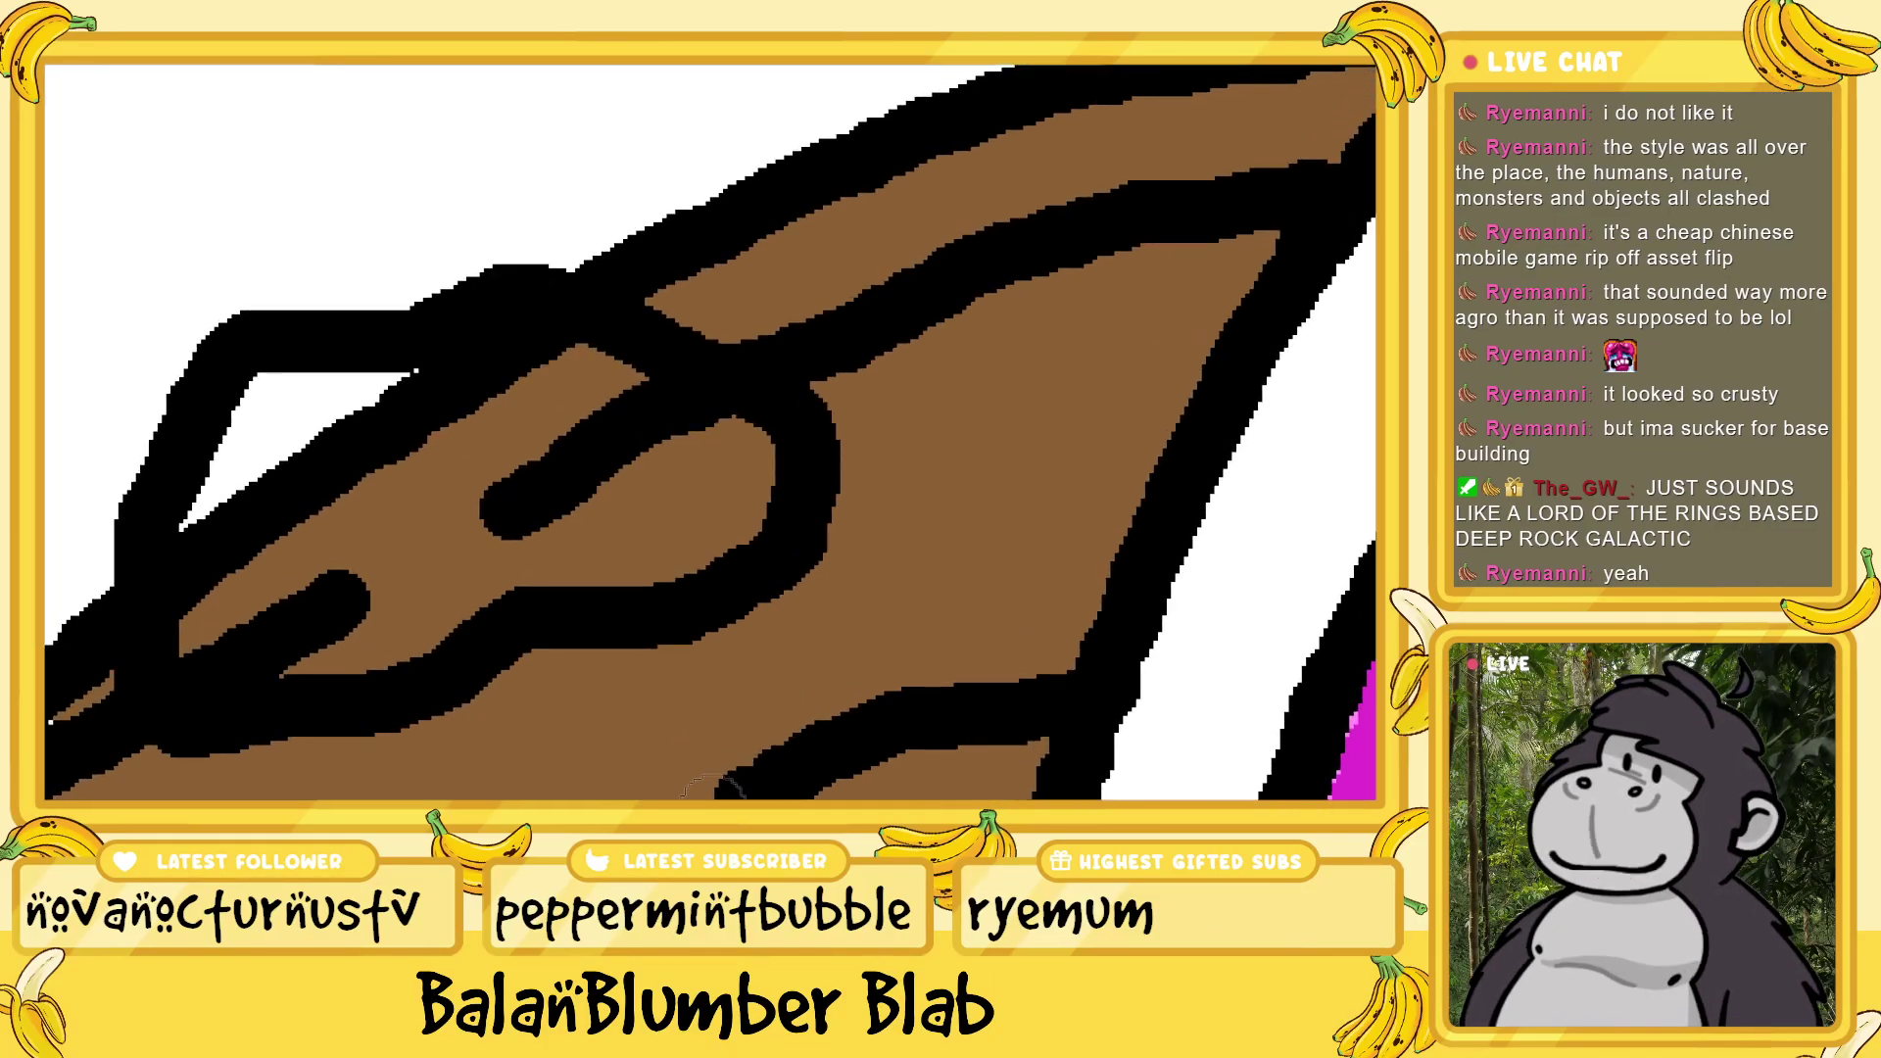
scroll(119, 467, left, 3)
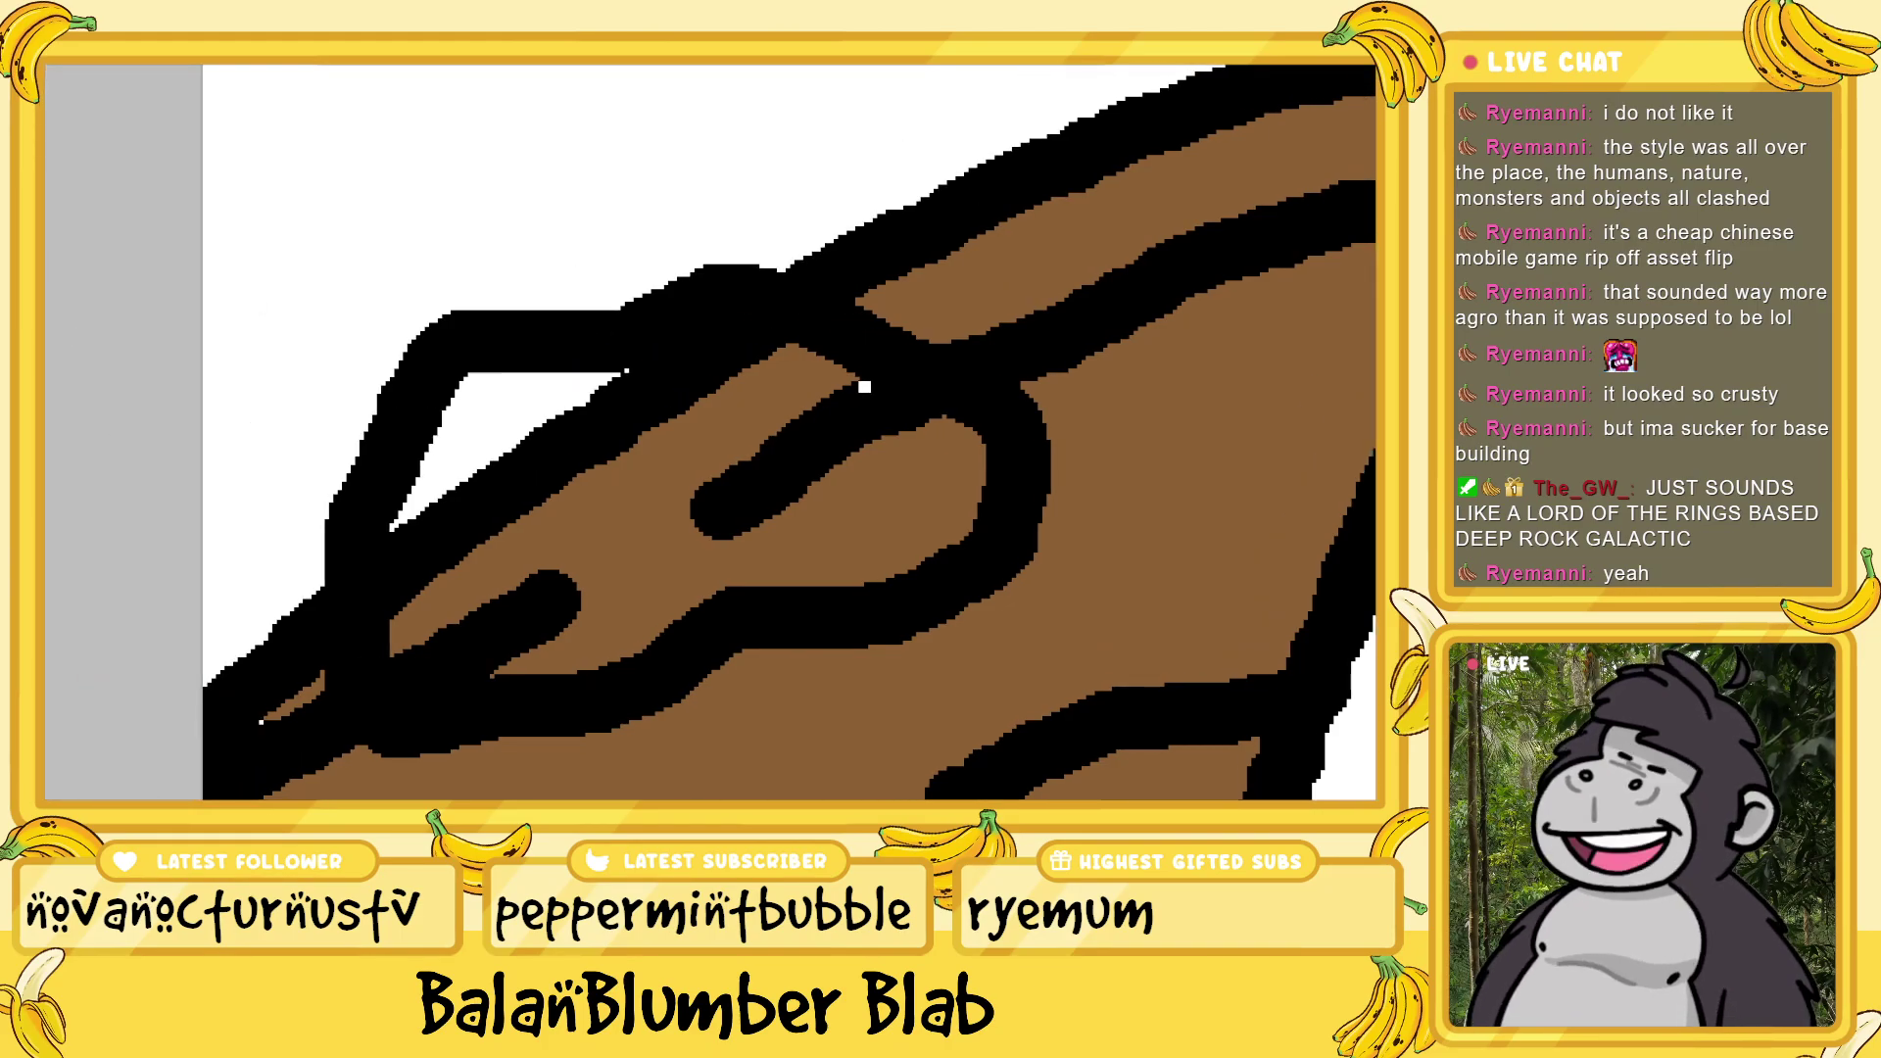
drag(851, 382, 950, 429)
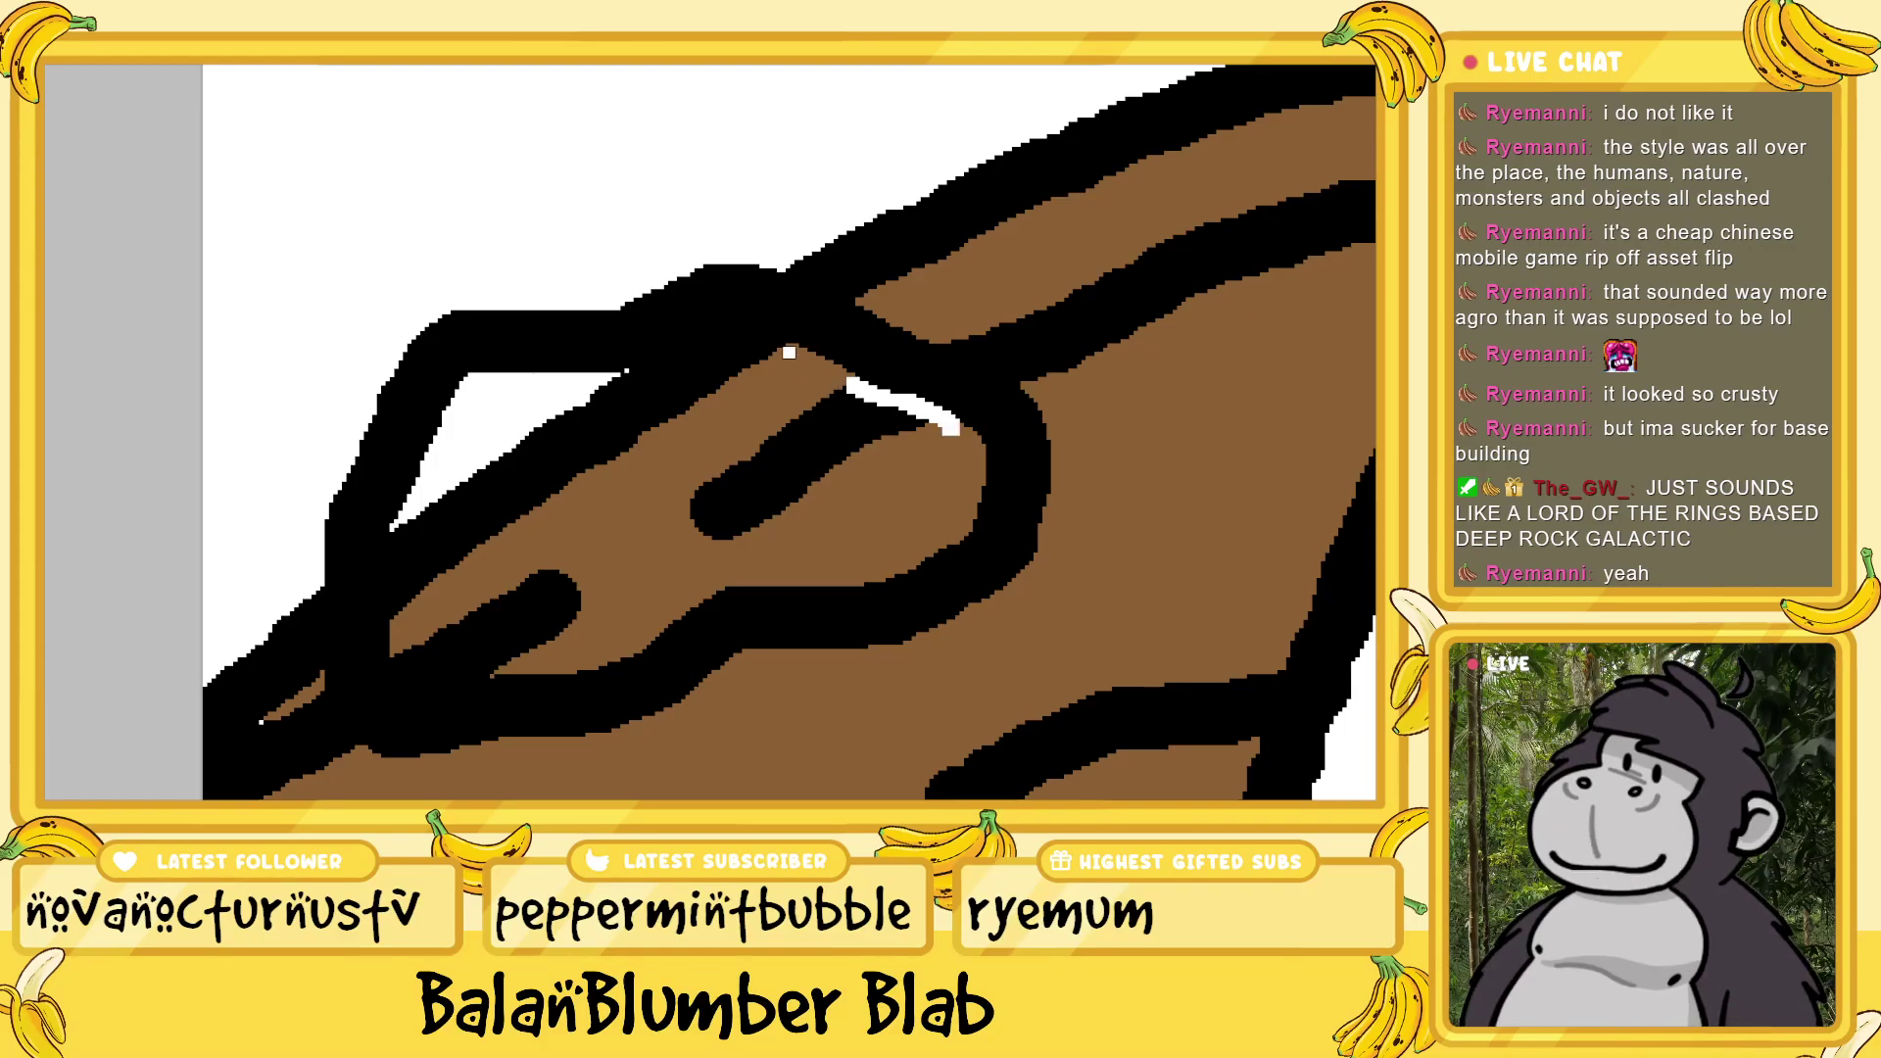
mouse_move(788, 349)
mouse_down()
mouse_move(728, 339)
mouse_move(620, 387)
mouse_up()
mouse_move(391, 522)
mouse_down()
mouse_move(396, 671)
mouse_move(507, 672)
mouse_up()
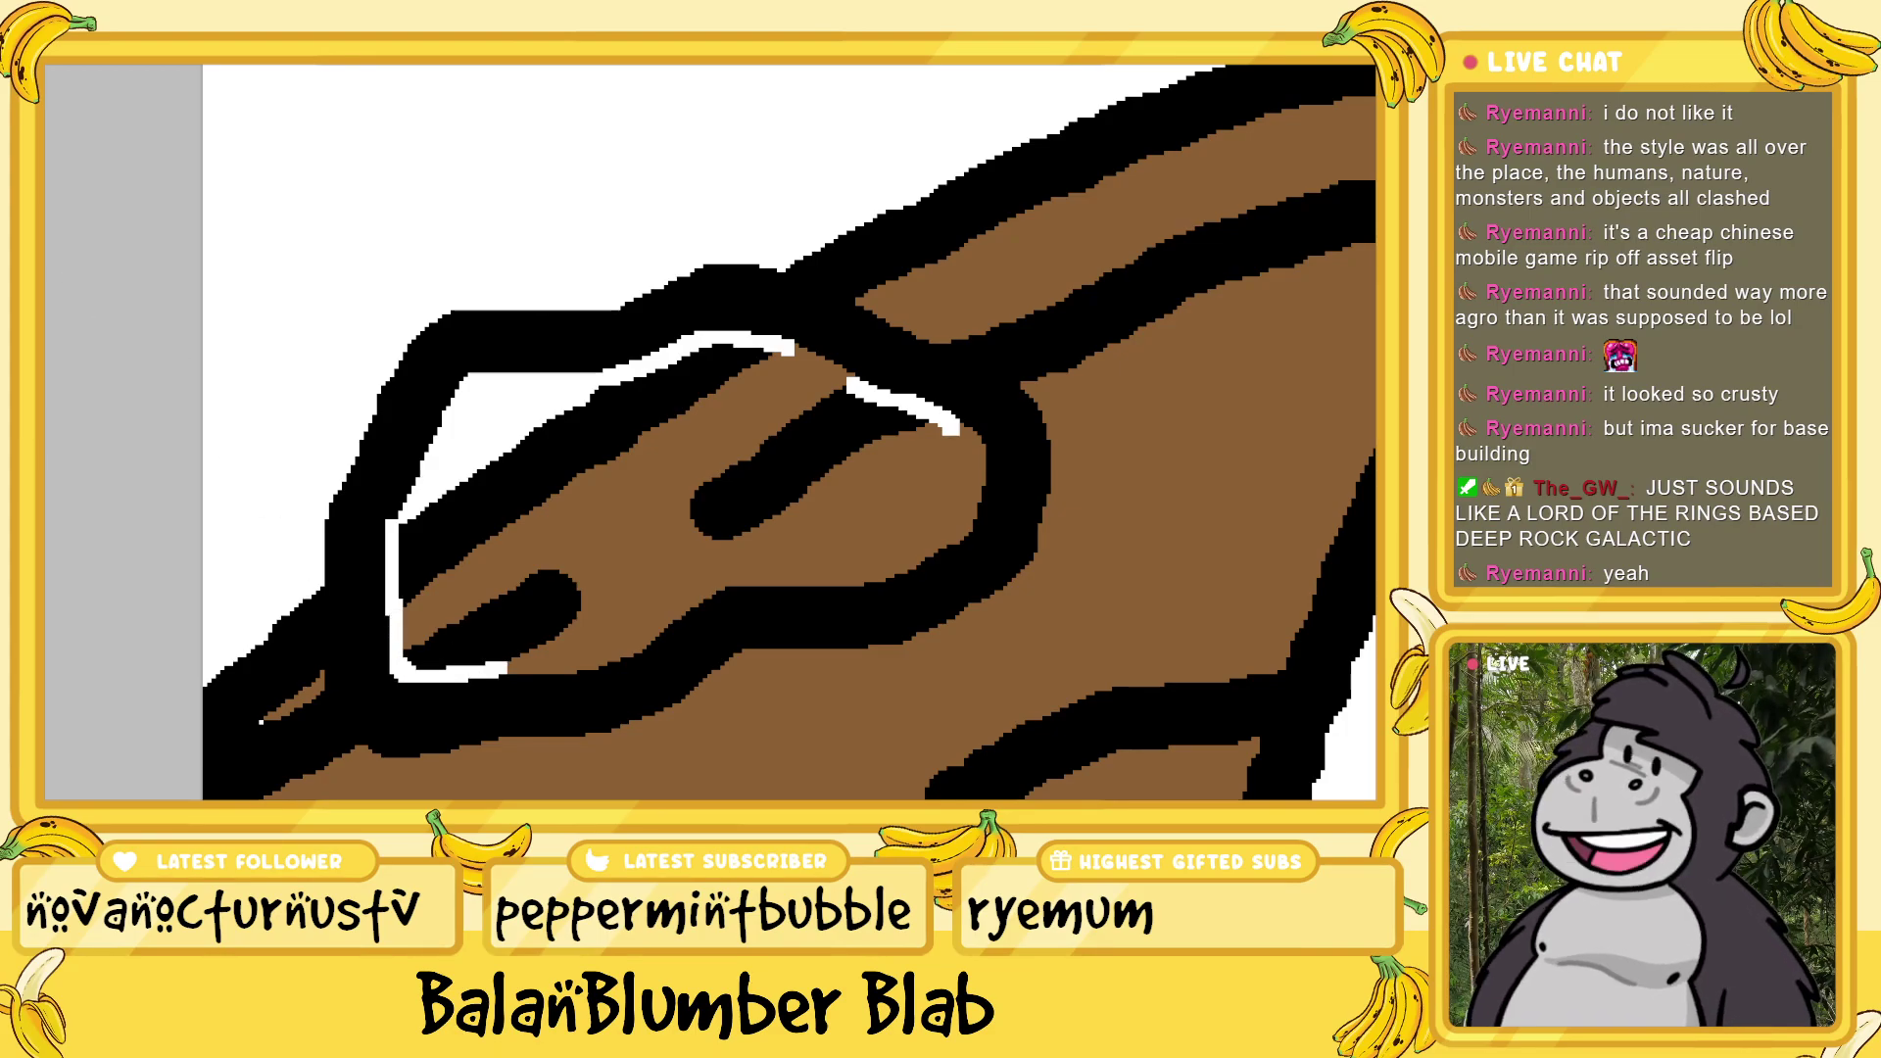
- Fill the leftover black lines and the brown bark areas inside the upper clump with white
click(602, 442)
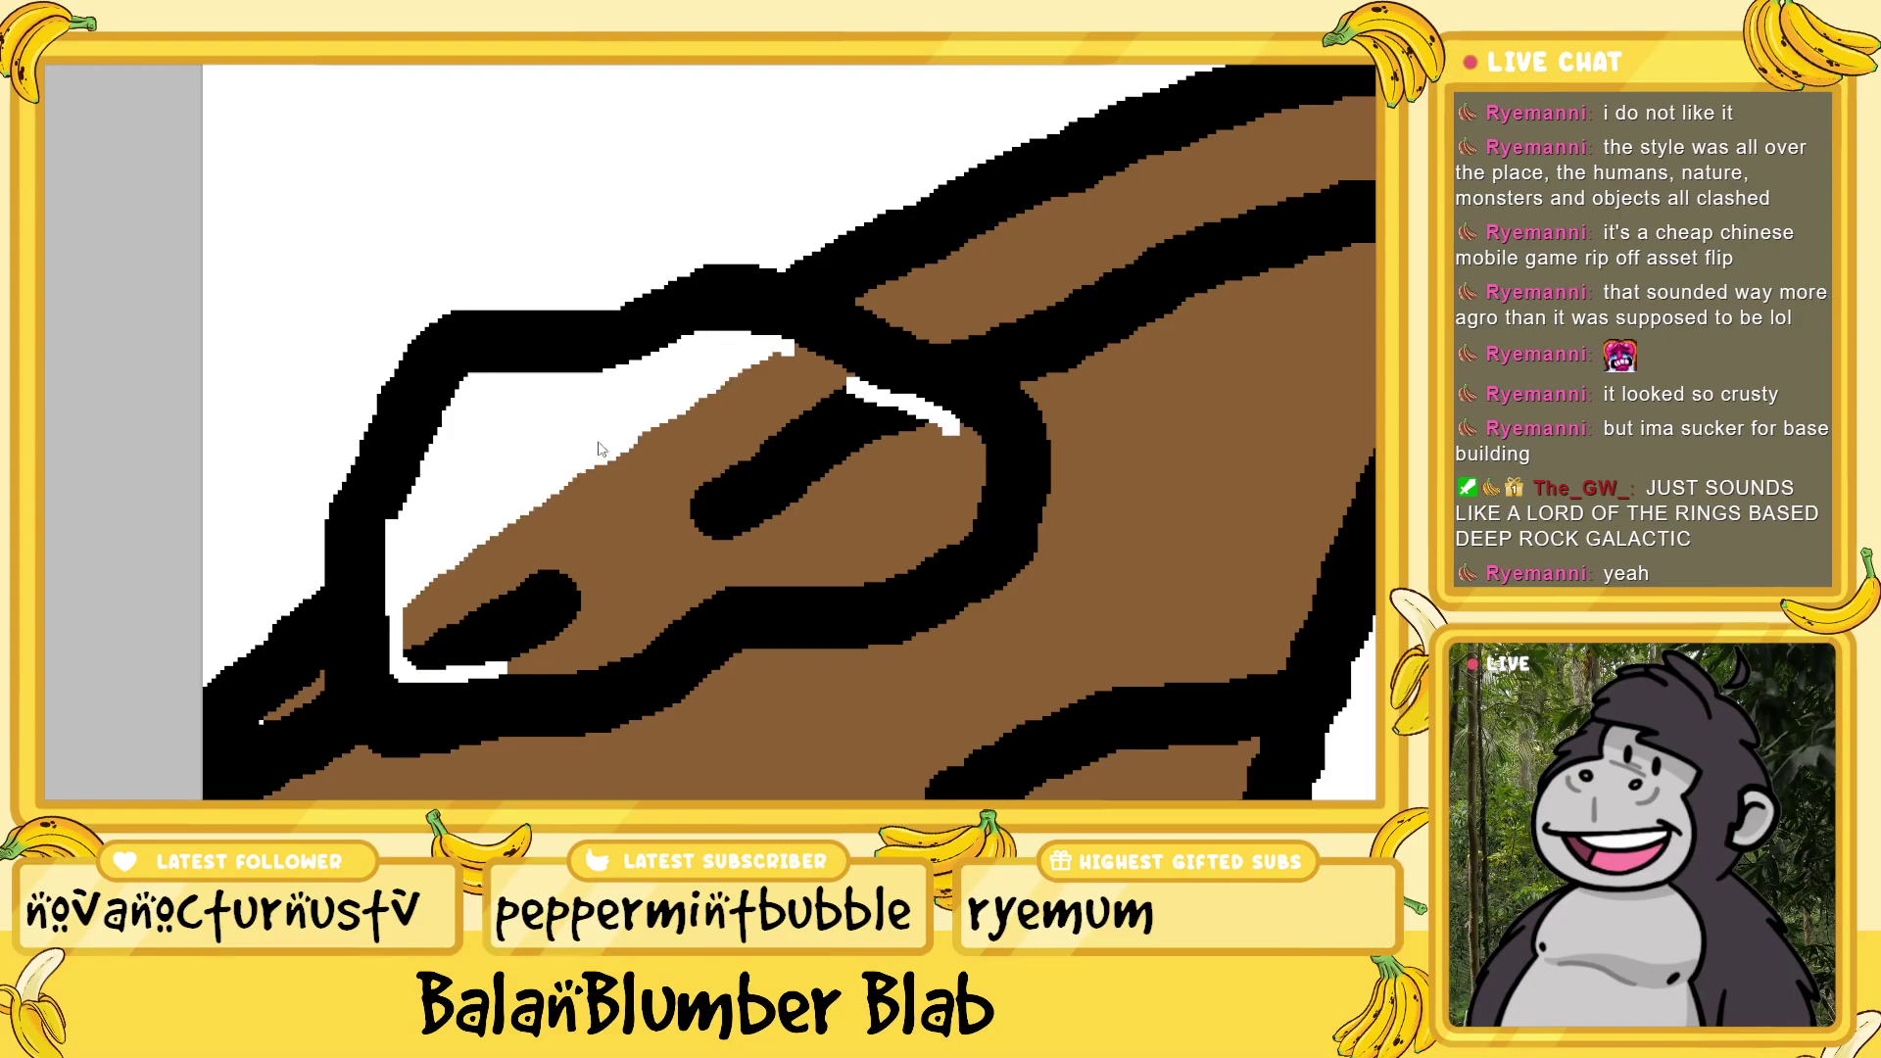
click(683, 472)
click(760, 474)
click(527, 607)
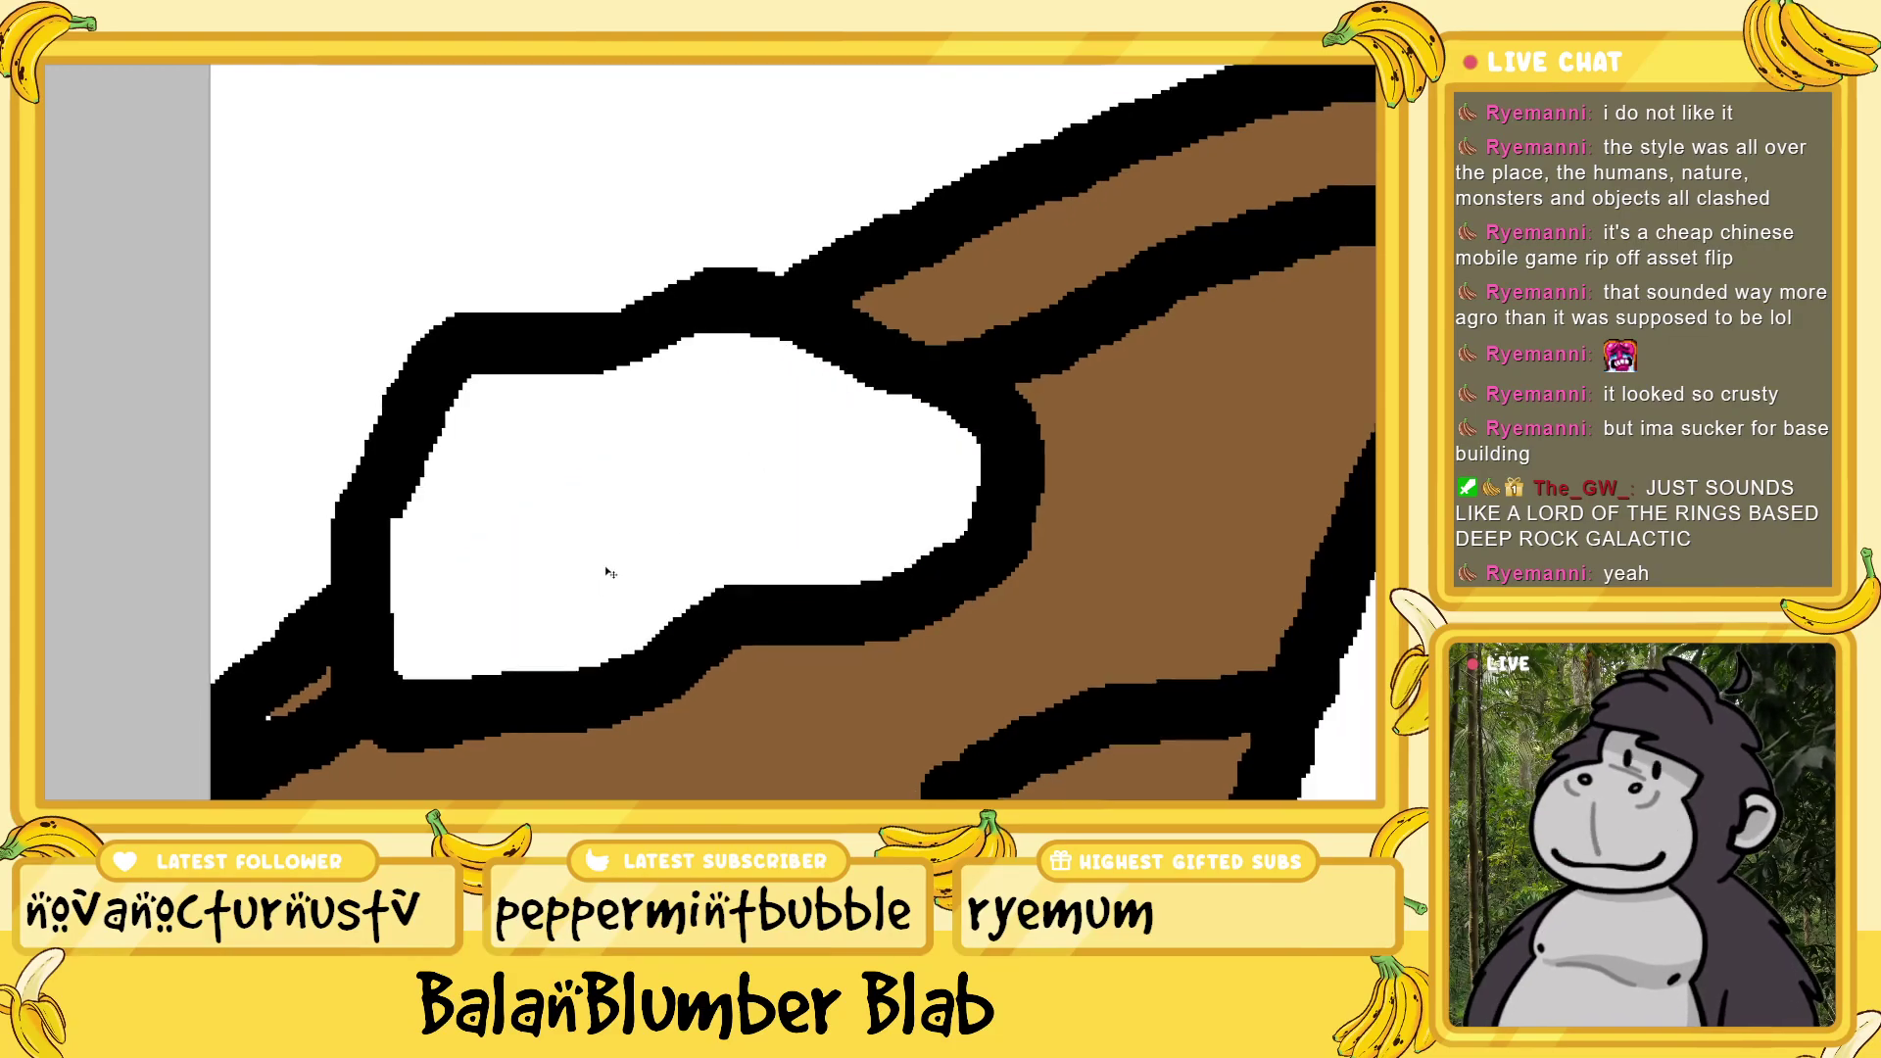
- Outline a large peaked mound on the ground below the catapult, to the right of the monkey
scroll(618, 562, down, 2)
scroll(600, 555, down, 3)
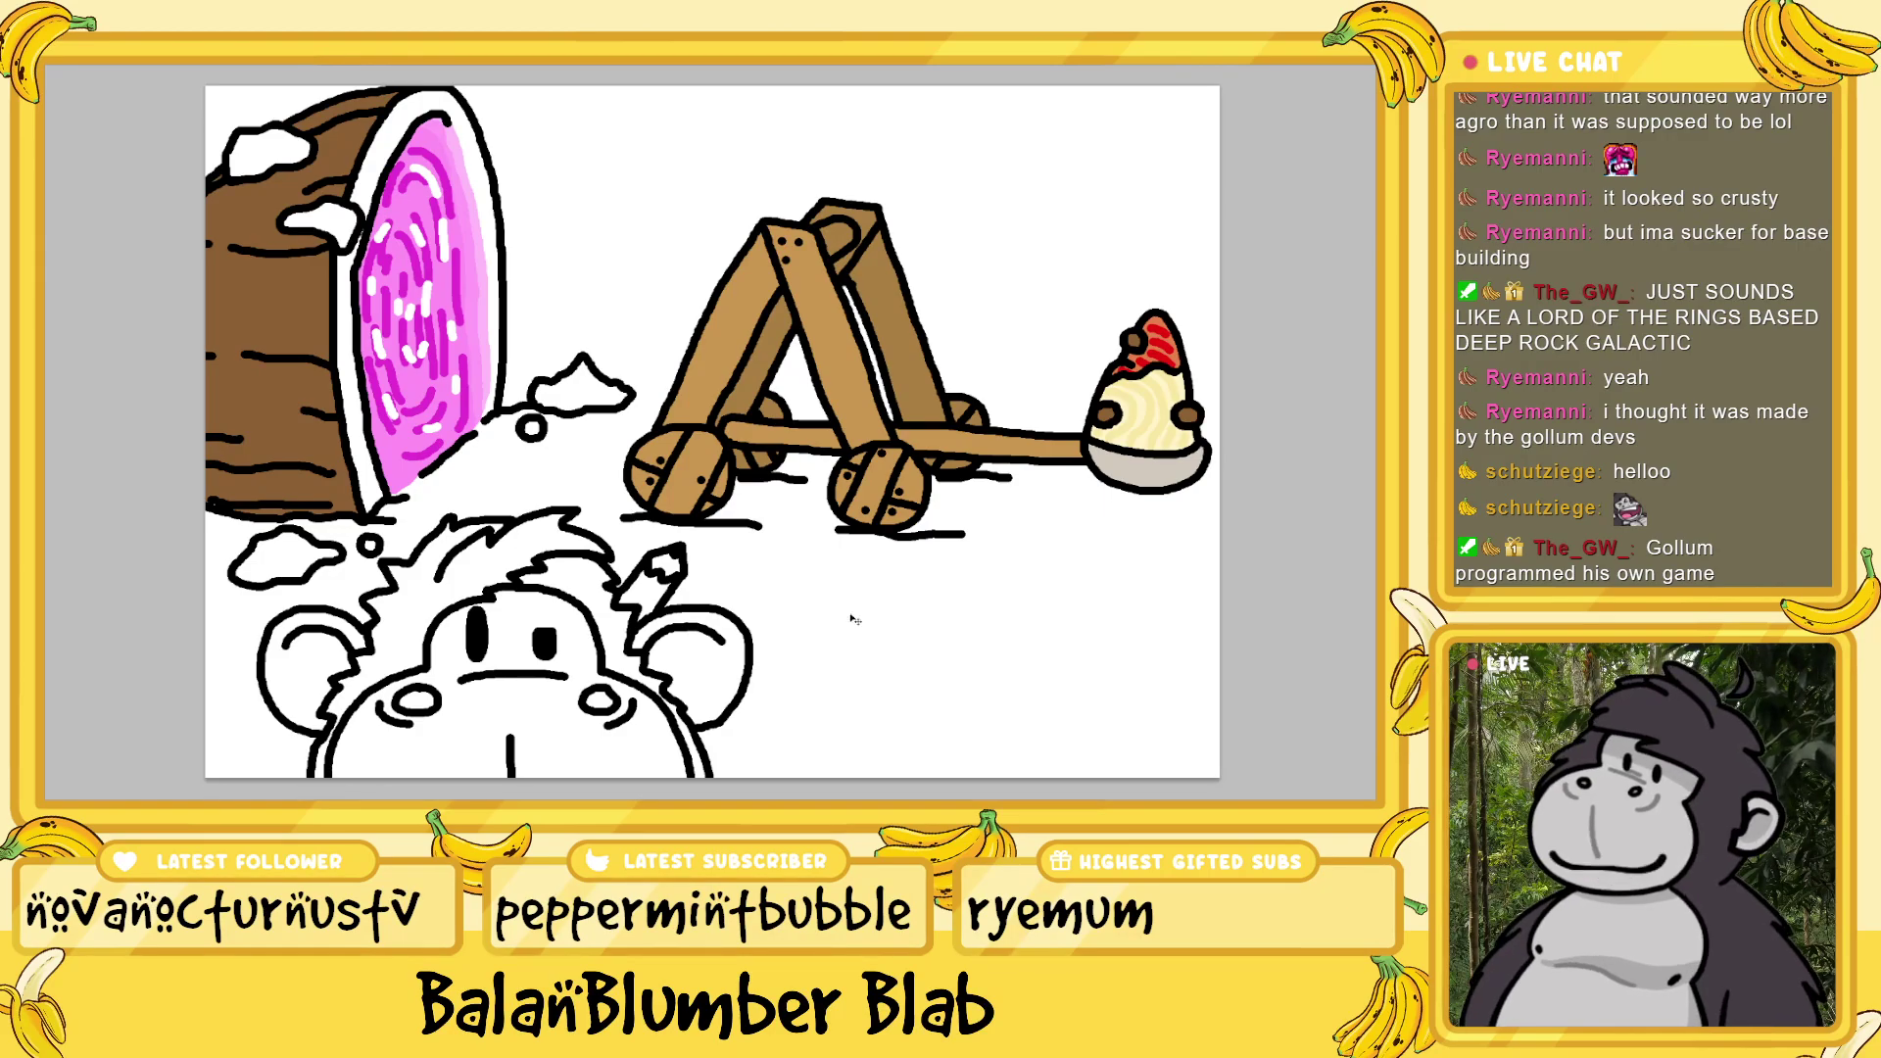
scroll(853, 620, up, 3)
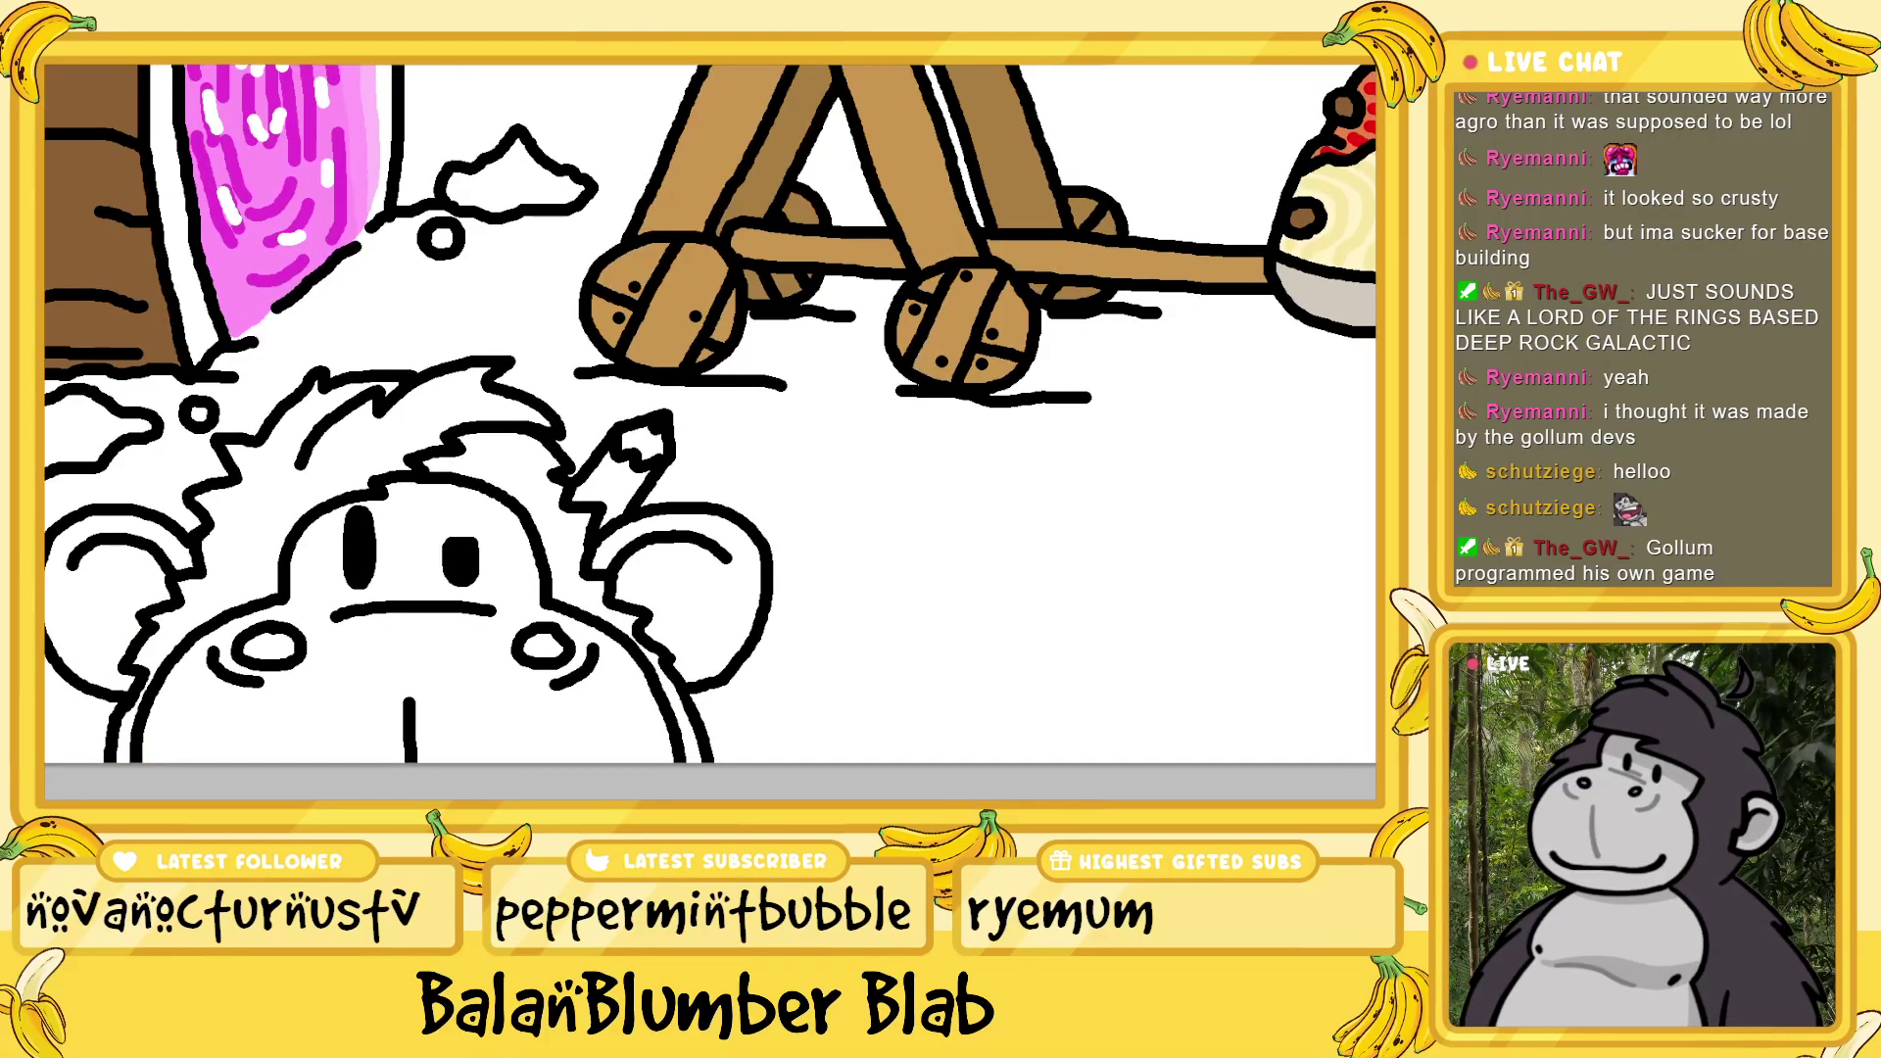
scroll(706, 412, right, 5)
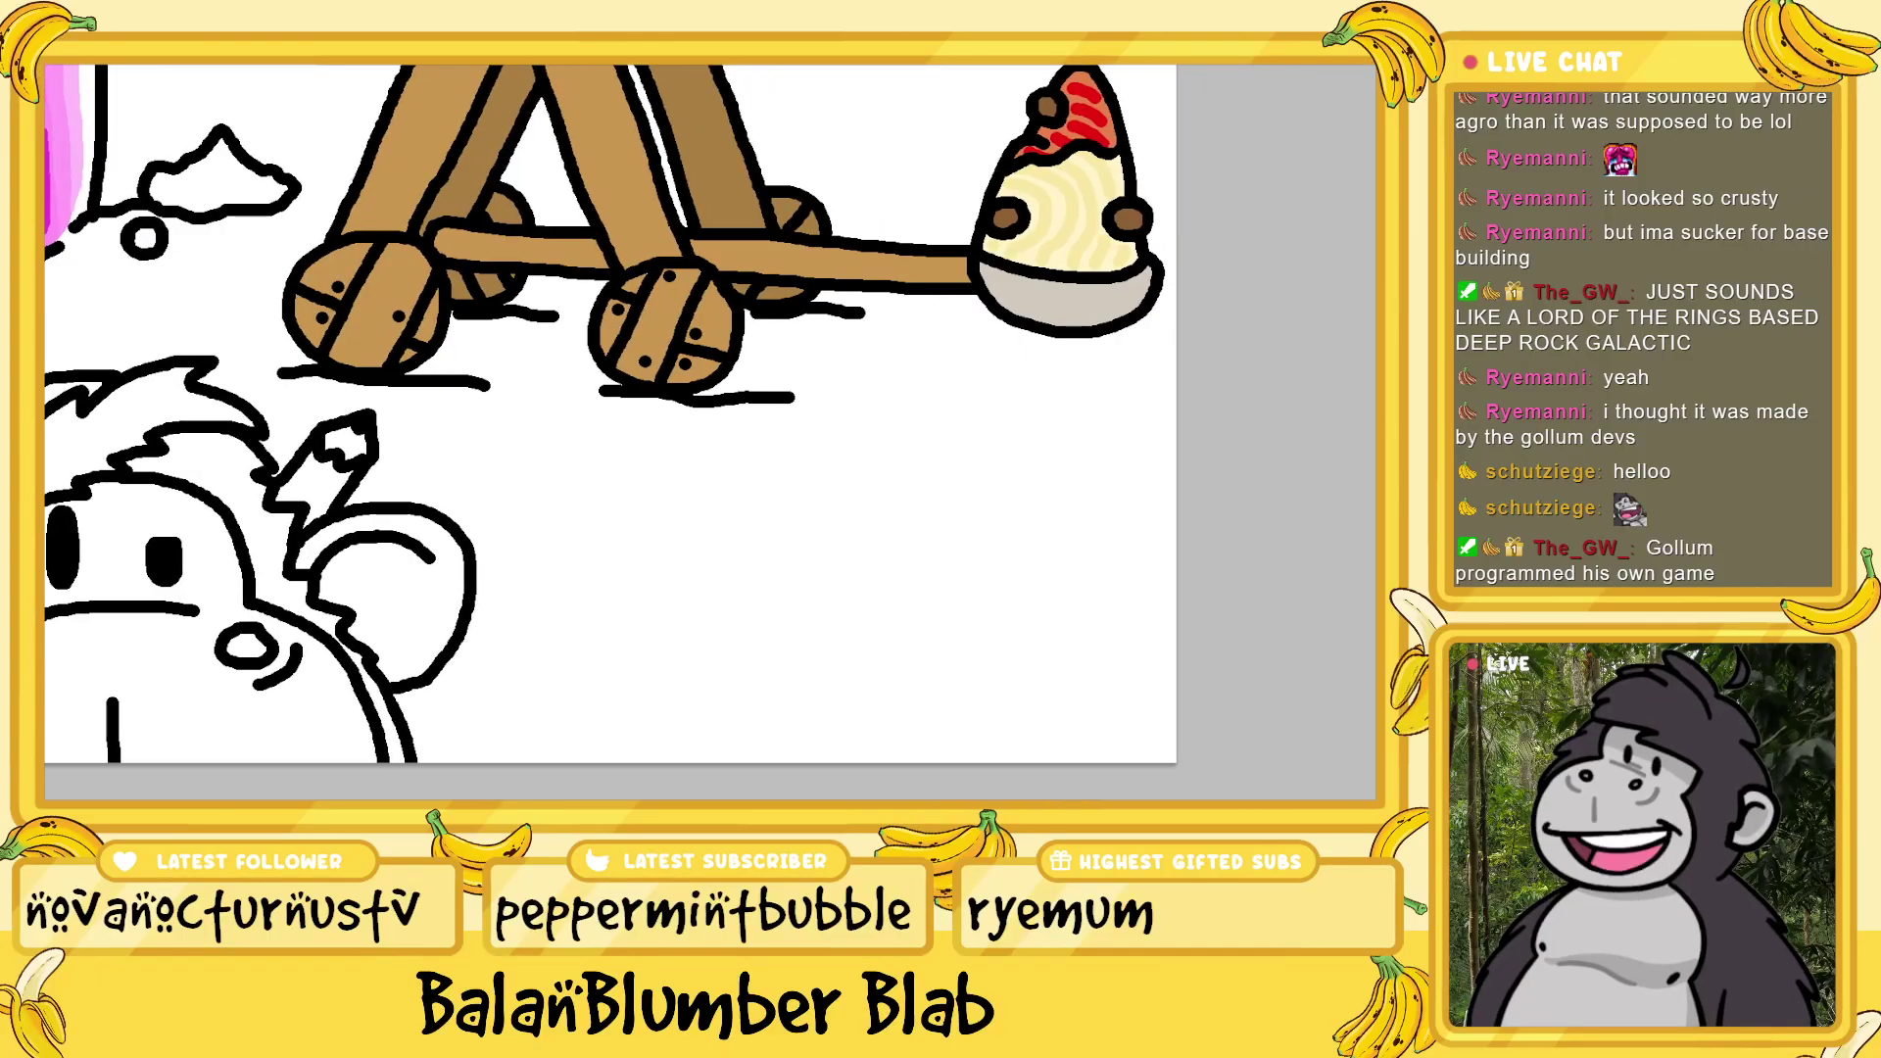
scroll(1018, 644, up, 3)
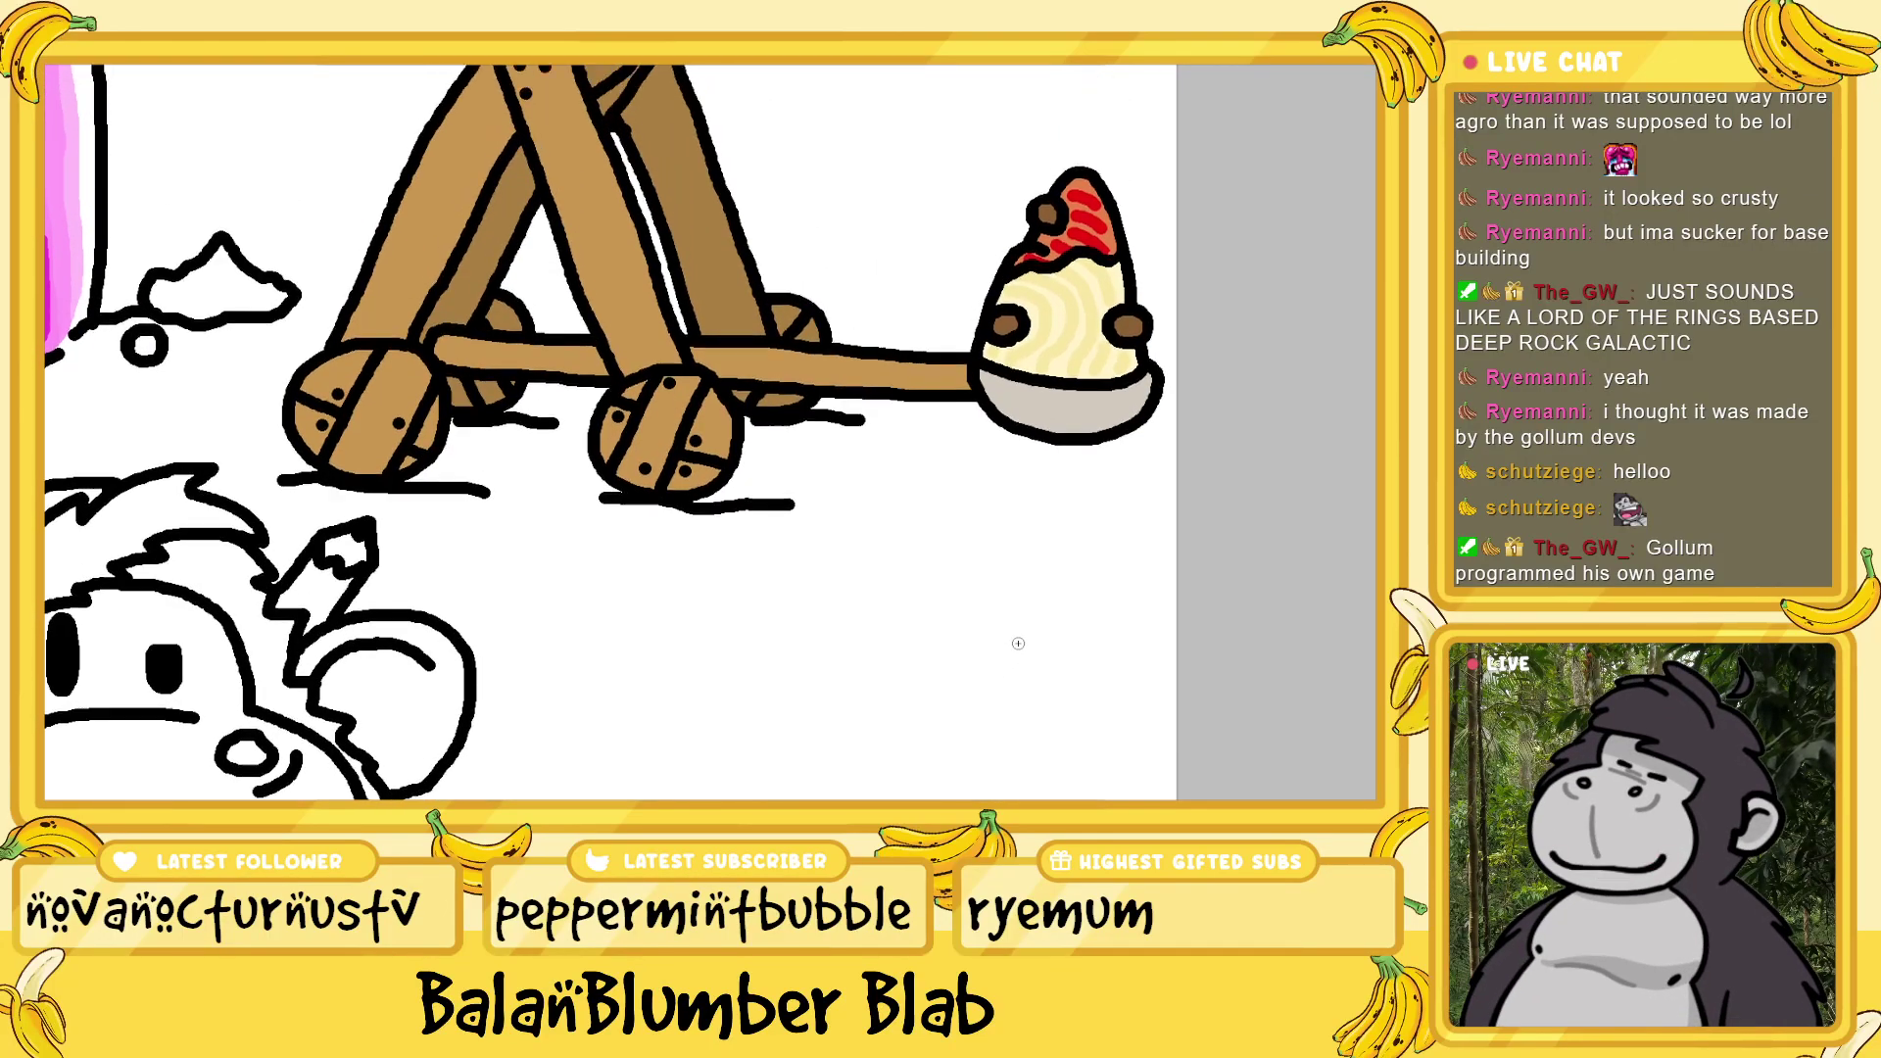
scroll(1018, 644, down, 3)
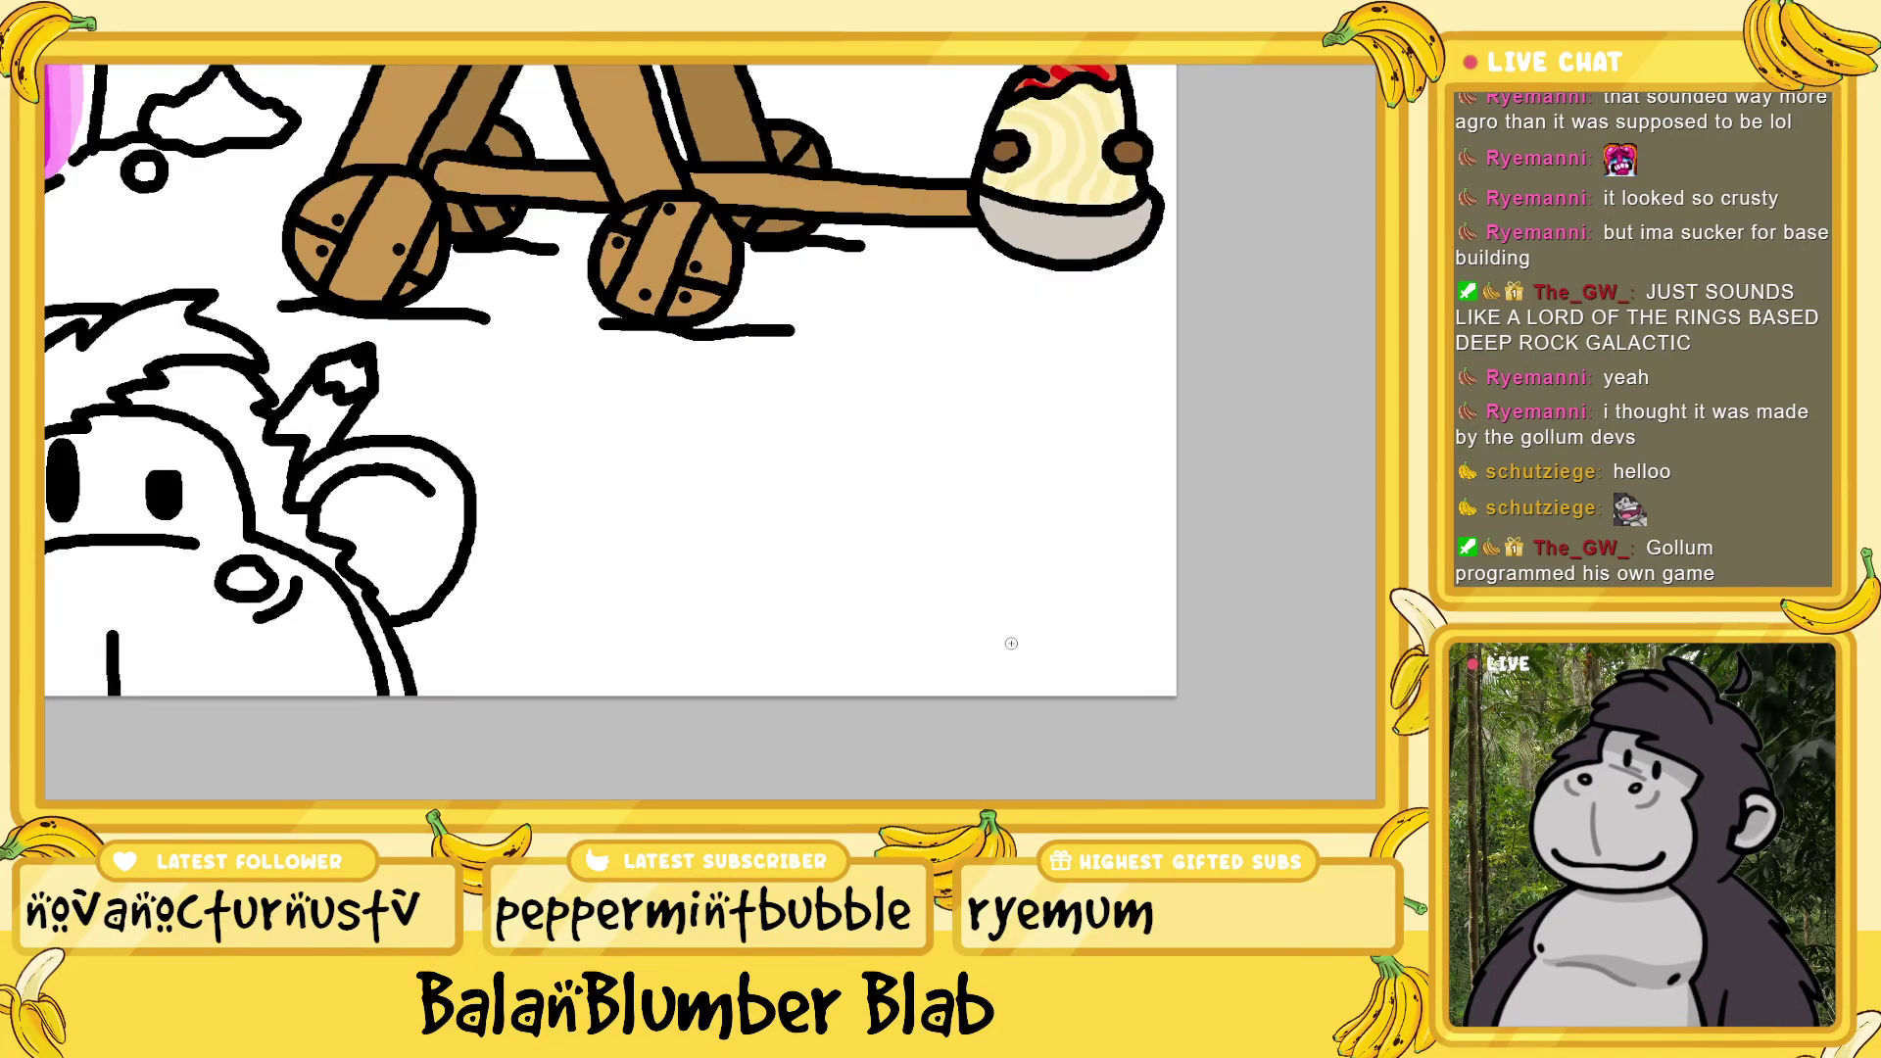
scroll(819, 707, up, 1)
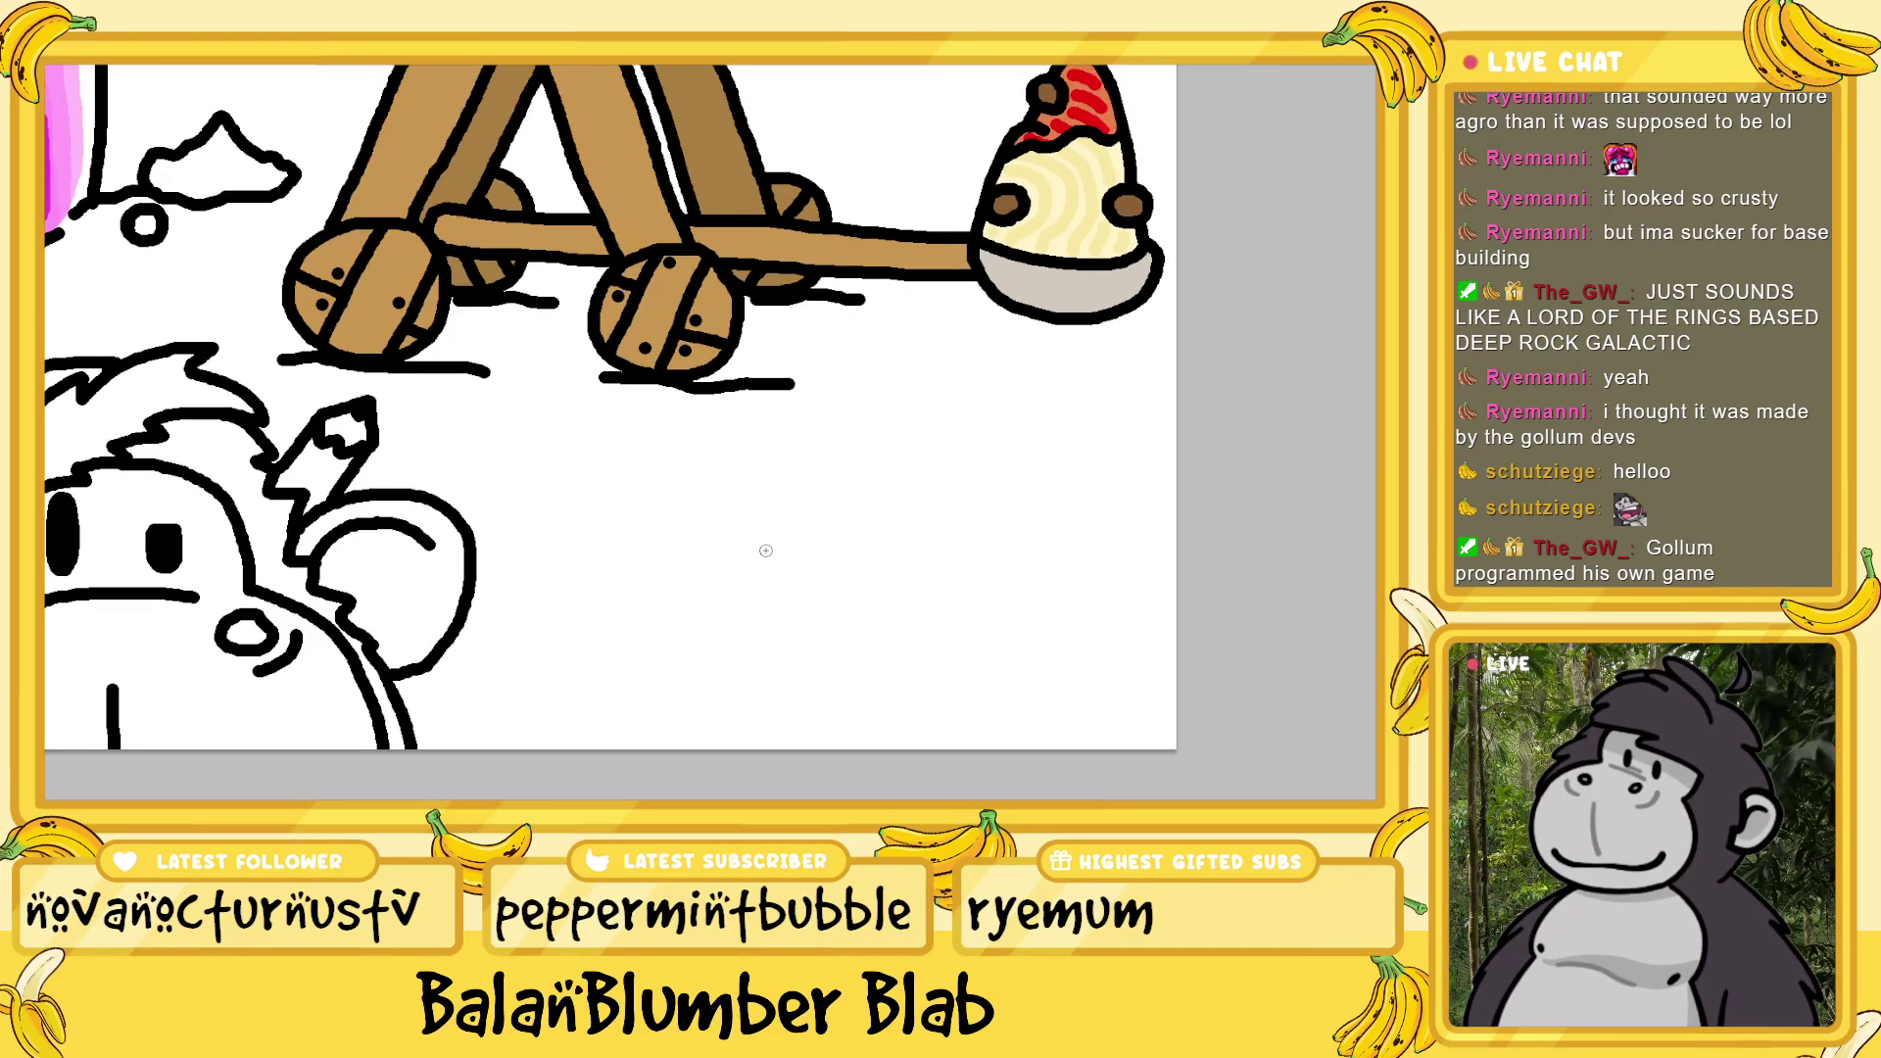
mouse_move(568, 612)
mouse_down()
mouse_move(750, 448)
mouse_move(819, 422)
mouse_move(884, 345)
mouse_move(1027, 542)
mouse_move(1154, 632)
mouse_move(1140, 670)
mouse_move(1049, 716)
mouse_move(805, 747)
mouse_move(593, 693)
mouse_move(542, 658)
mouse_move(575, 611)
mouse_up()
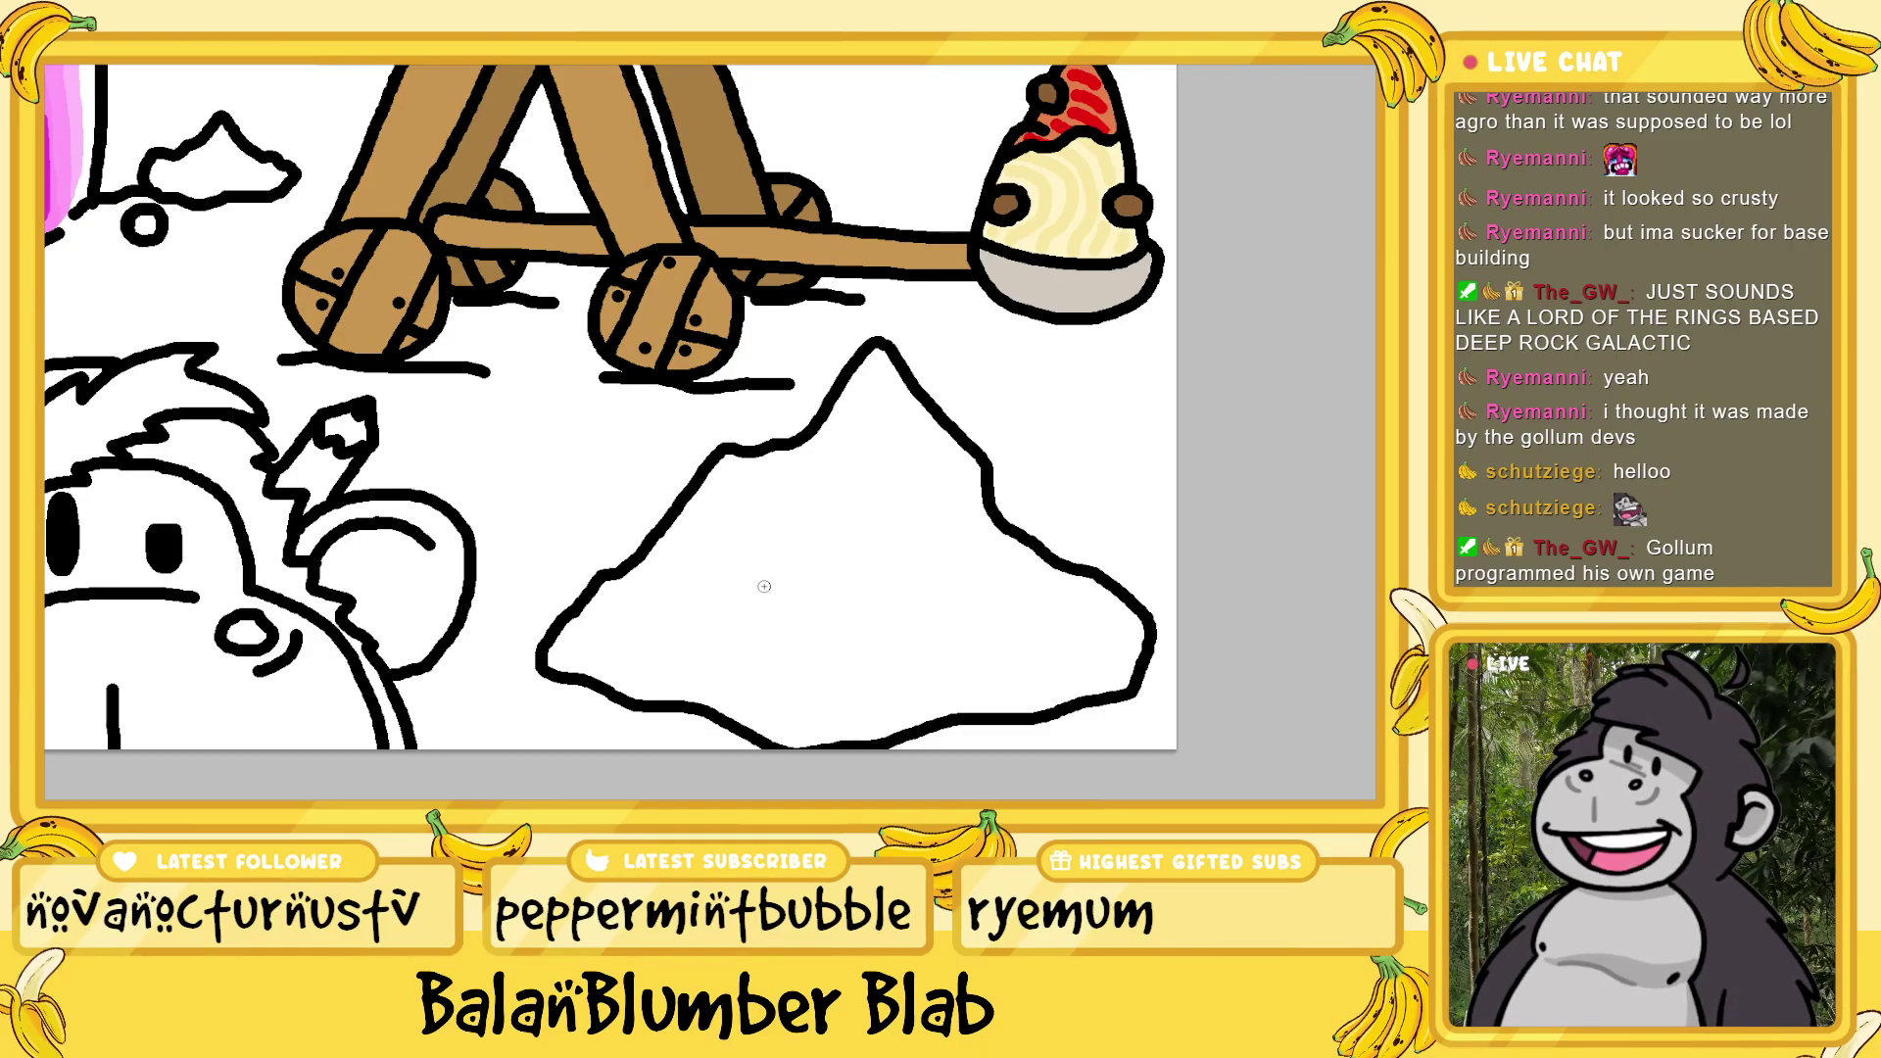
- Draw one small circle on the mound's left slope and another just inside its left corner
scroll(765, 587, down, 2)
scroll(1078, 717, up, 2)
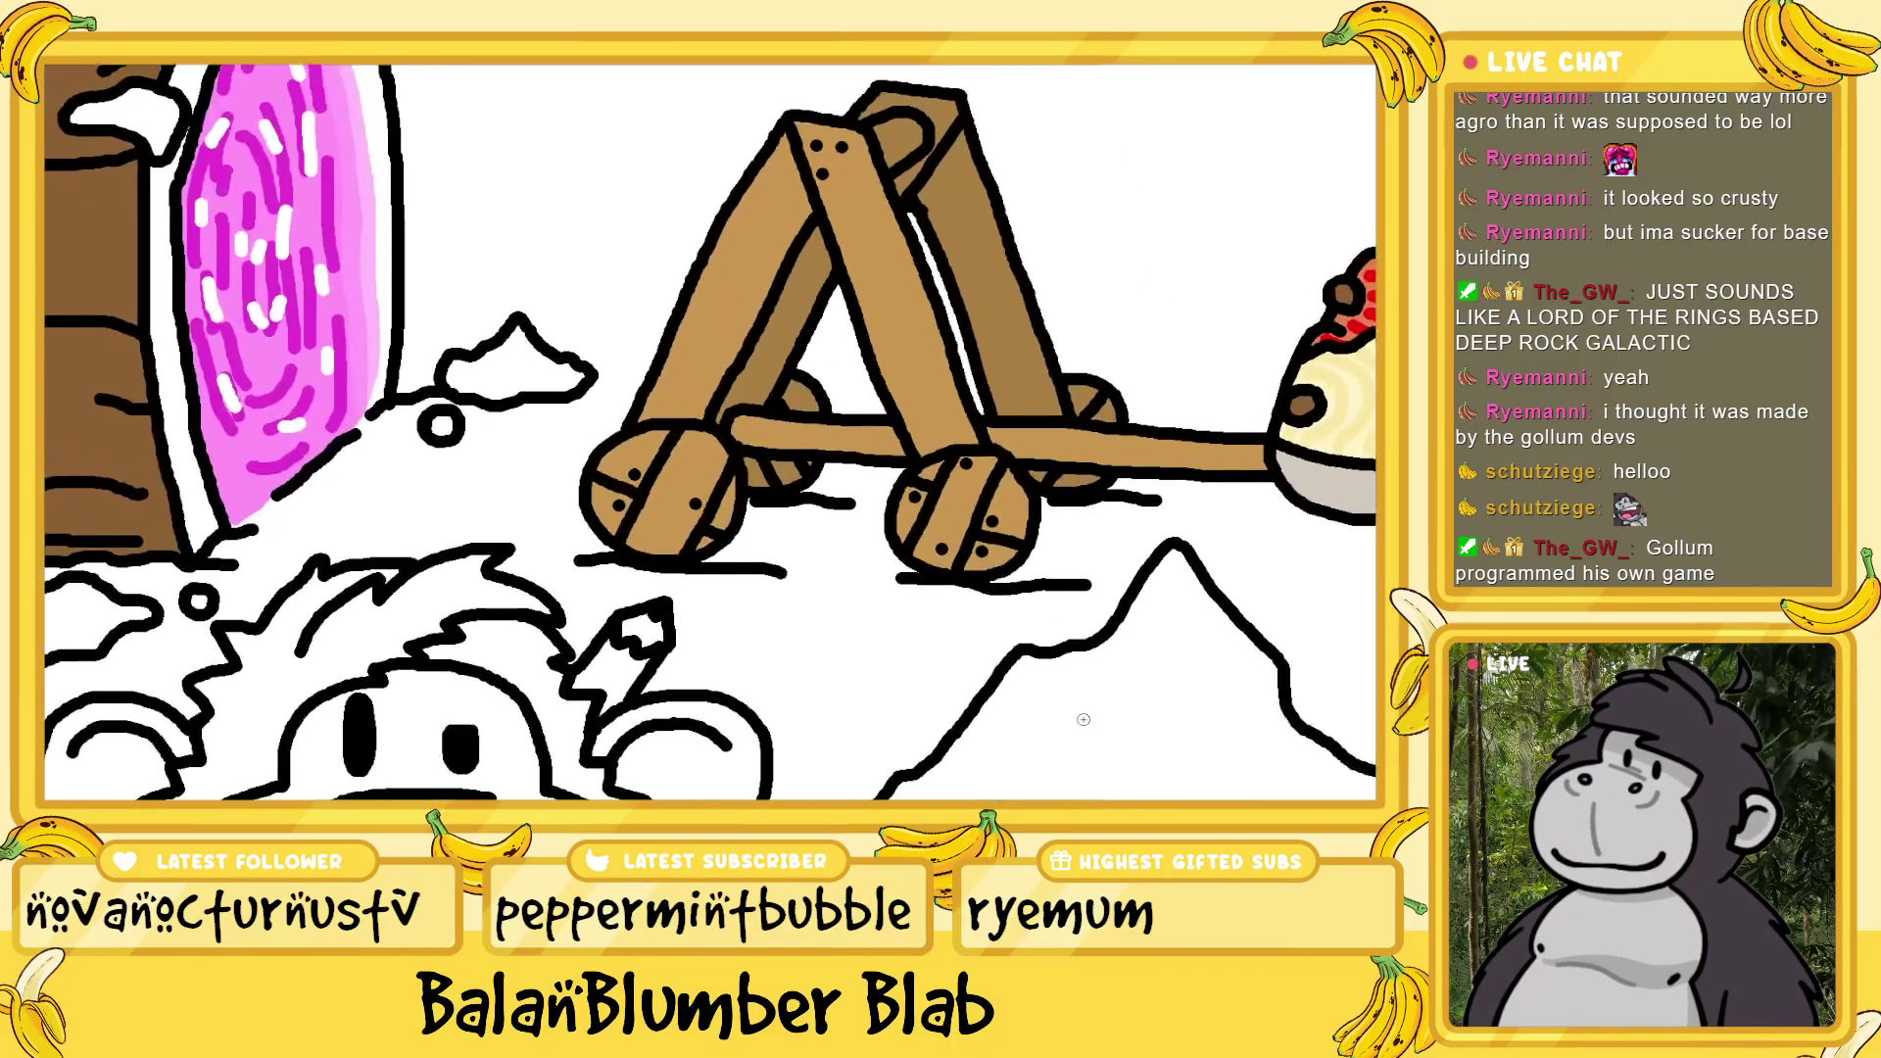
scroll(1084, 719, down, 3)
scroll(1084, 720, right, 3)
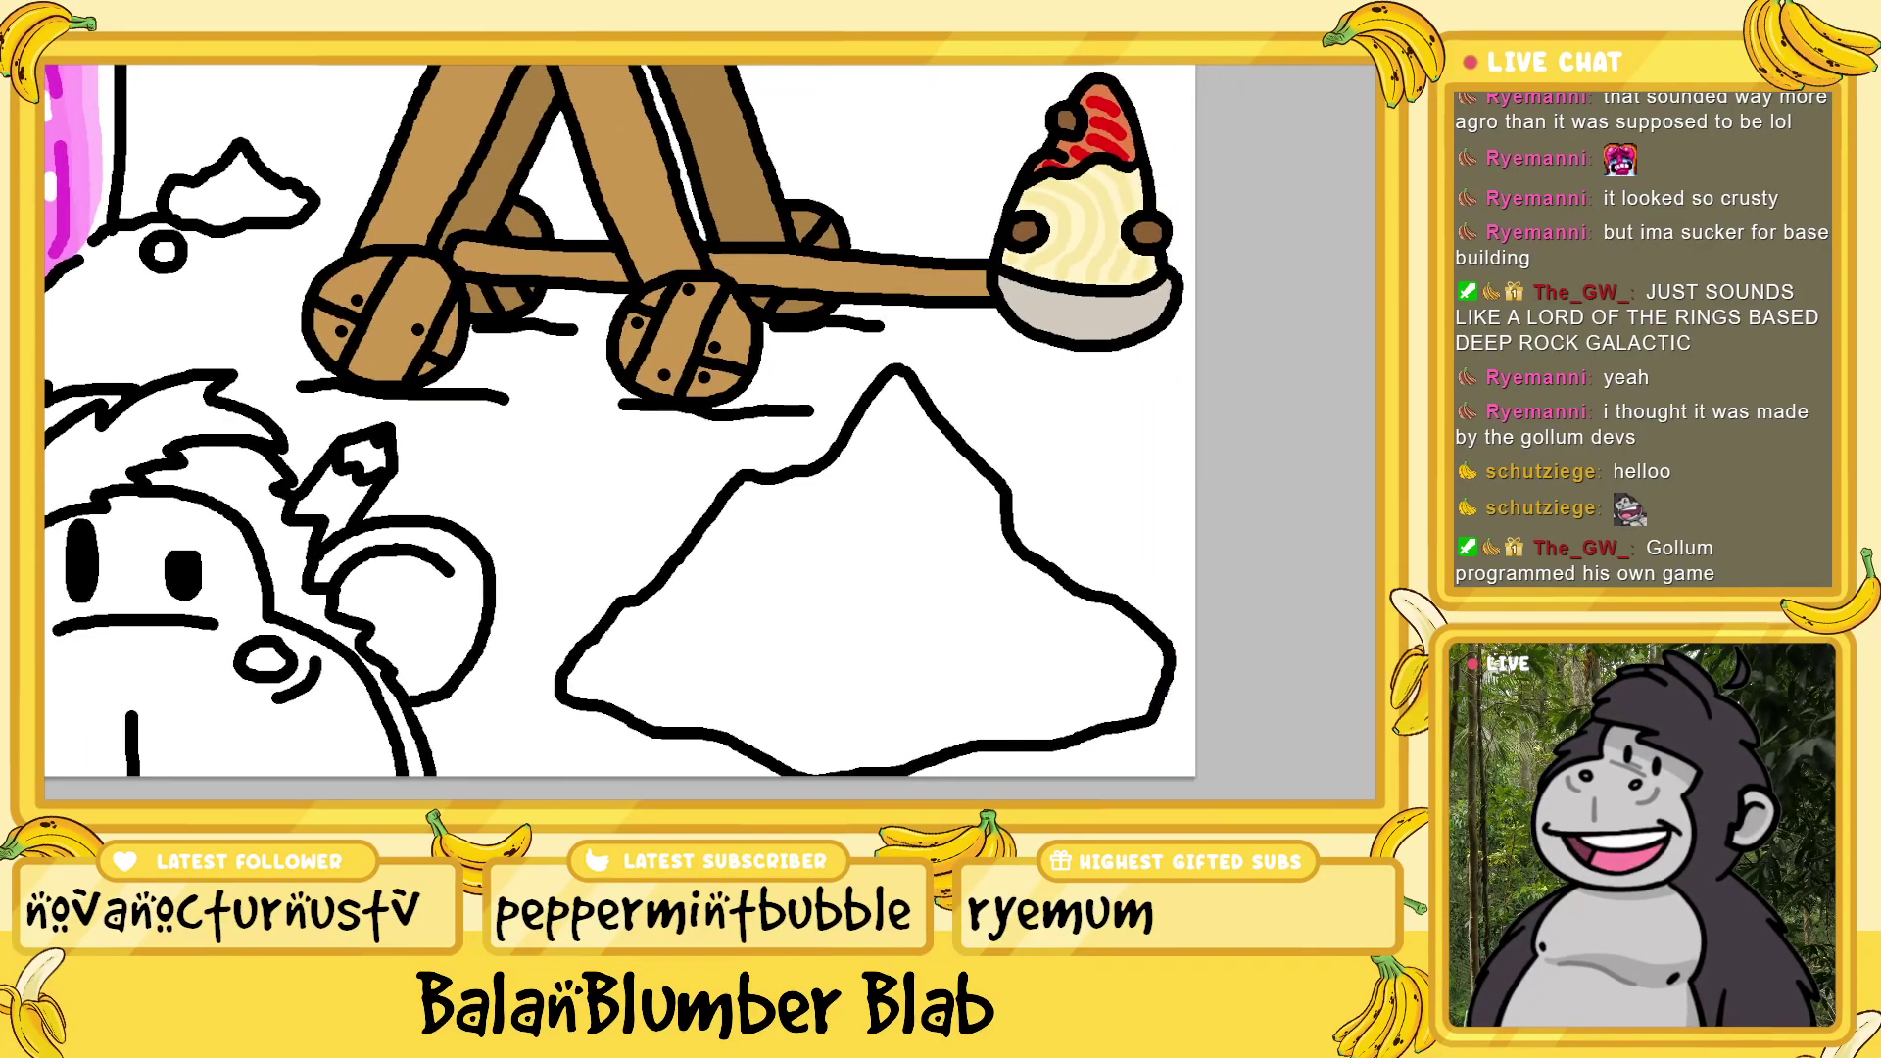
scroll(974, 549, down, 2)
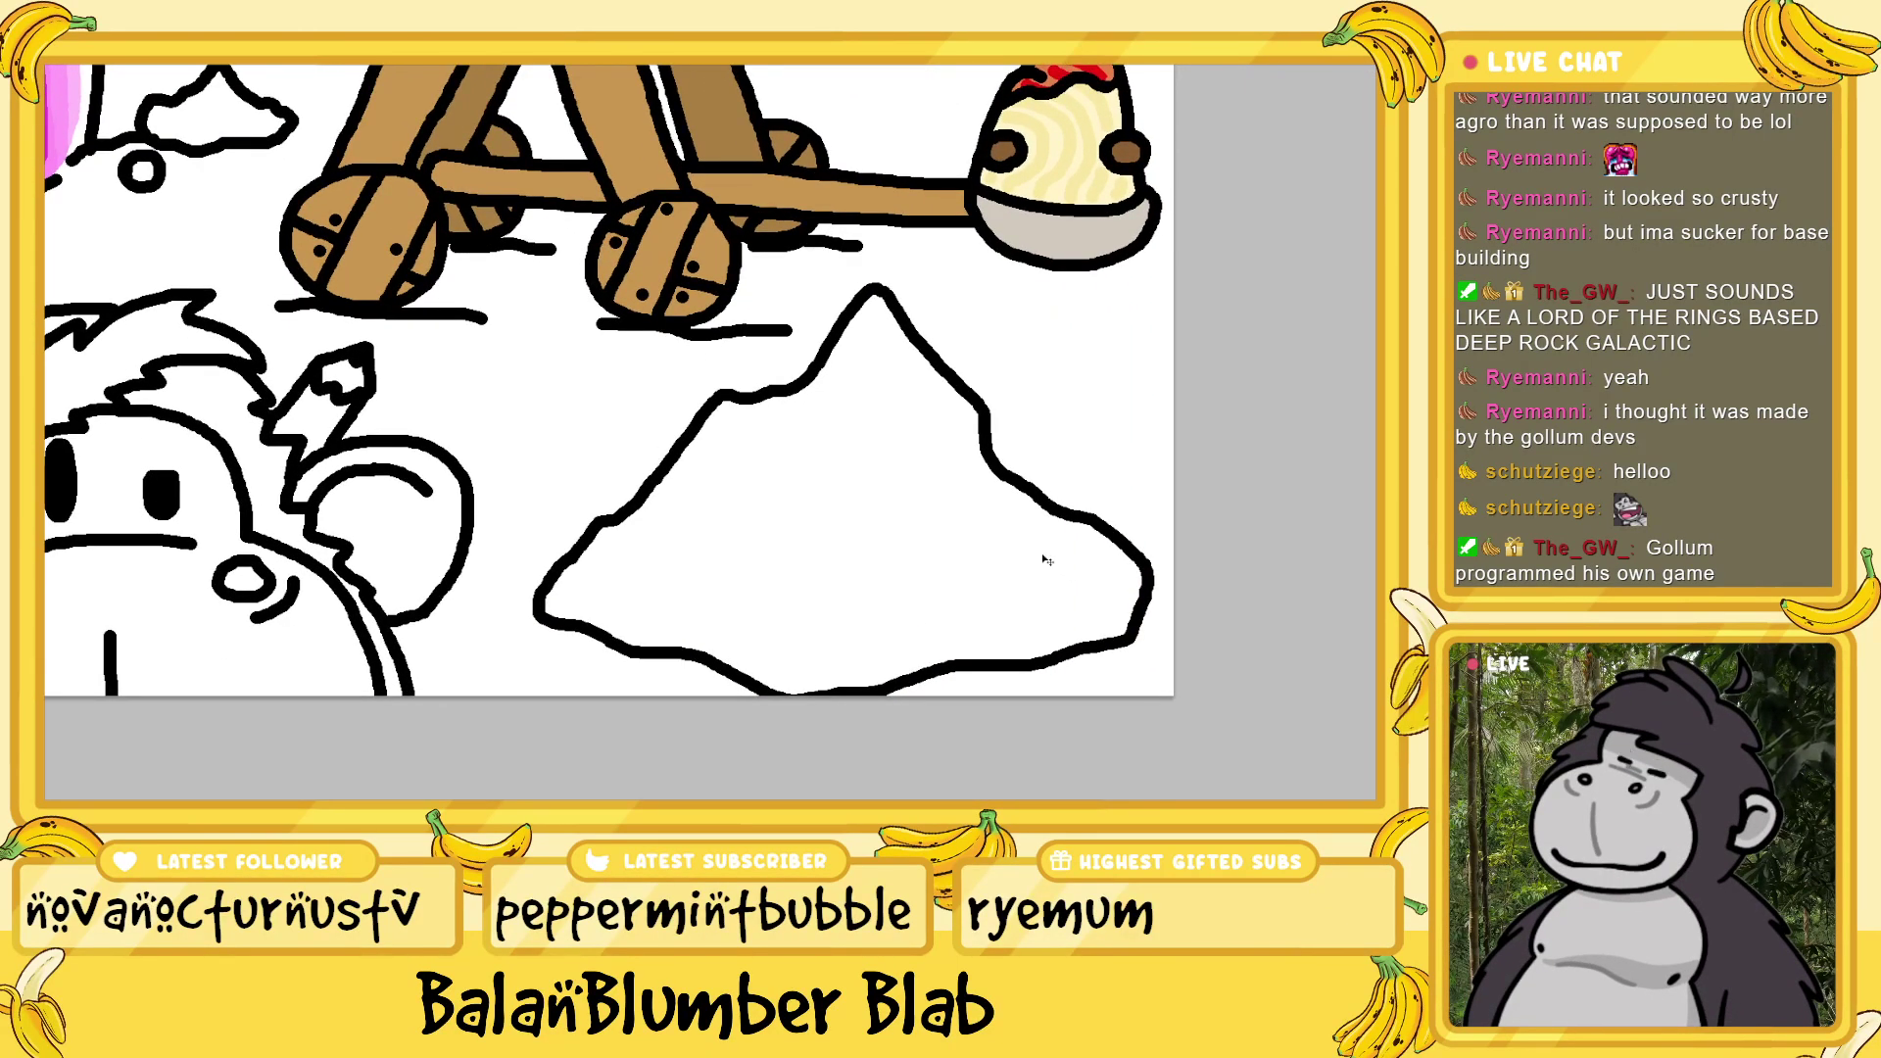
scroll(915, 383, up, 2)
scroll(921, 386, up, 2)
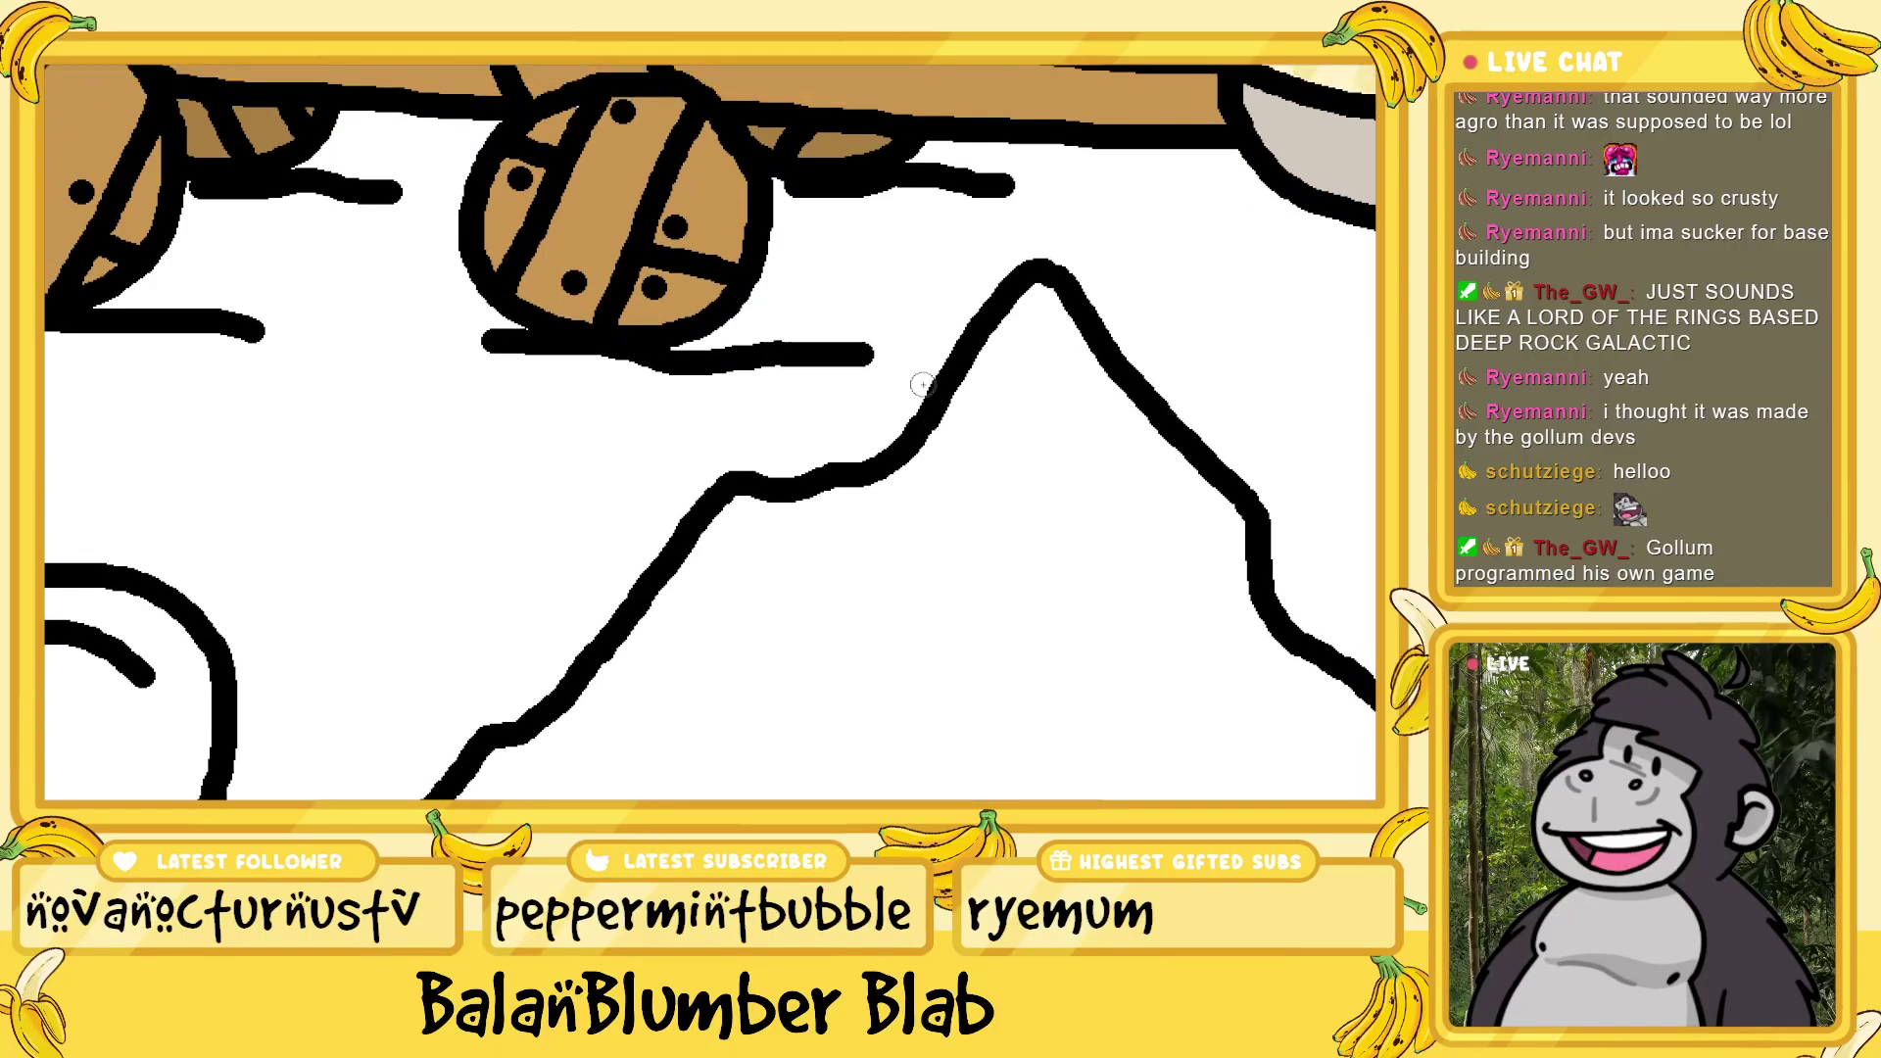
mouse_move(879, 468)
mouse_down()
mouse_move(838, 464)
mouse_move(823, 510)
mouse_move(854, 517)
mouse_move(876, 471)
mouse_up()
scroll(651, 584, down, 3)
mouse_move(506, 632)
mouse_down()
mouse_move(464, 627)
mouse_move(443, 666)
mouse_move(488, 684)
mouse_move(524, 655)
mouse_move(485, 636)
mouse_up()
- Draw a small circle on the mound's bottom edge and another on the ground below its right corner
scroll(701, 618, down, 2)
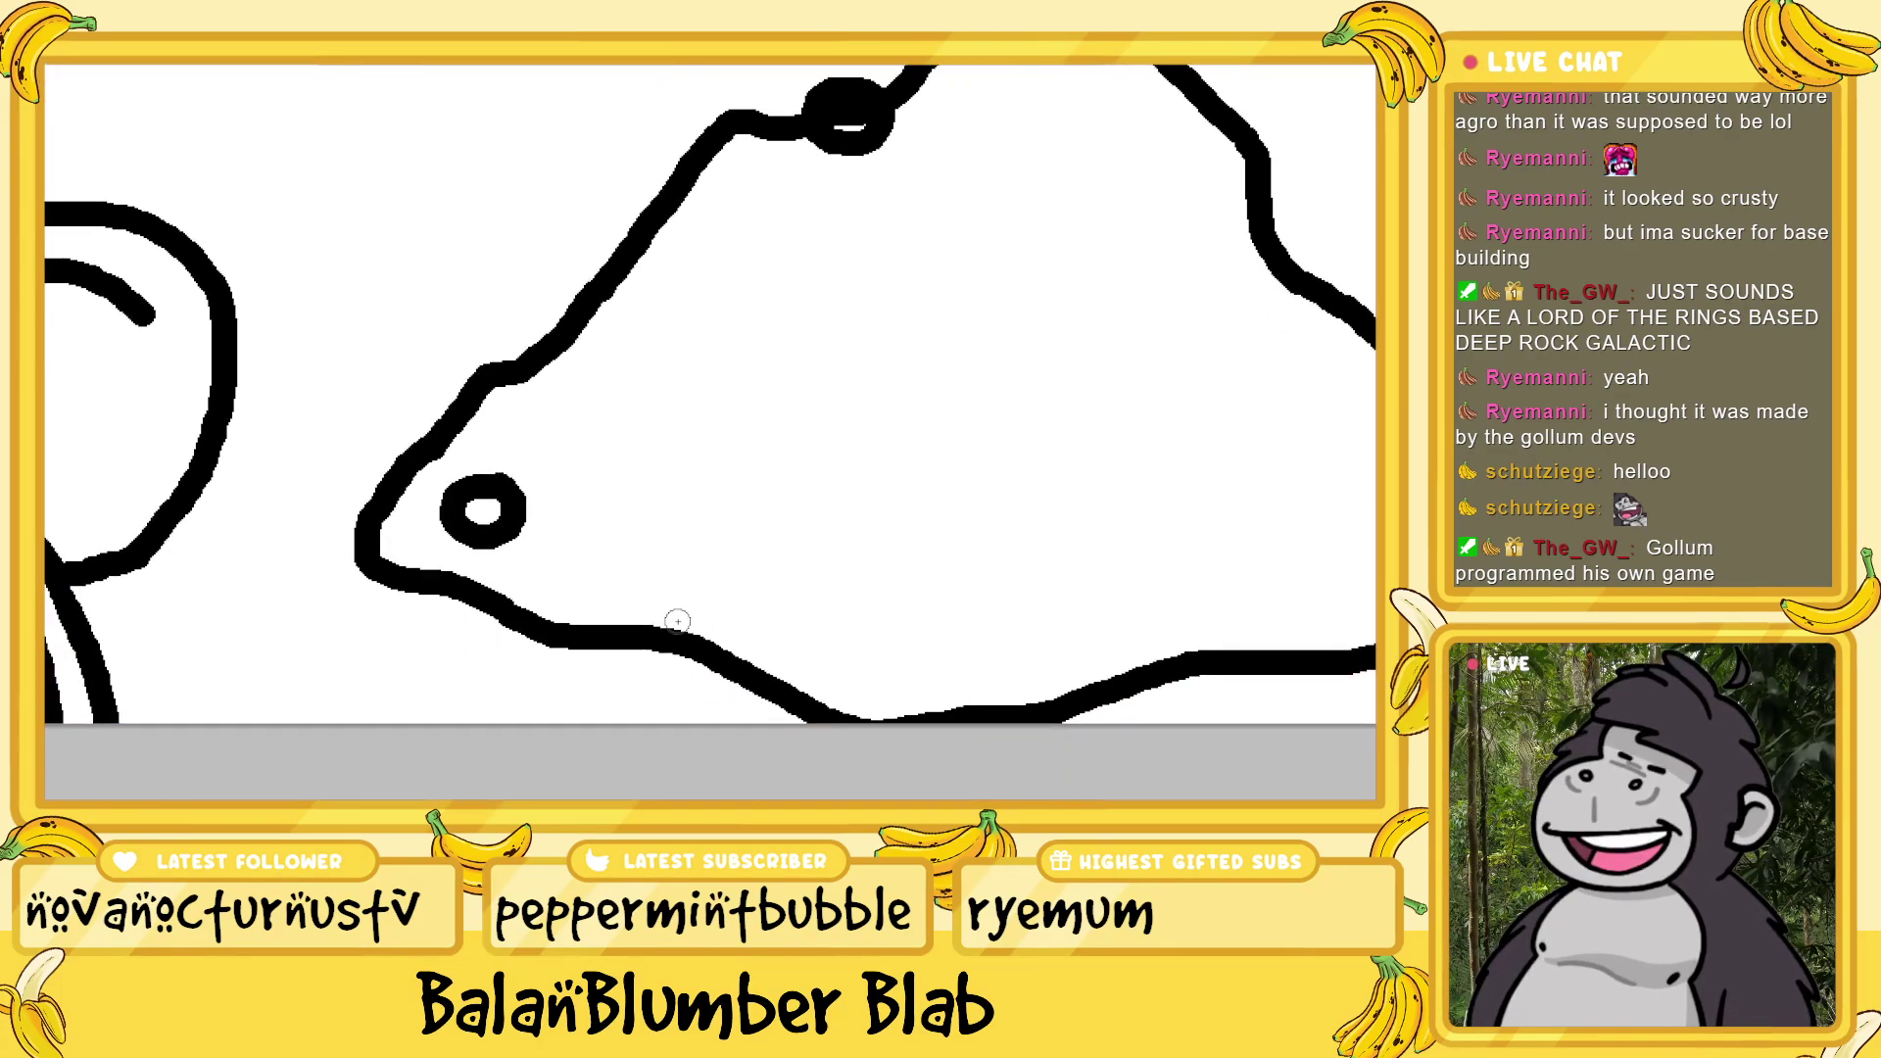
mouse_move(811, 627)
mouse_down()
mouse_move(769, 647)
mouse_move(799, 682)
mouse_move(829, 644)
mouse_move(789, 623)
mouse_up()
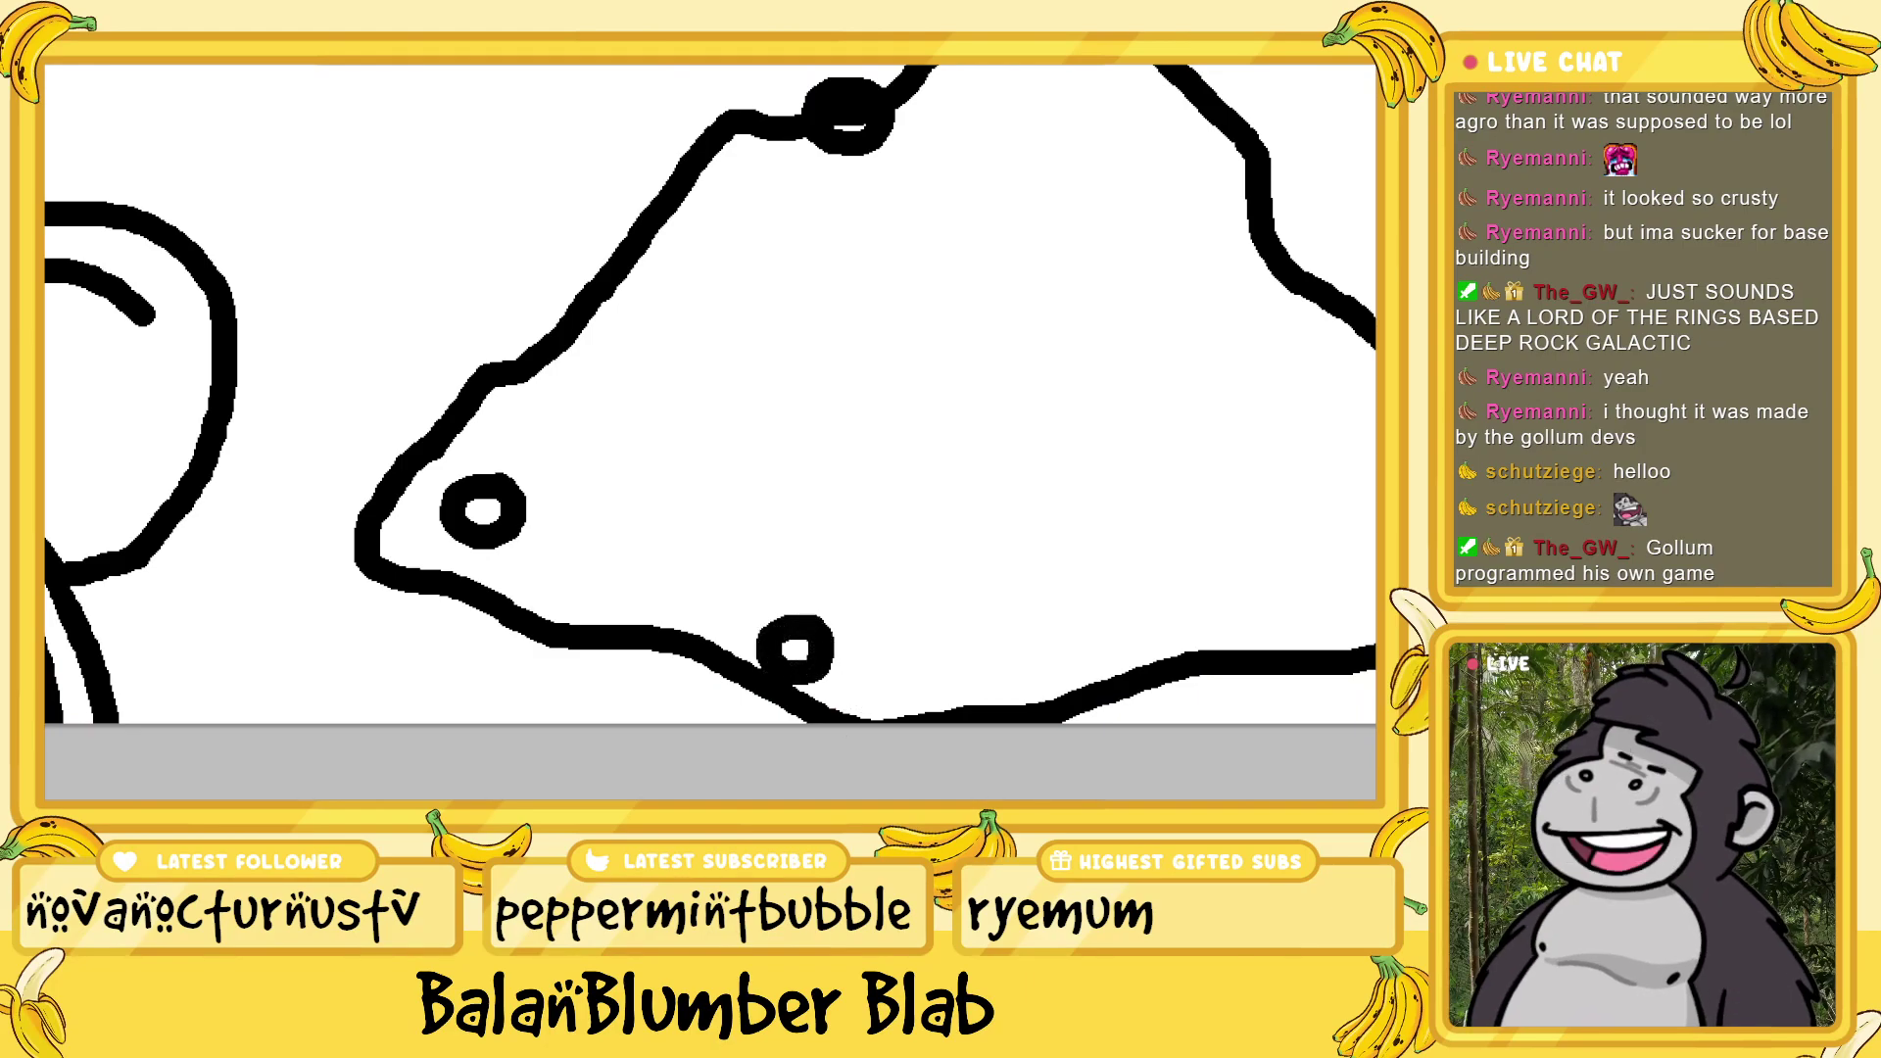
scroll(1162, 654, right, 3)
mouse_move(1161, 654)
mouse_down()
mouse_move(1125, 674)
mouse_move(1161, 699)
mouse_move(1189, 670)
mouse_move(1171, 646)
mouse_up()
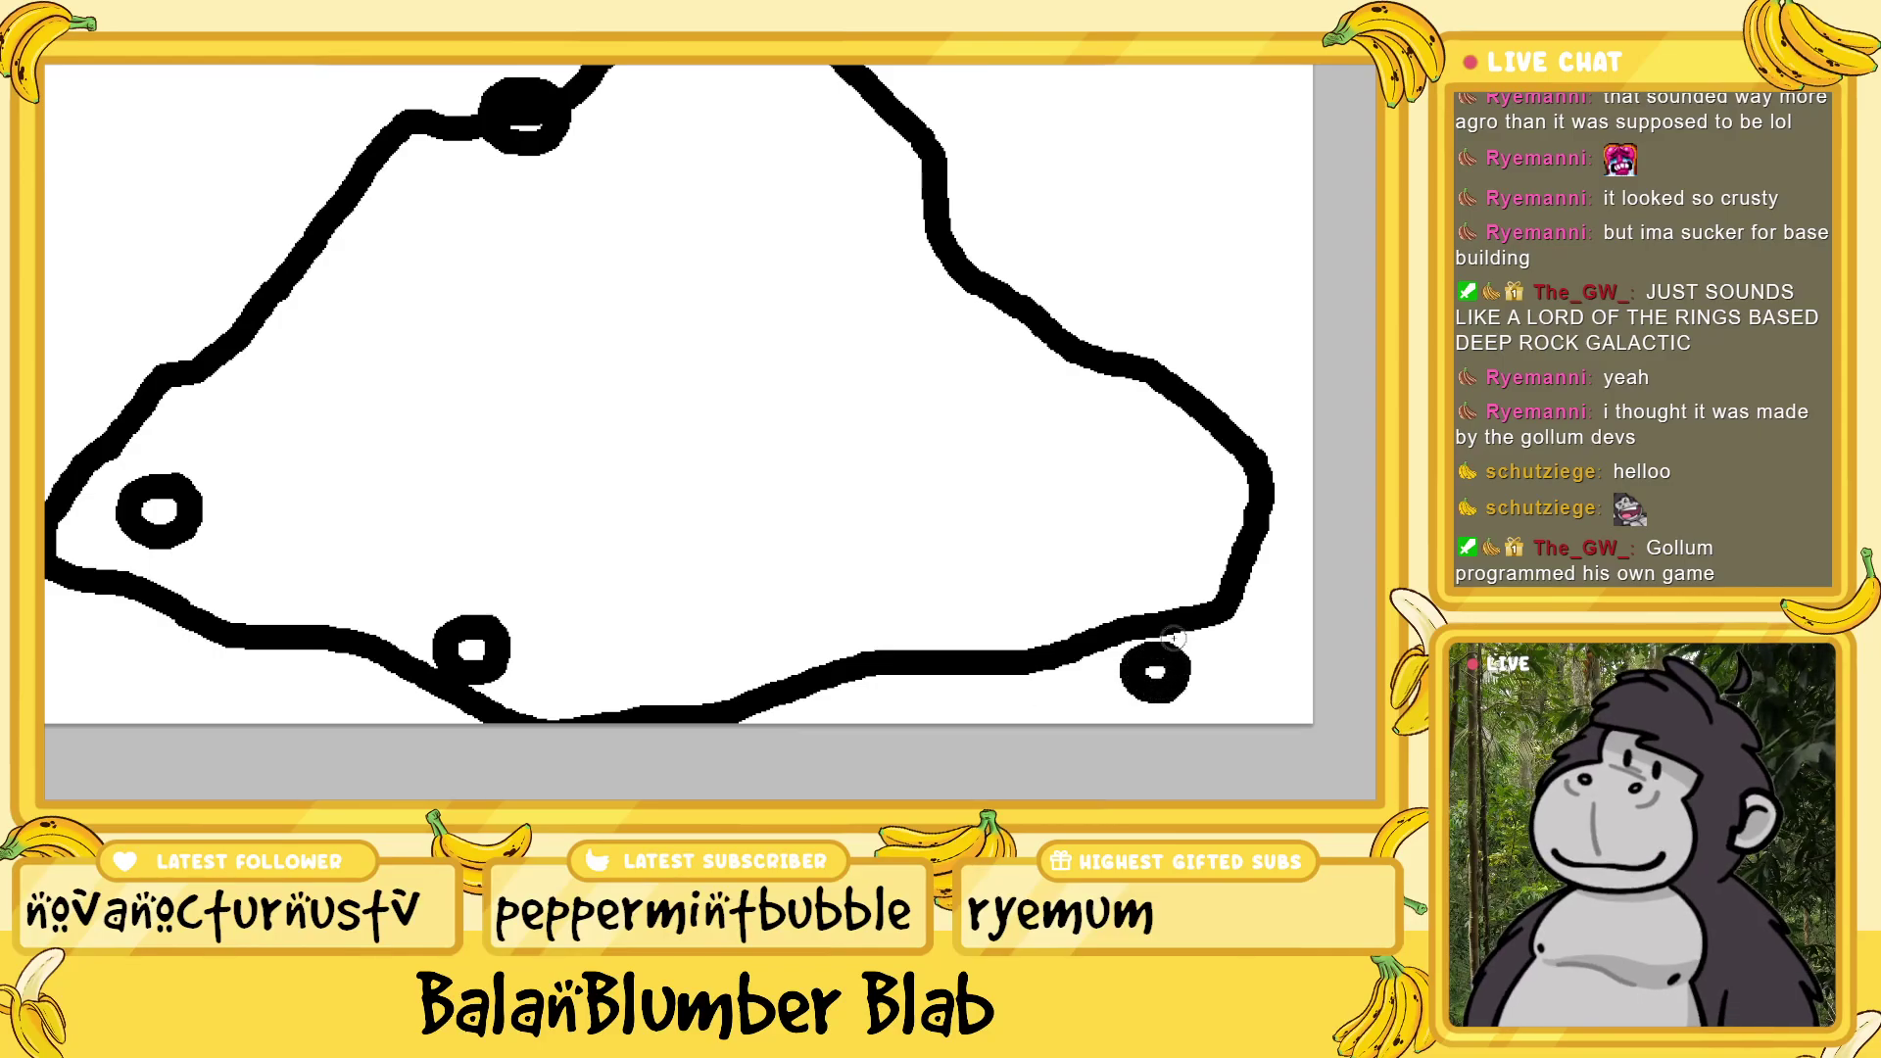
- Erase the black slope line inside the small circle on the mound's left slope, leaving its ring intact
scroll(1168, 647, up, 2)
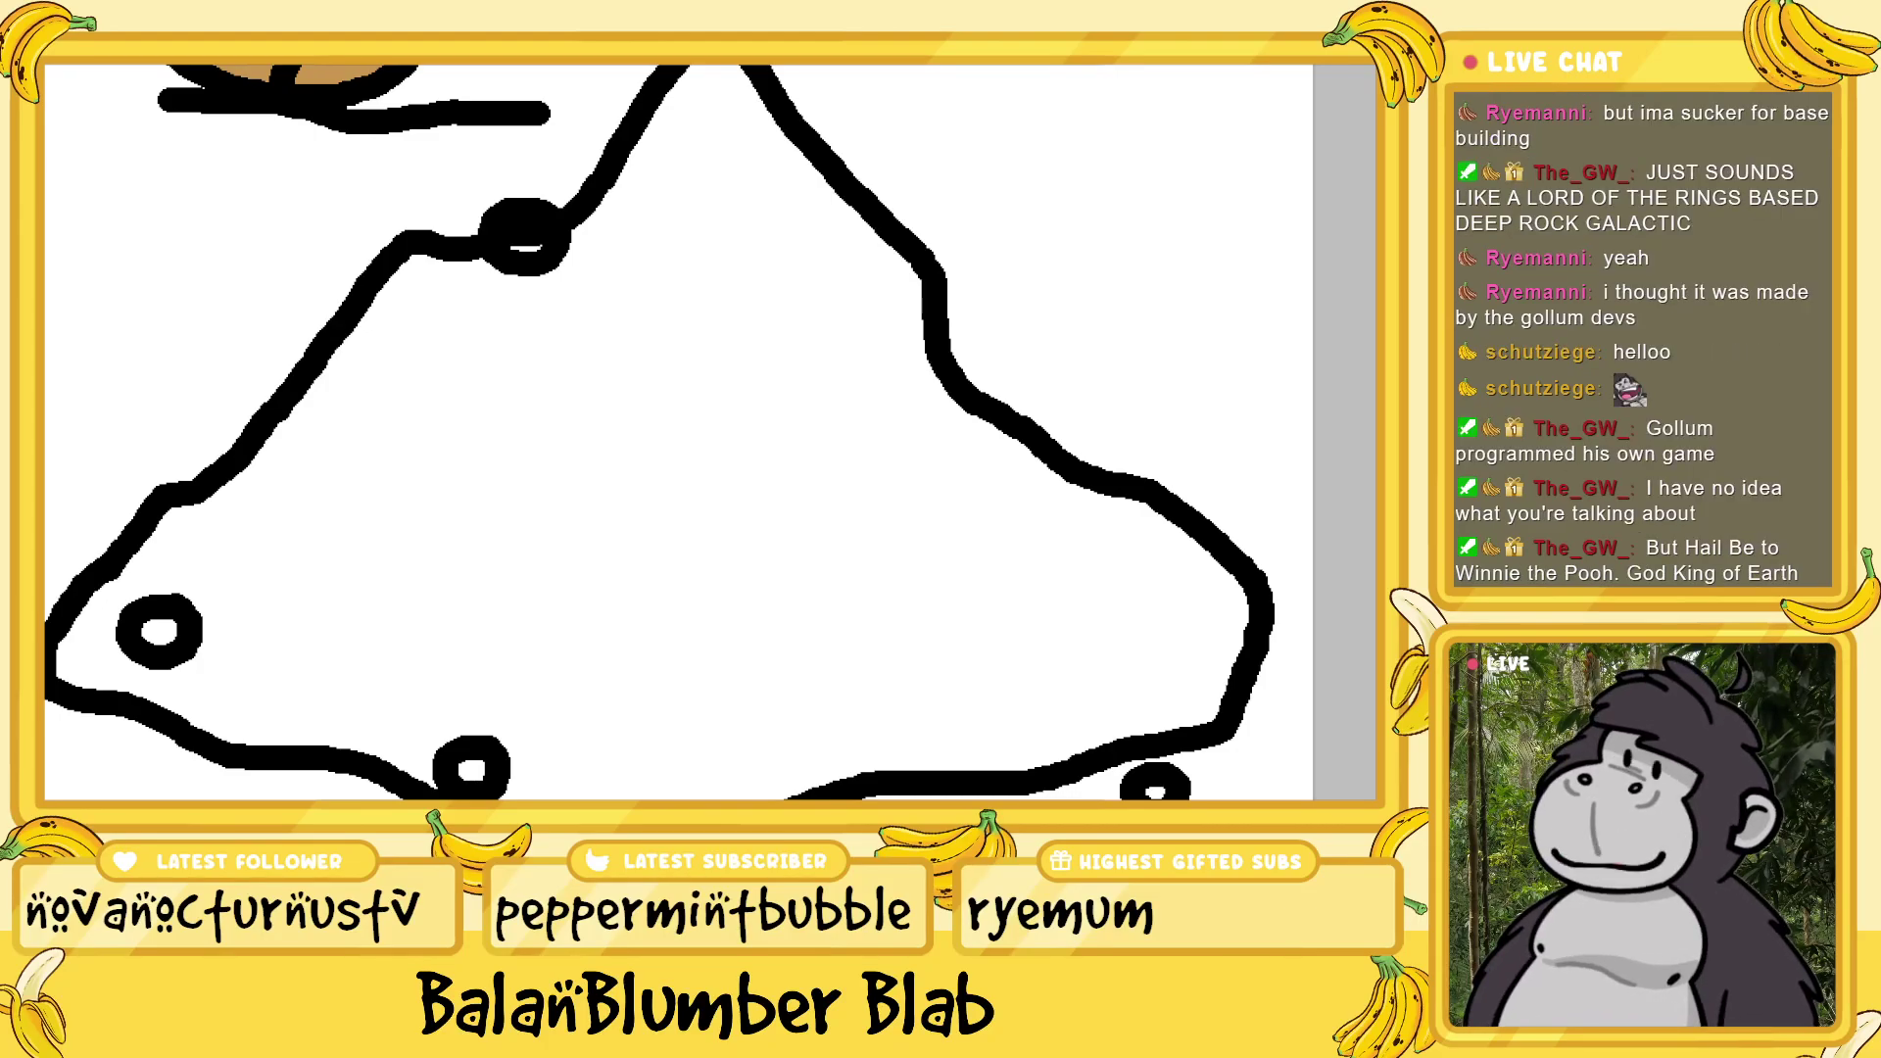
scroll(1001, 546, down, 2)
scroll(1001, 545, up, 1)
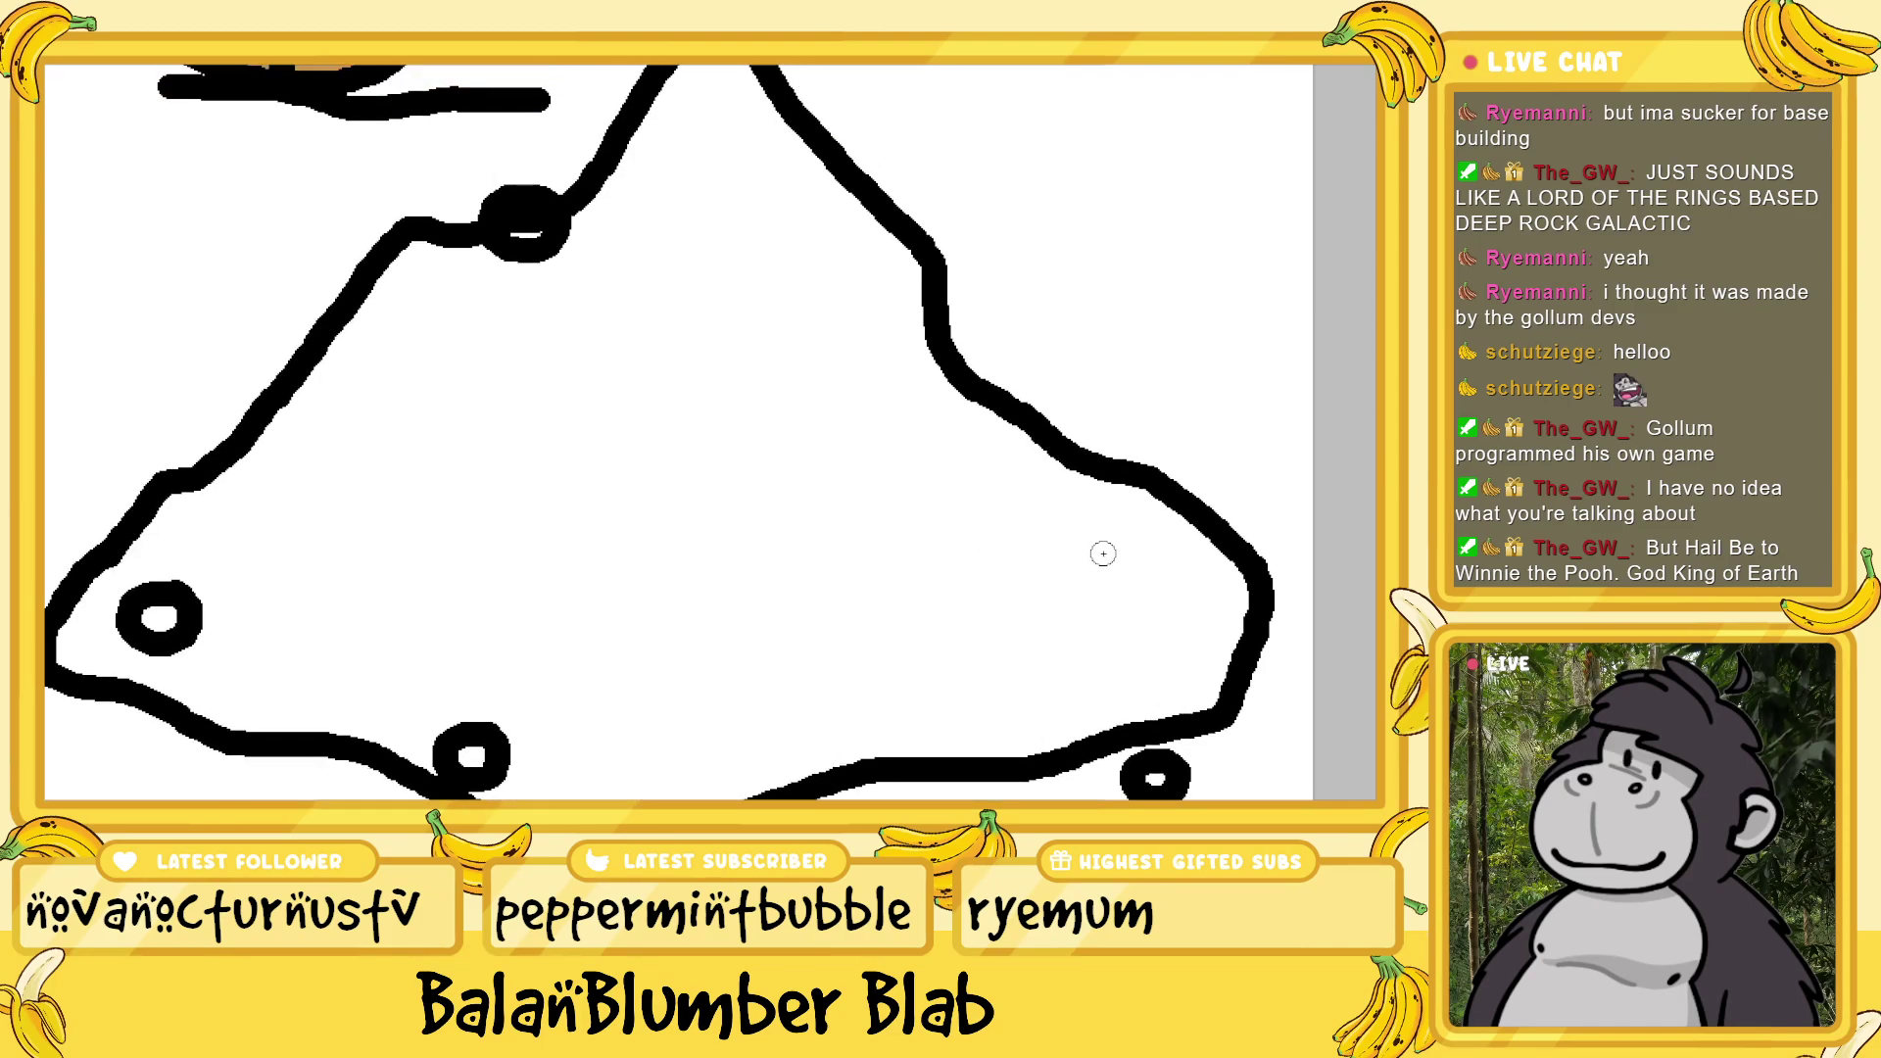
scroll(709, 483, up, 5)
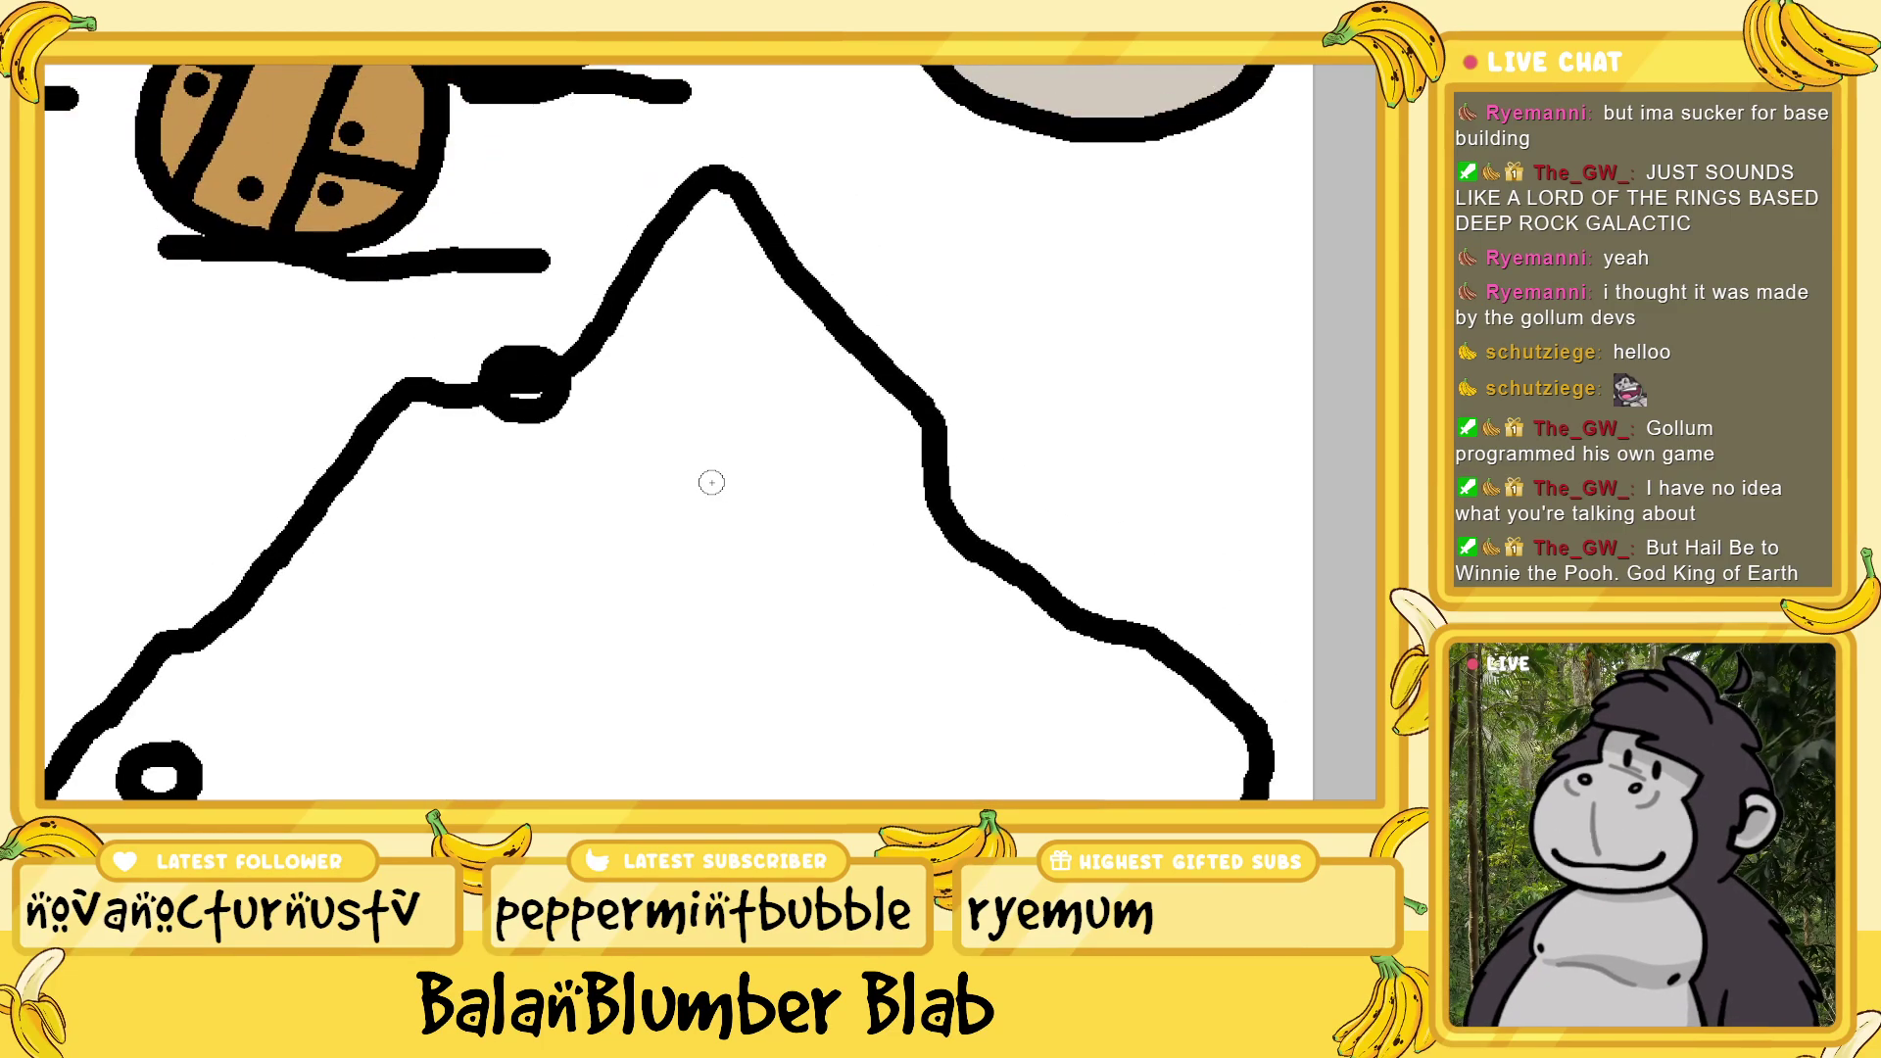
scroll(806, 562, up, 1)
scroll(710, 432, left, 5)
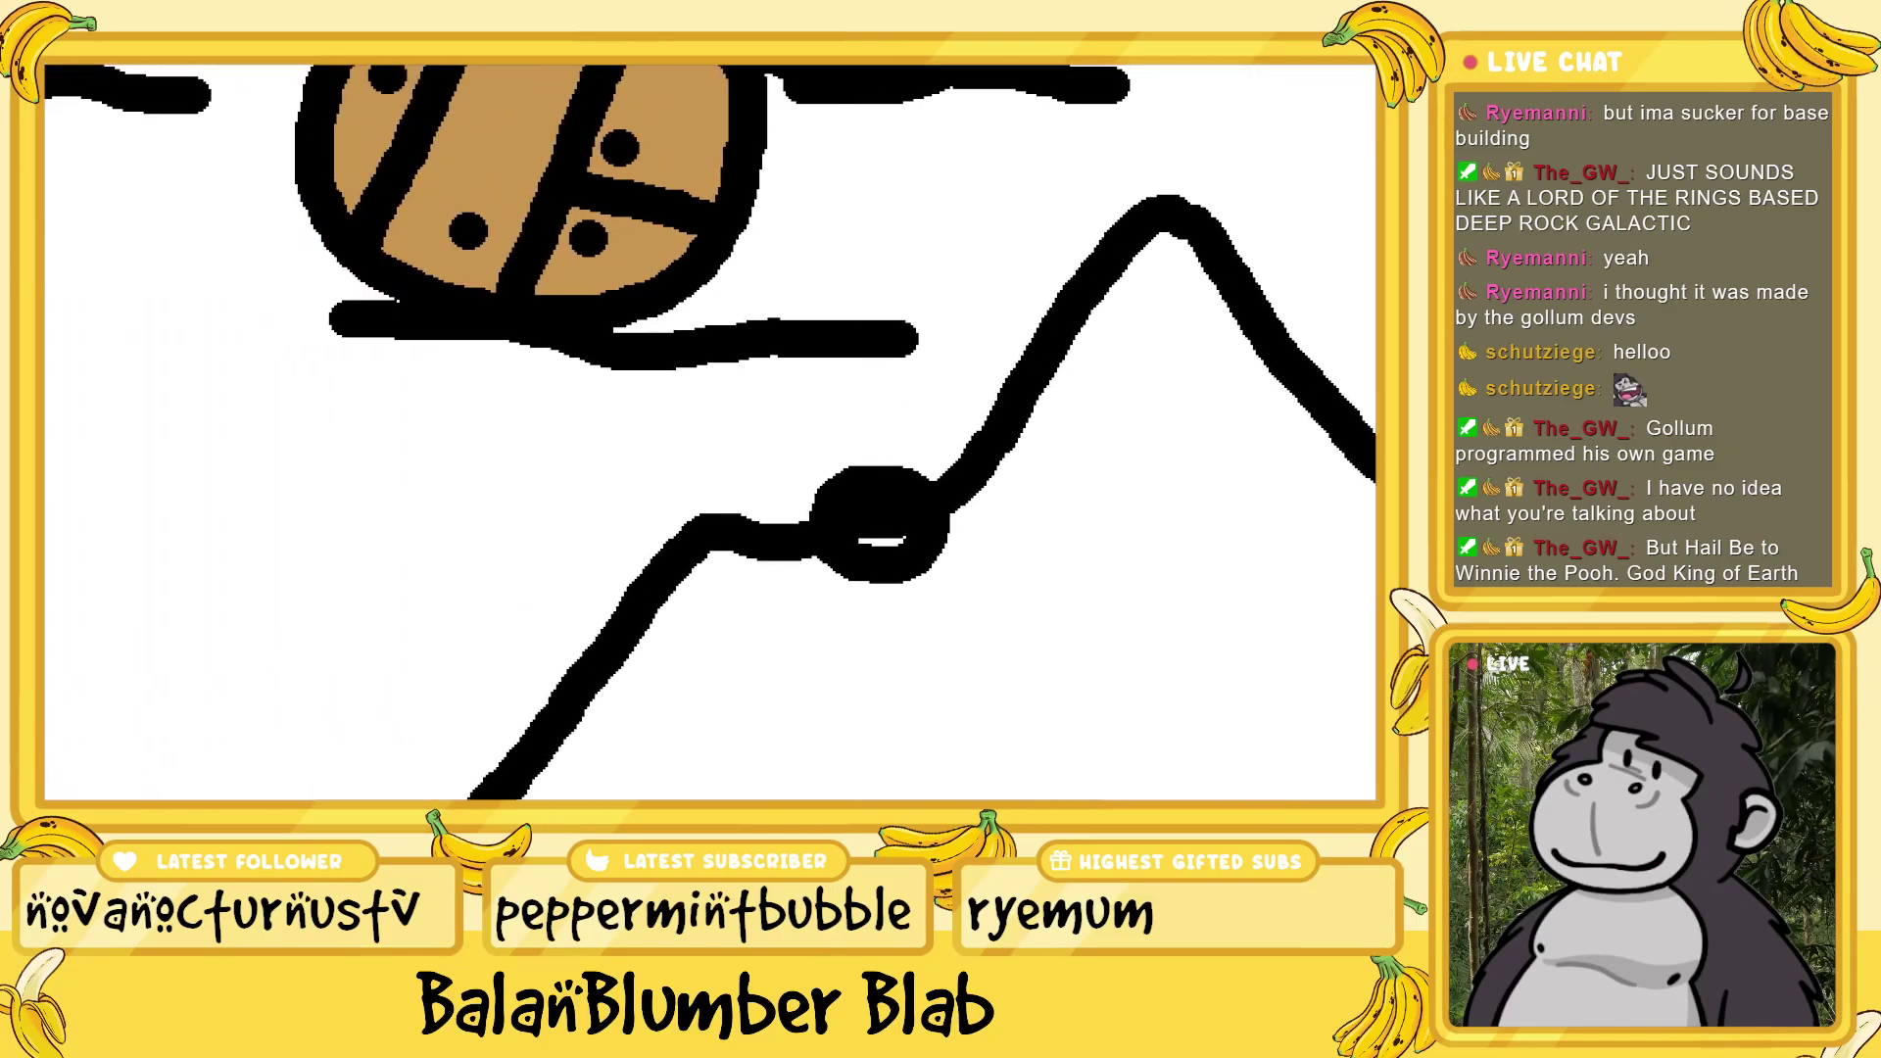
scroll(974, 739, up, 1)
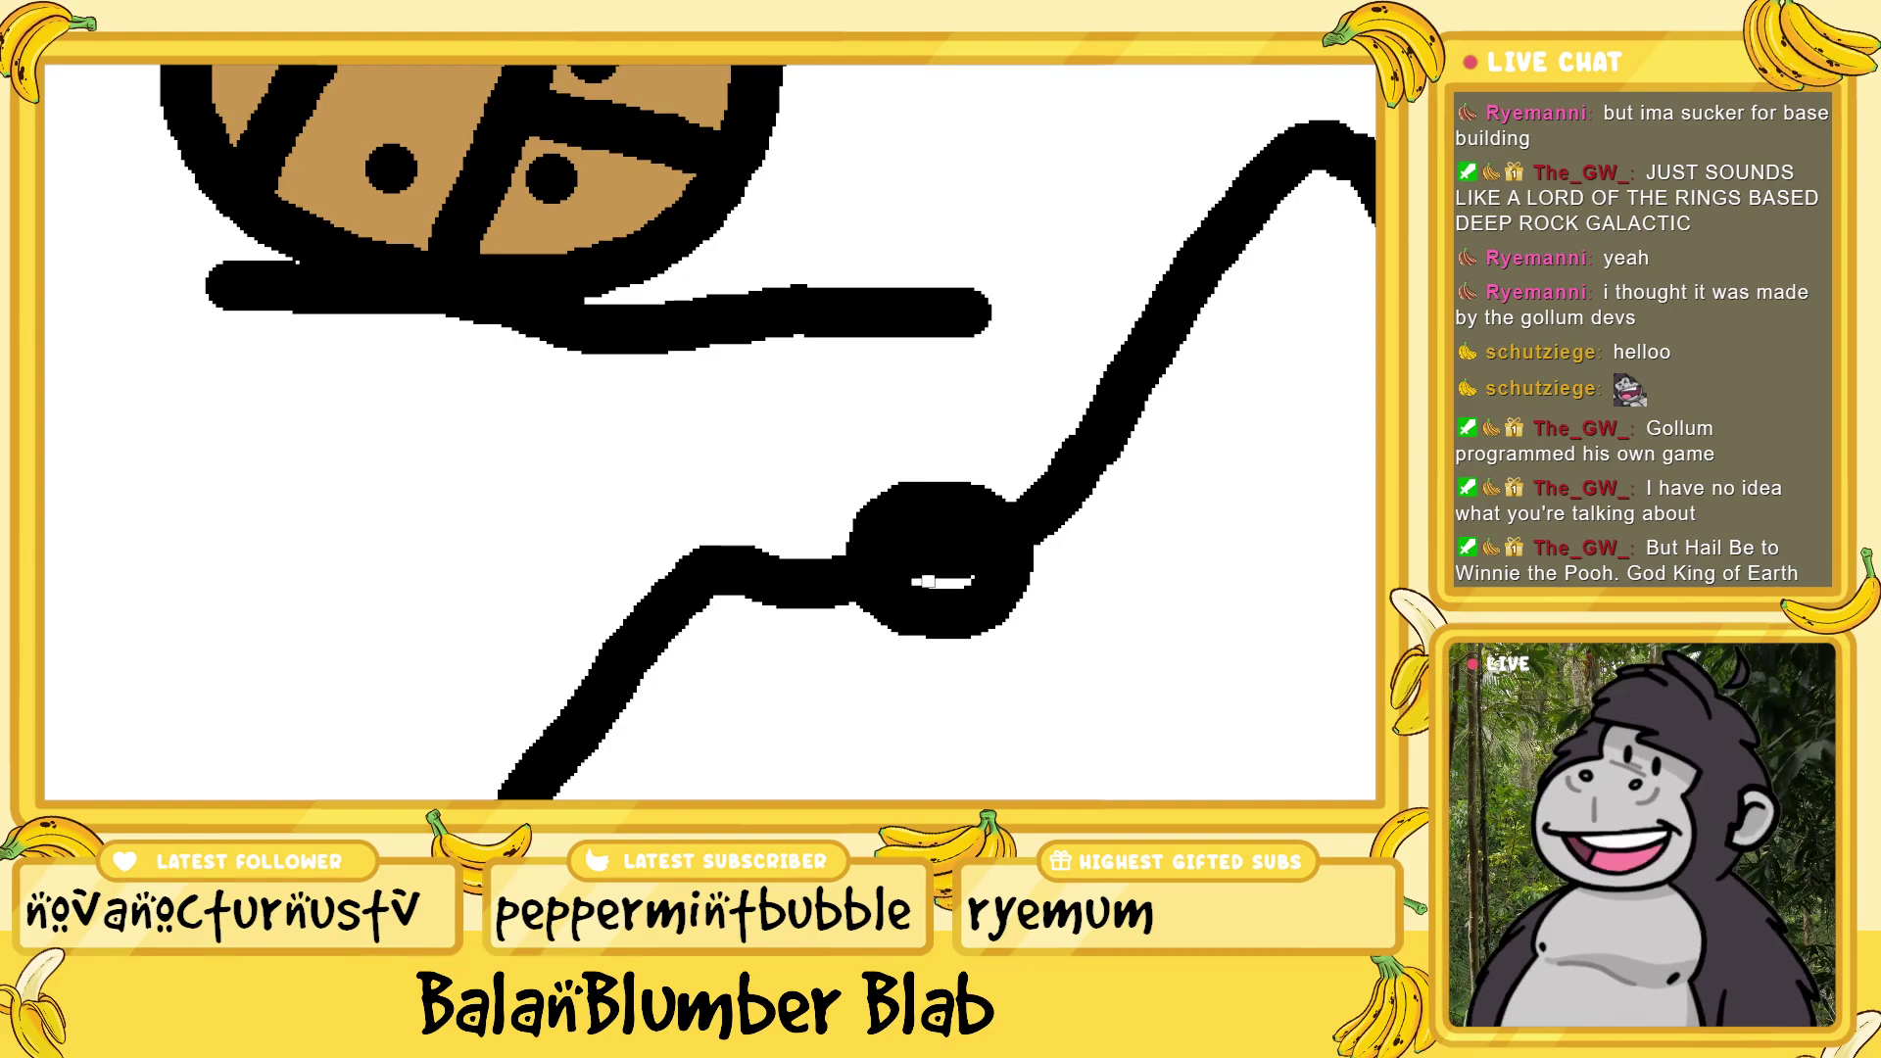
mouse_move(956, 539)
mouse_down()
mouse_move(966, 580)
mouse_move(909, 551)
mouse_move(962, 578)
mouse_move(975, 553)
mouse_move(935, 529)
mouse_move(897, 571)
mouse_move(951, 589)
mouse_move(972, 570)
mouse_up()
scroll(926, 549, down, 2)
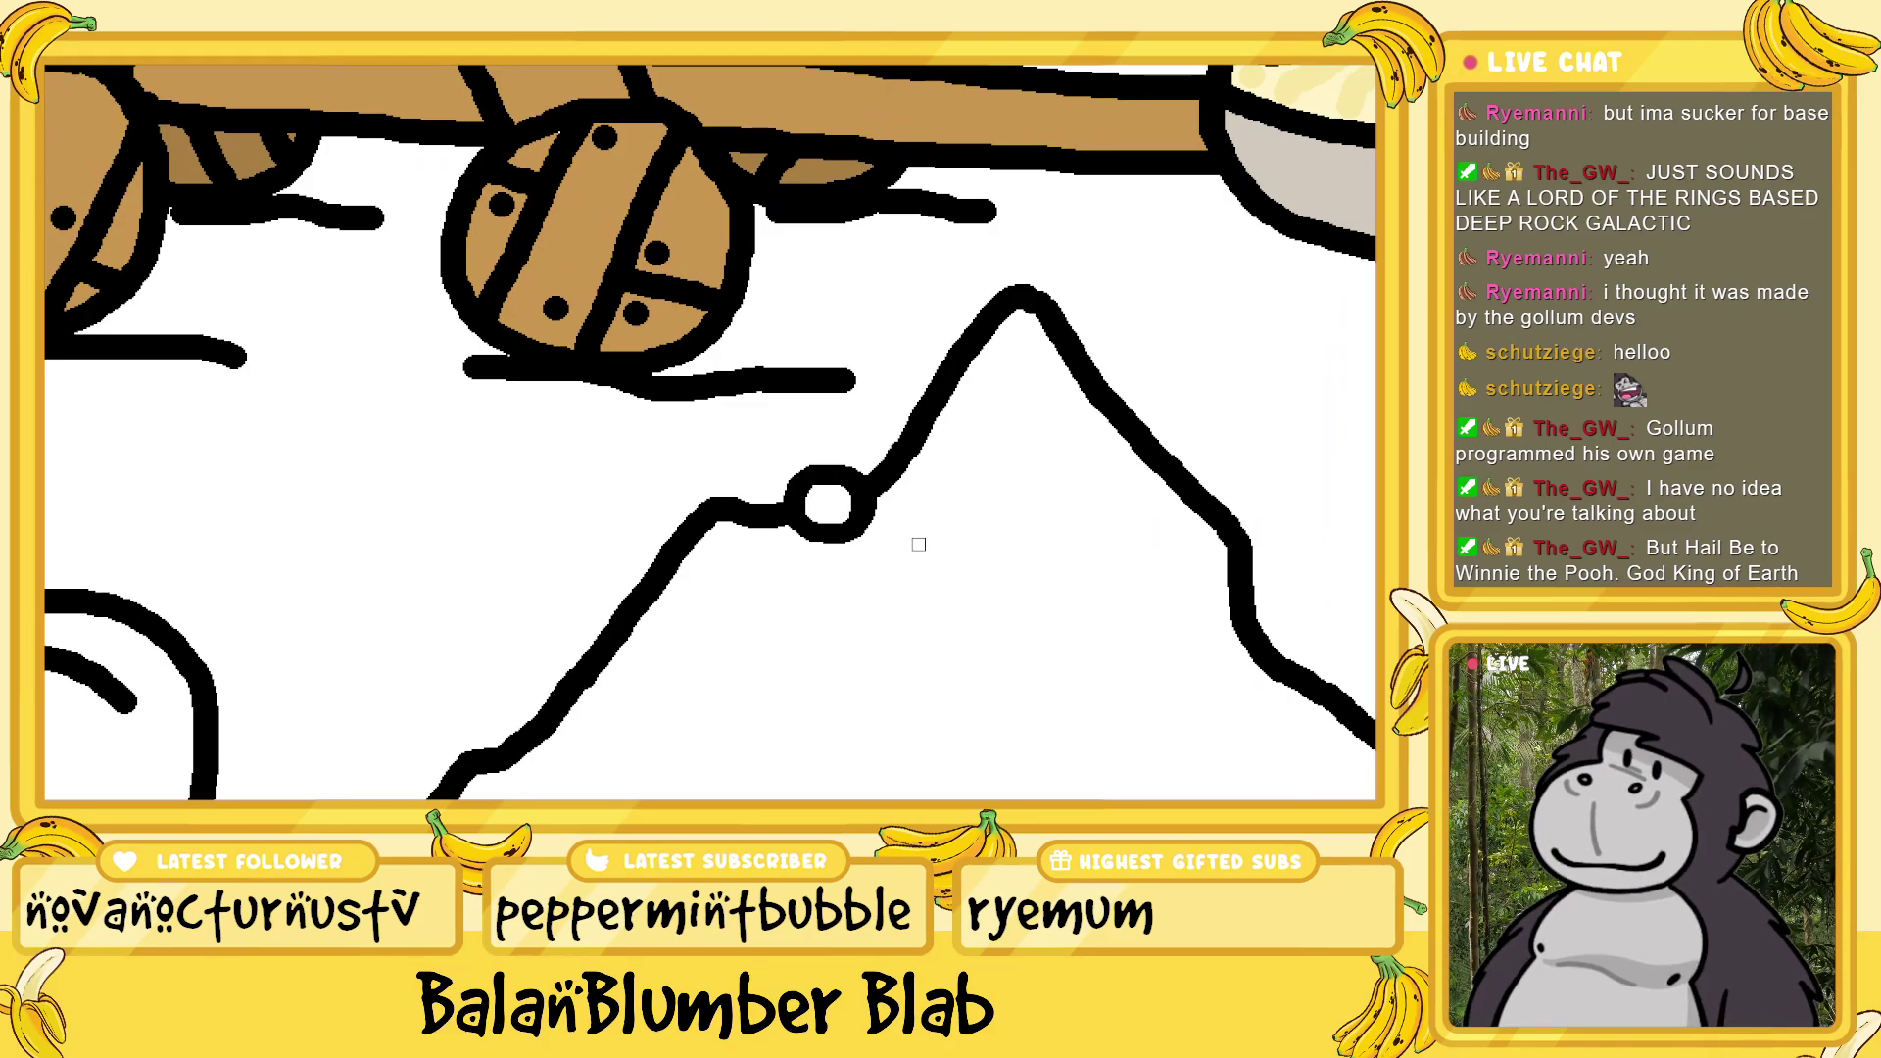
- Draw a small circle inside the mound, in the right half of its lower area
scroll(921, 543, down, 2)
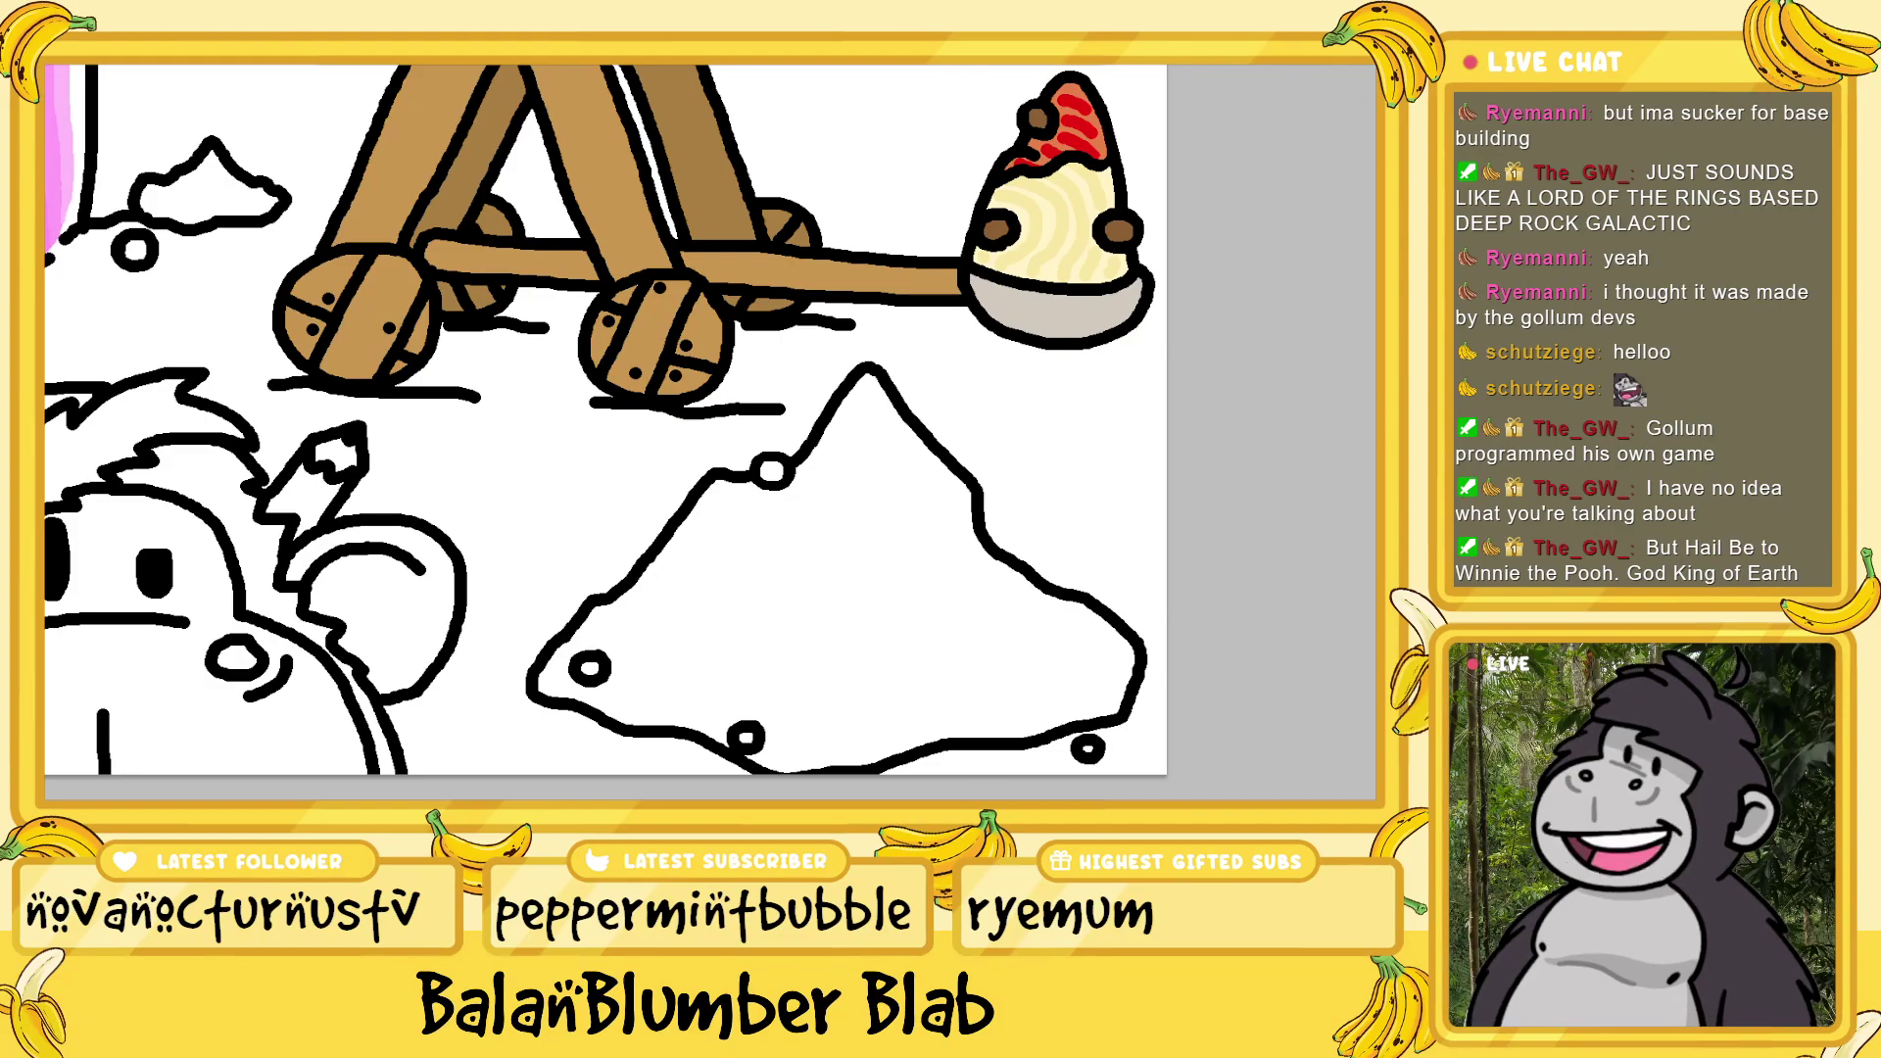
scroll(1082, 648, down, 2)
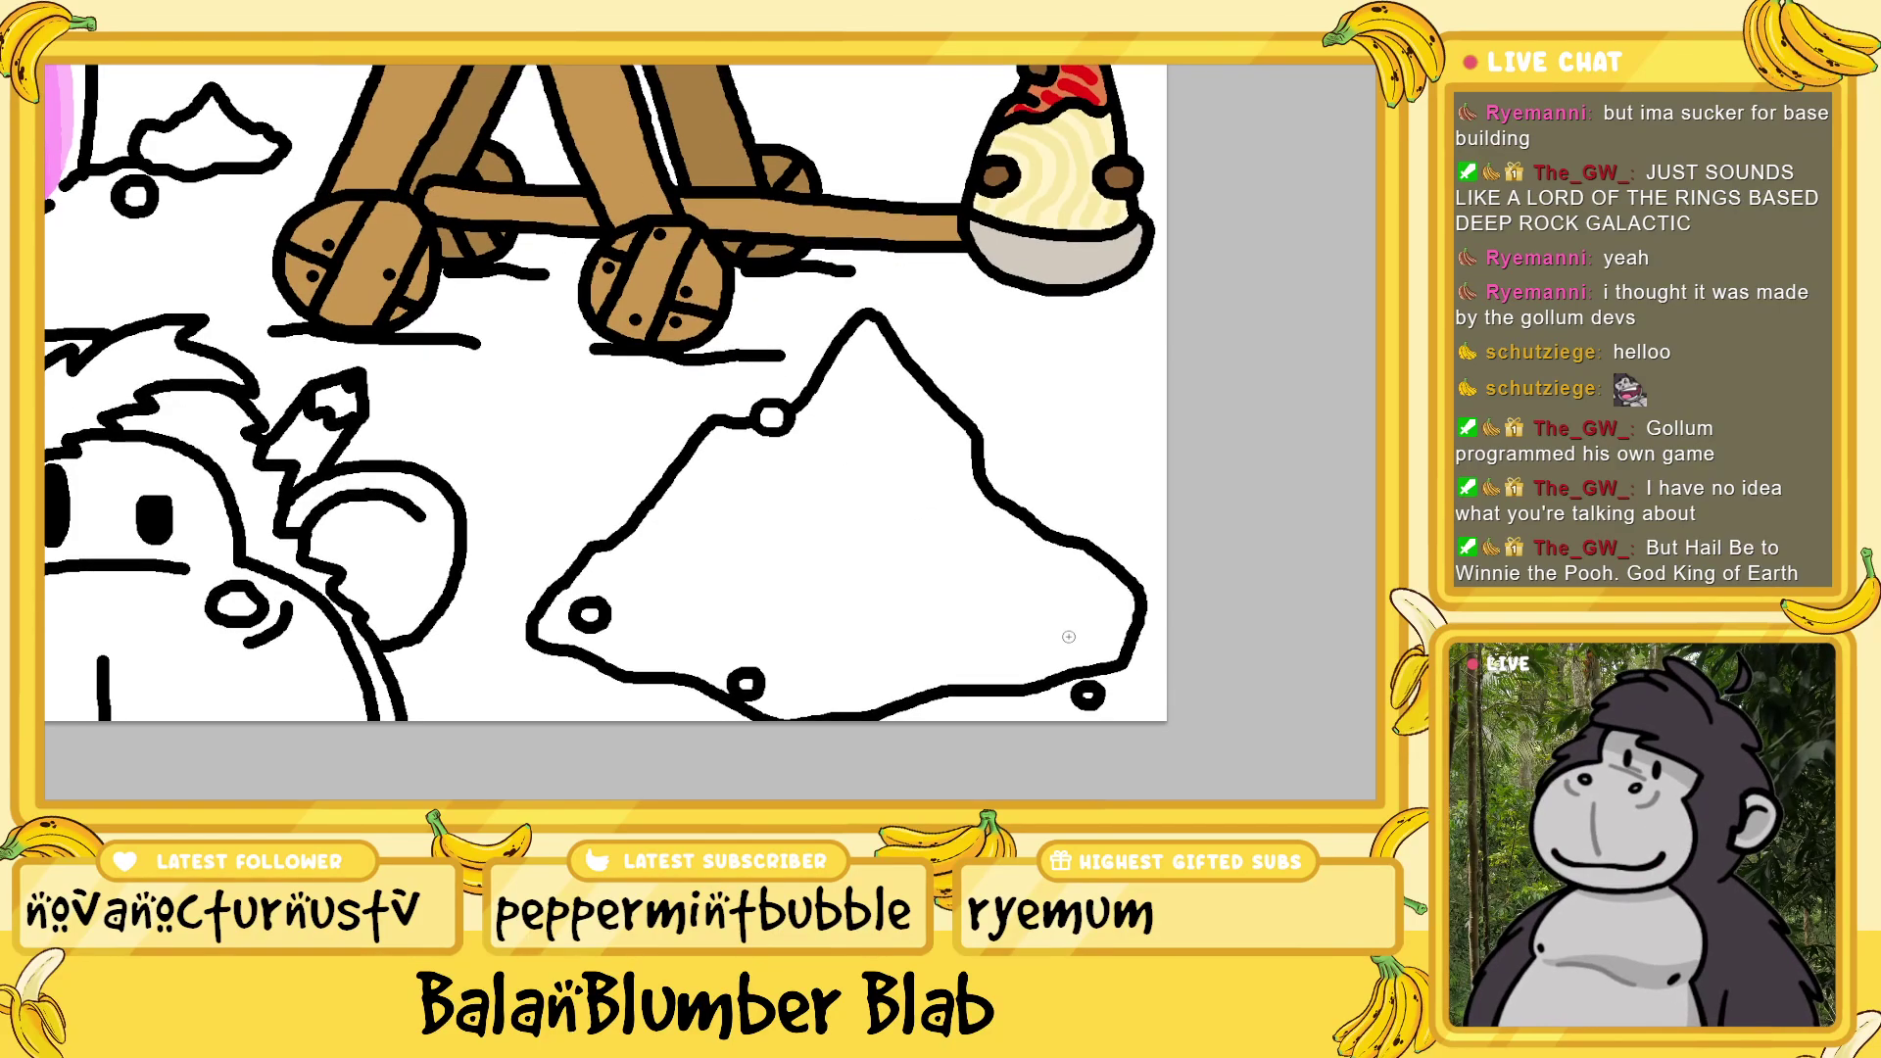
key(ctrl+plus)
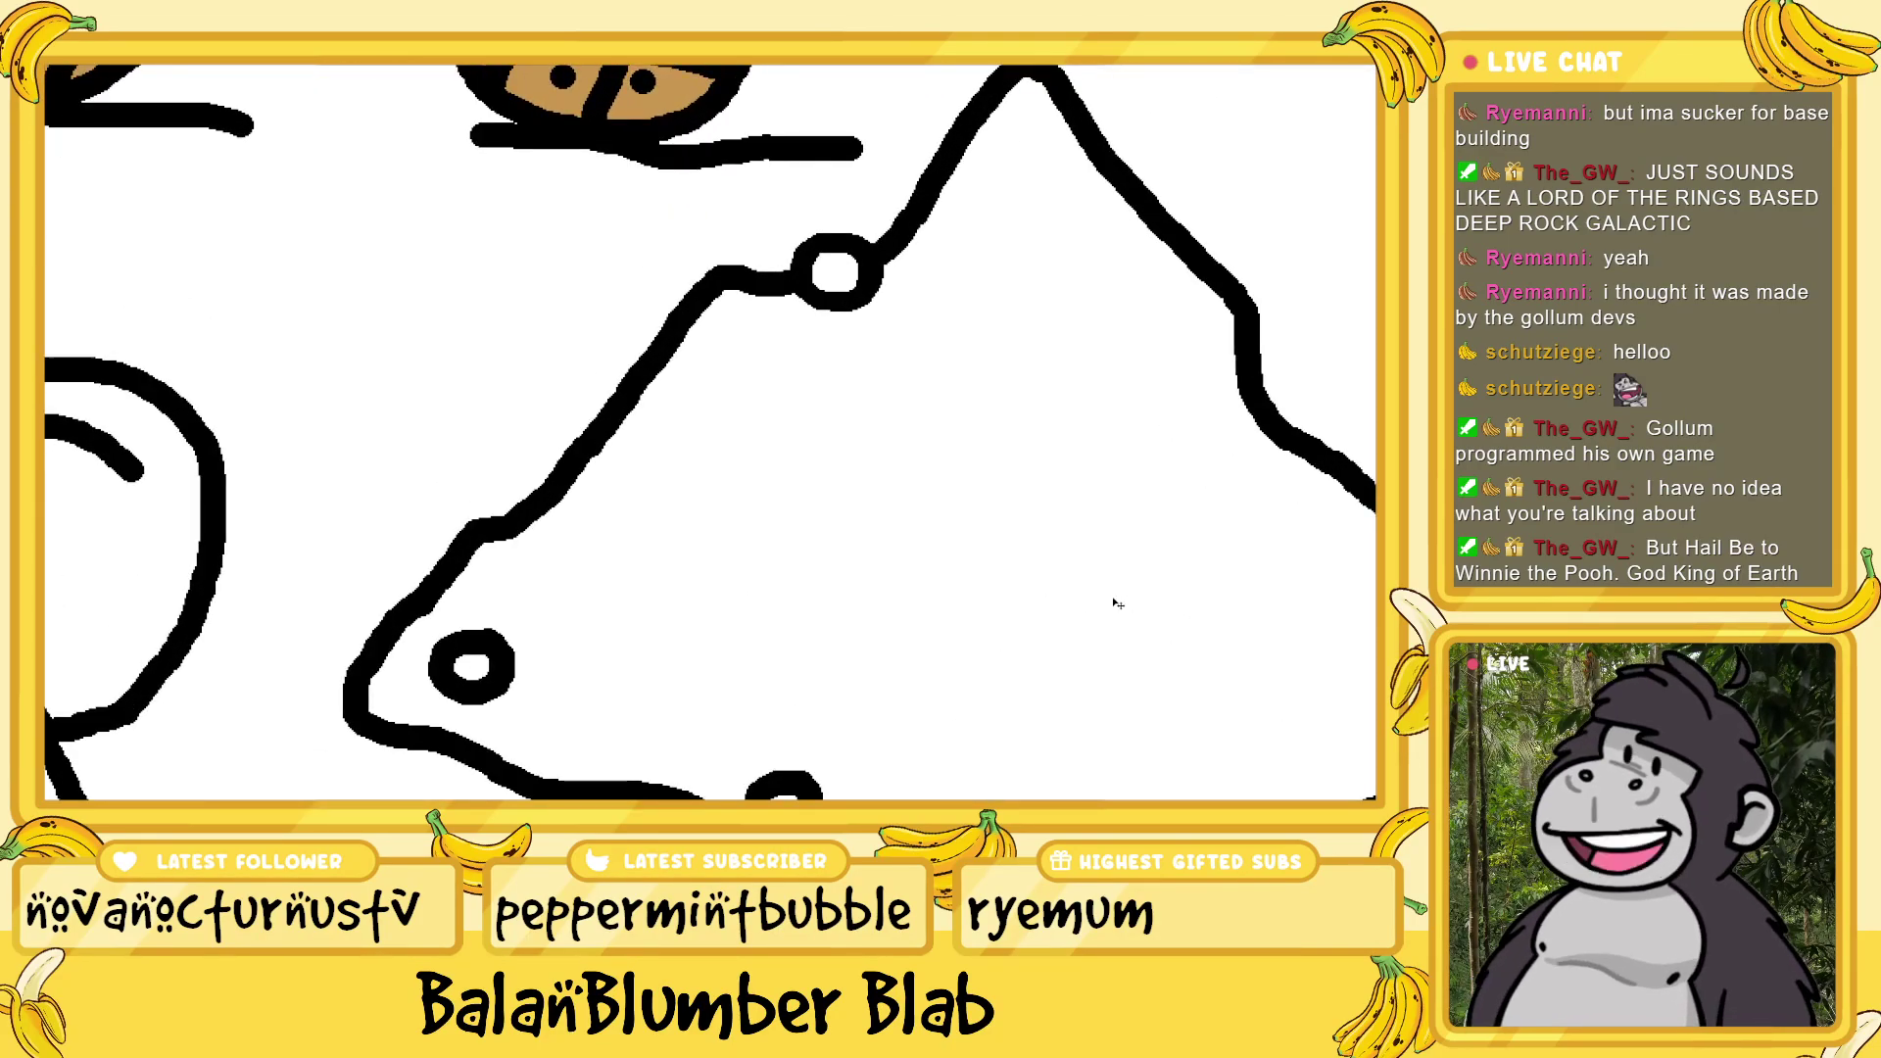
key(ctrl+minus)
mouse_move(954, 515)
mouse_down()
mouse_move(941, 541)
mouse_move(964, 537)
mouse_move(952, 511)
mouse_move(941, 531)
mouse_up()
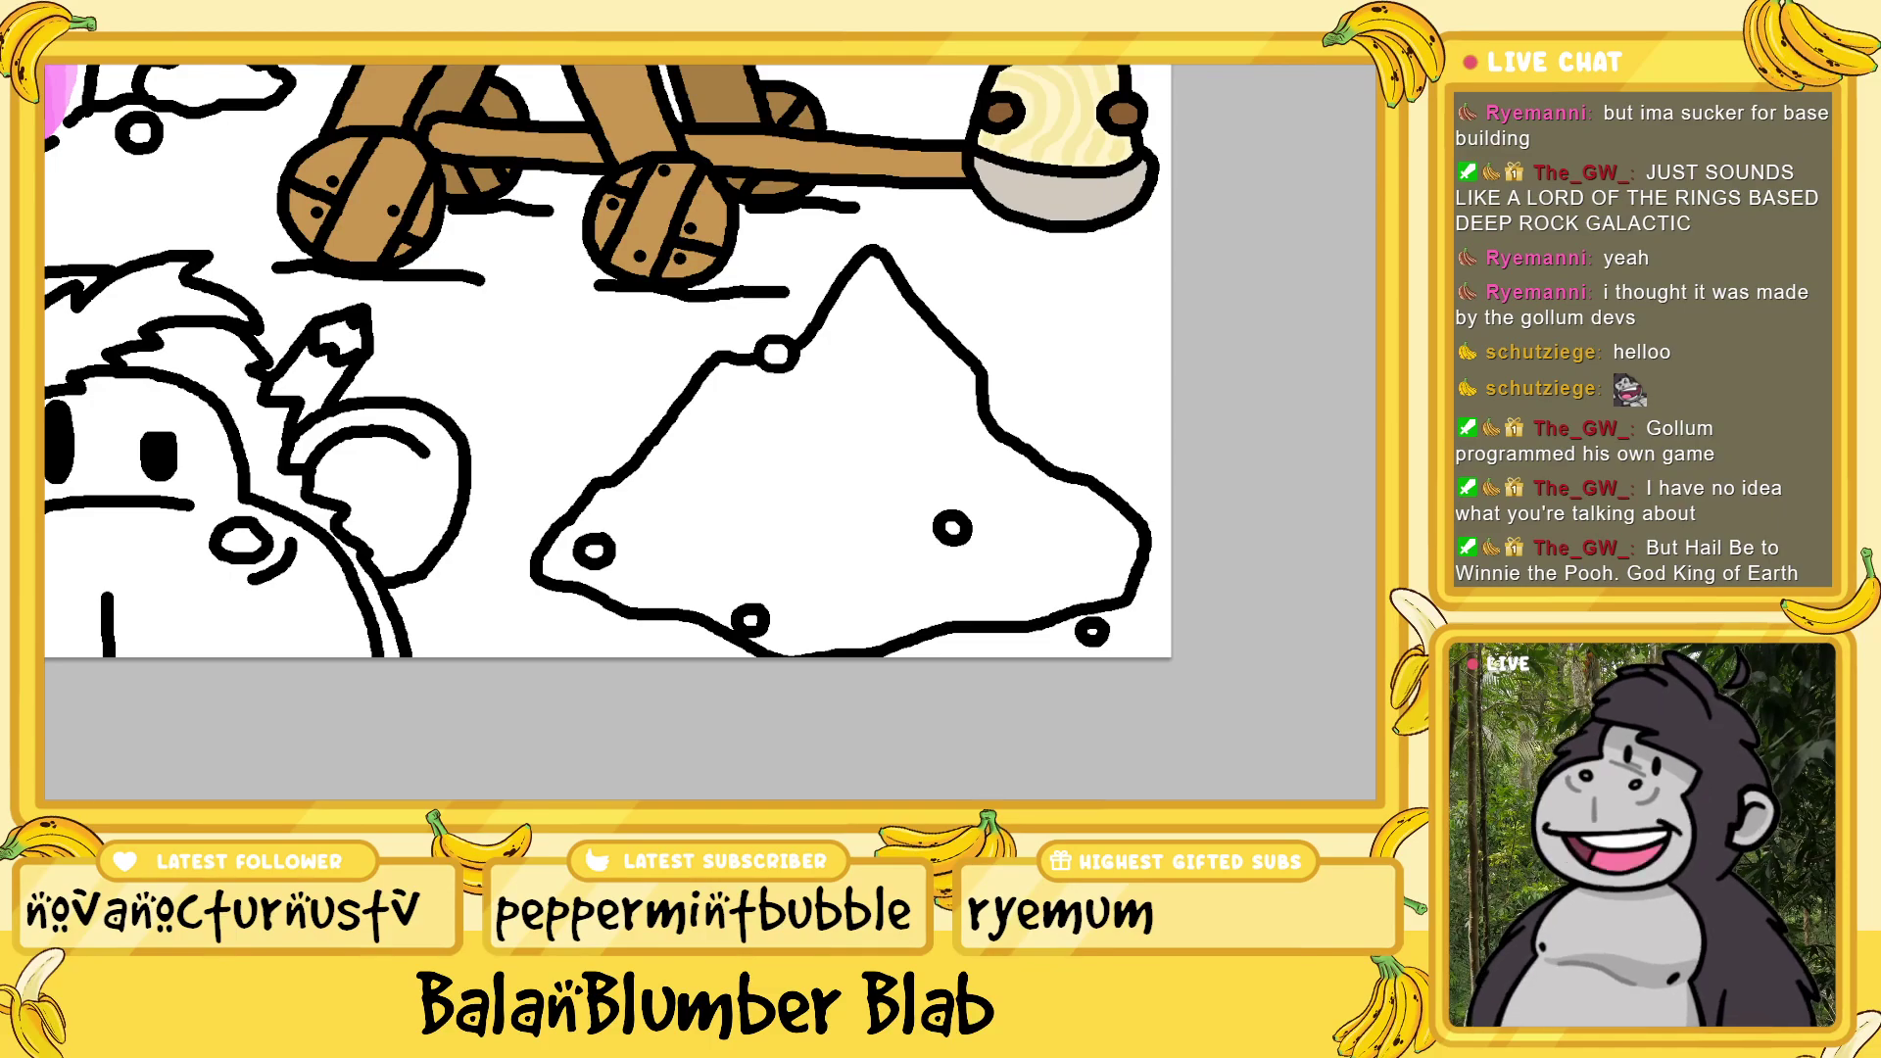
- Draw a wavy line across the mound from slope to slope below the peak, and a small circle on its right slope
scroll(864, 459, up, 2)
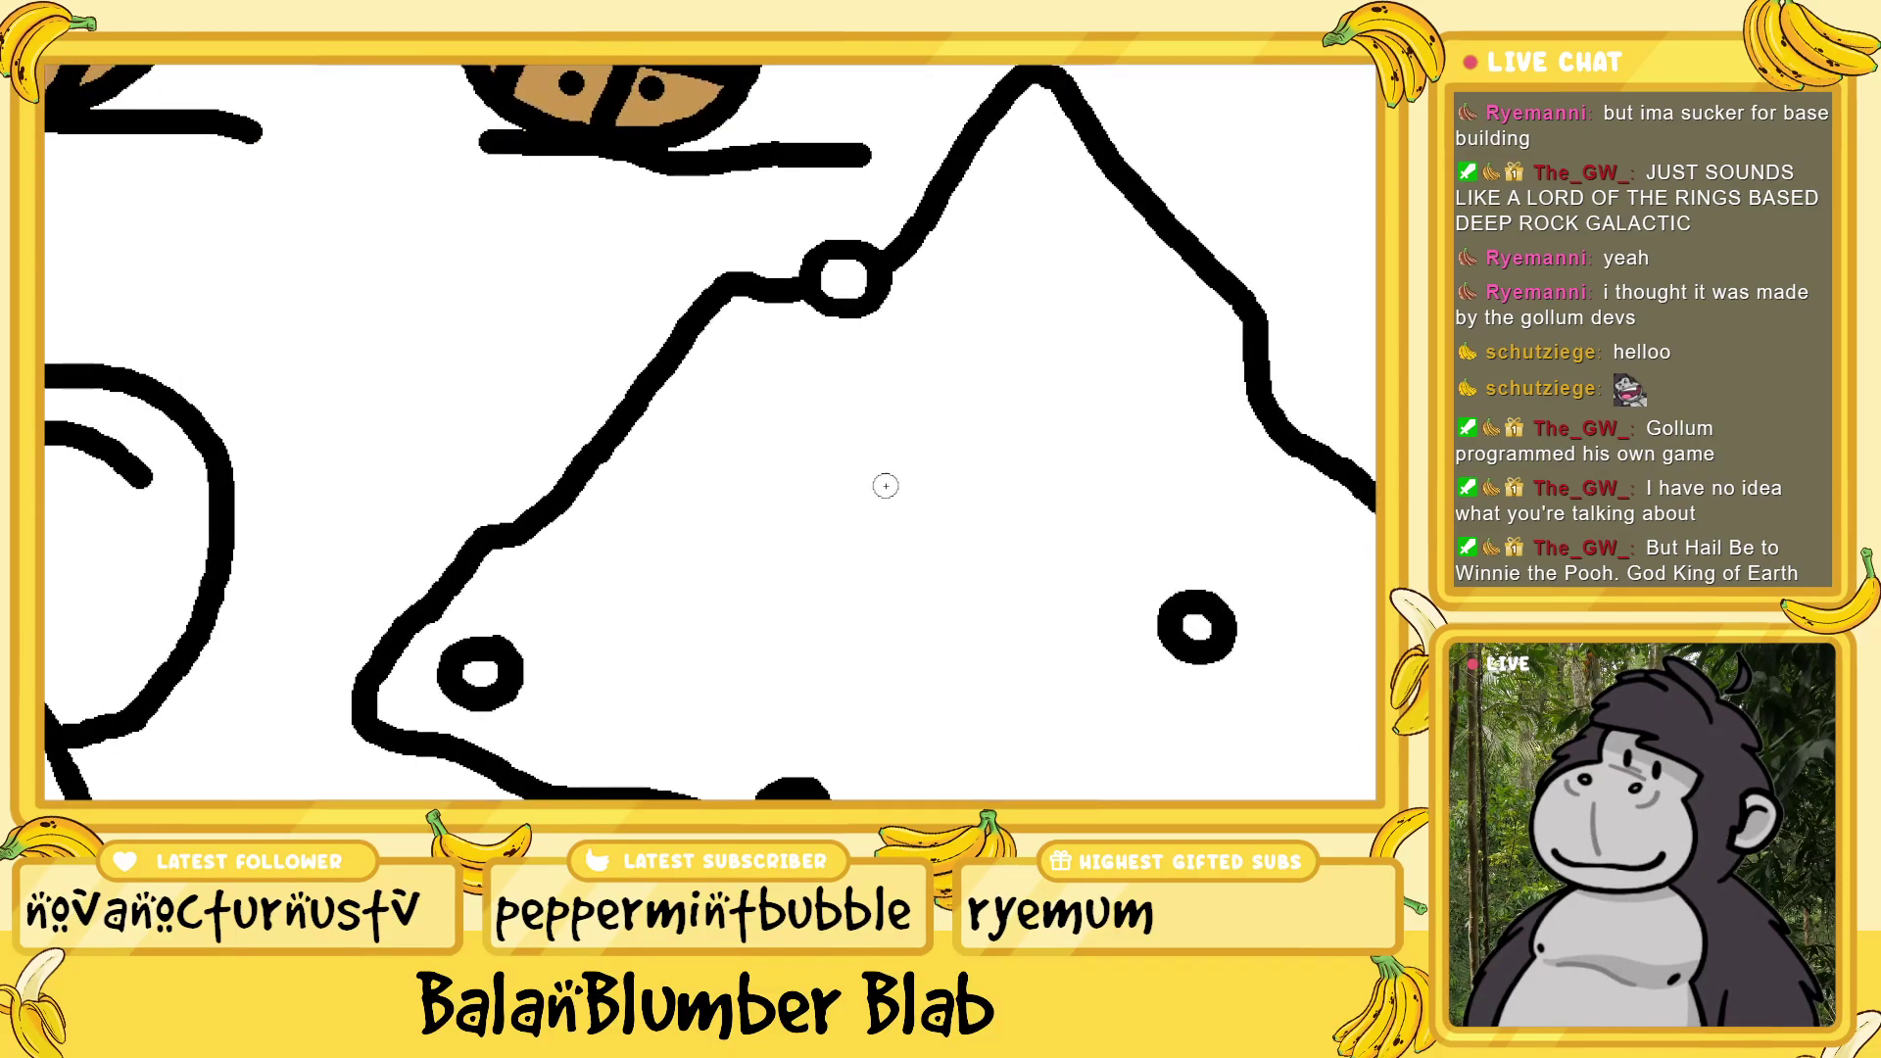
scroll(711, 432, right, 2)
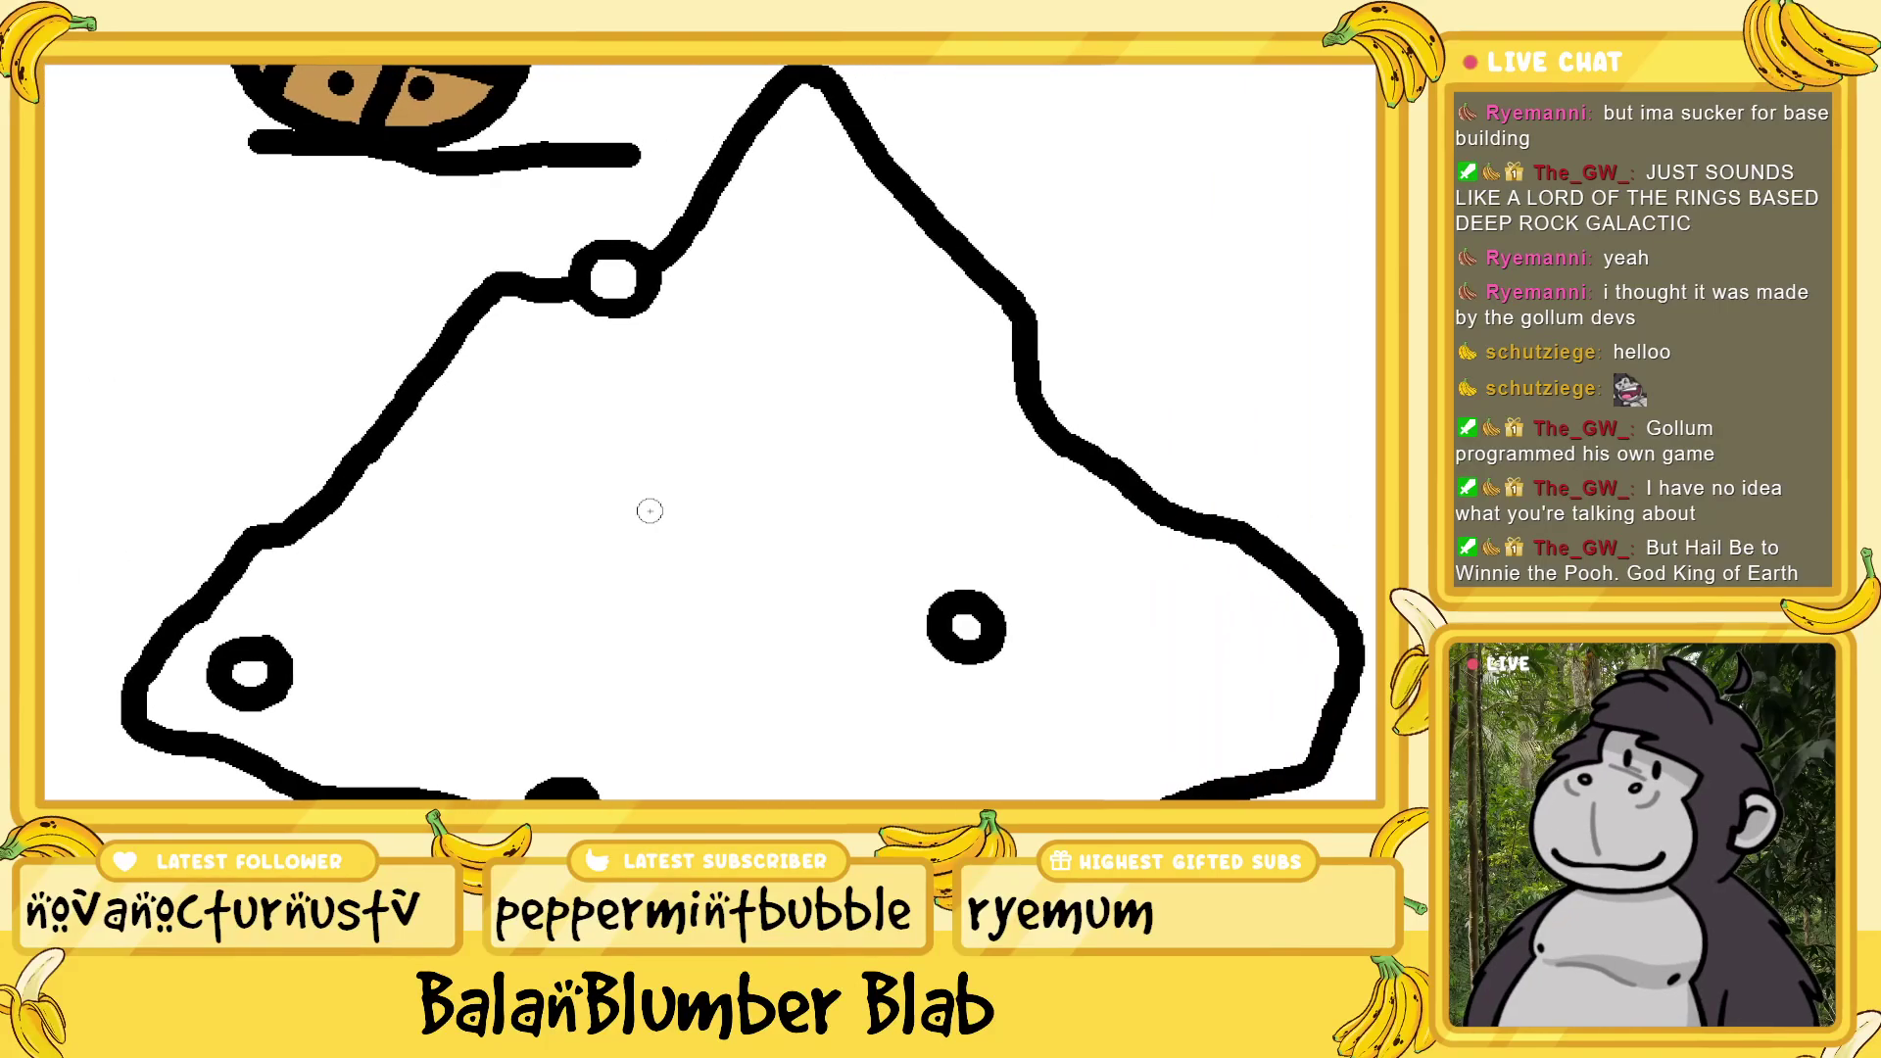
mouse_move(424, 388)
mouse_down()
mouse_move(427, 419)
mouse_move(525, 395)
mouse_move(616, 459)
mouse_move(1050, 447)
mouse_up()
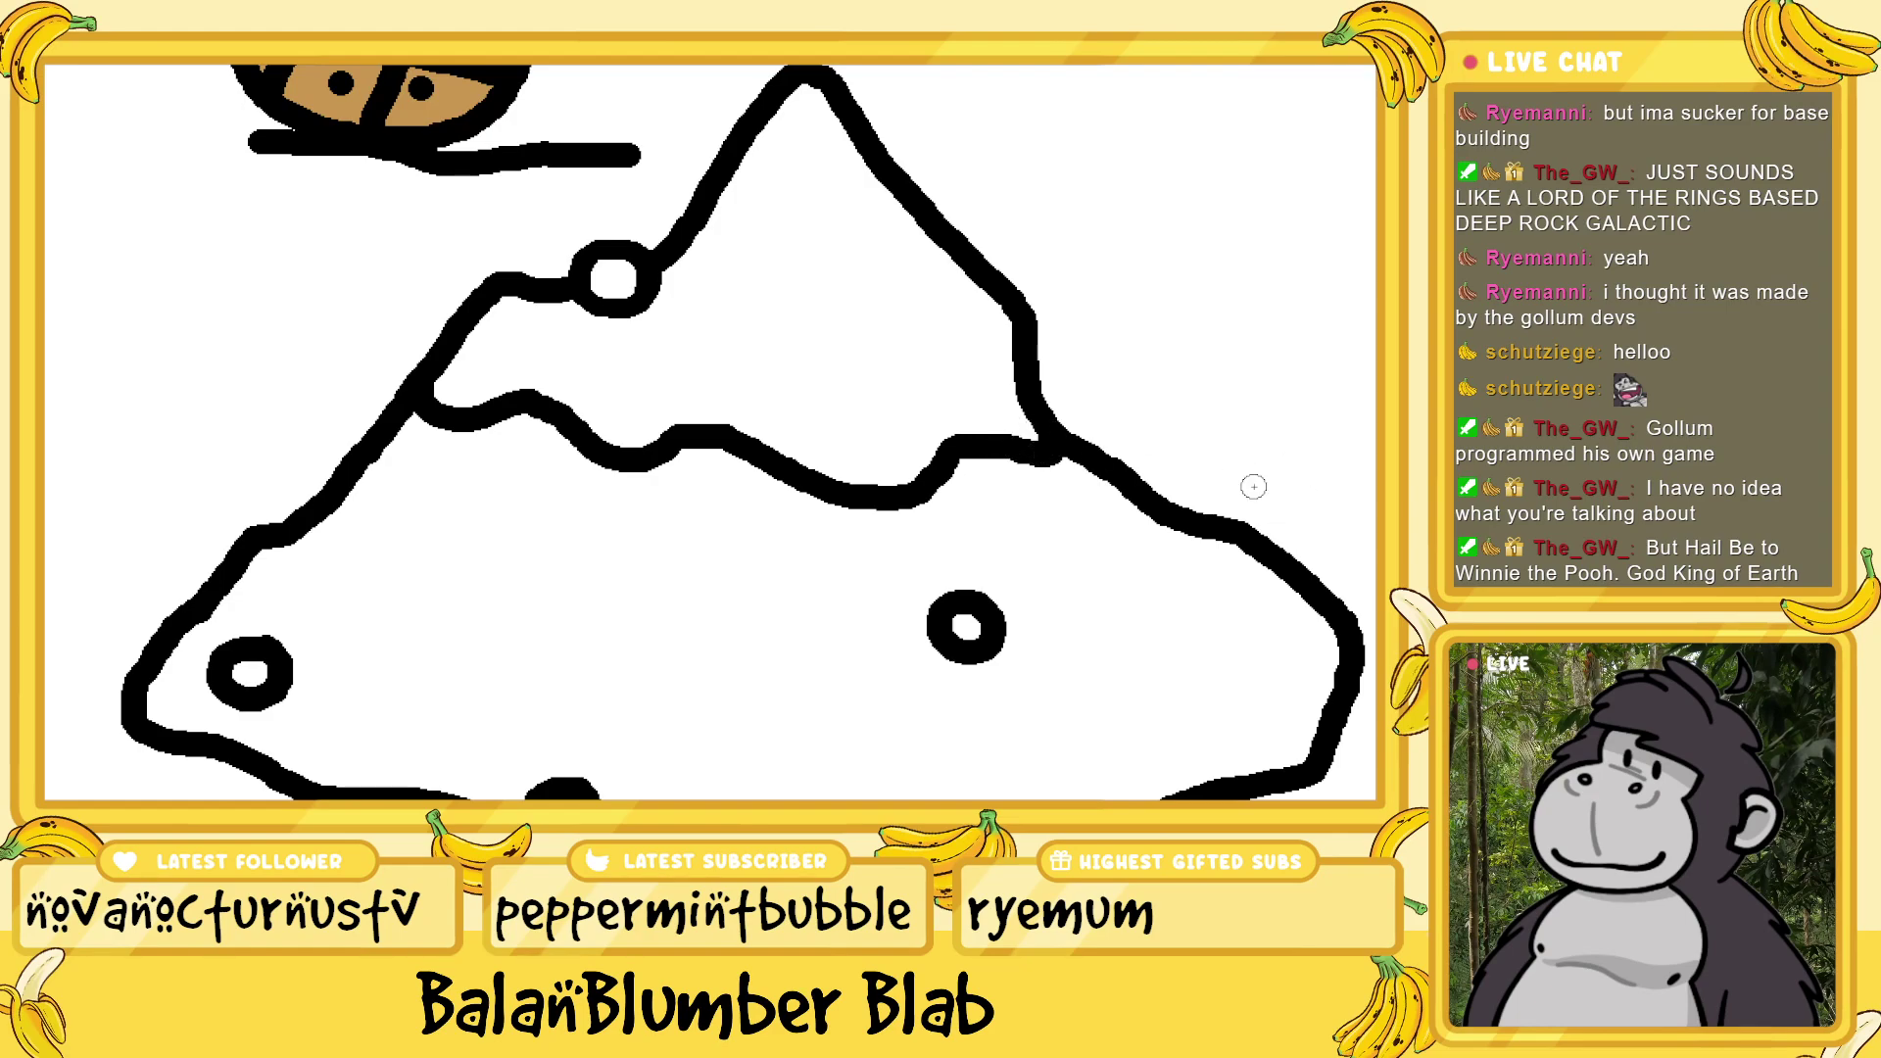
mouse_move(1164, 498)
mouse_down()
mouse_move(1192, 466)
mouse_move(1215, 478)
mouse_move(1227, 507)
mouse_move(1181, 525)
mouse_up()
scroll(1146, 553, down, 2)
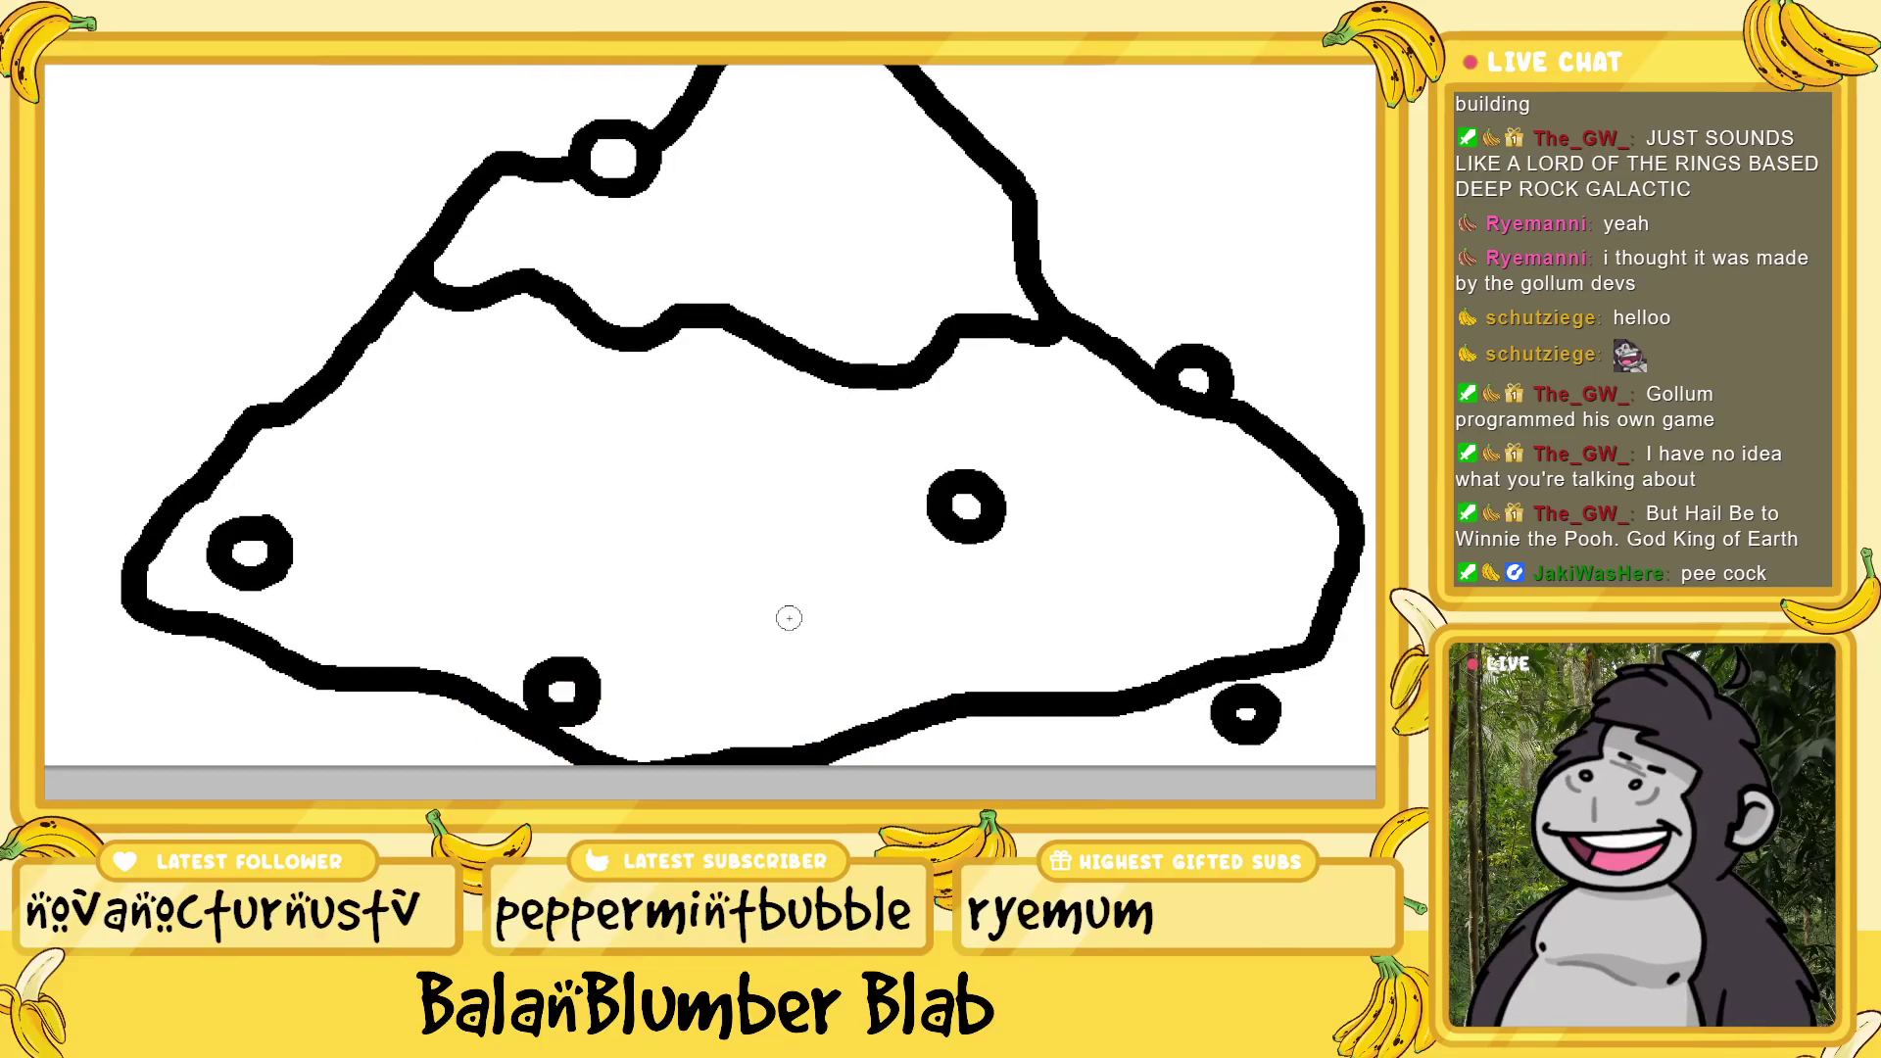
- Draw a small black circle on the ground just below the mound's left corner
mouse_move(196, 647)
mouse_down()
mouse_move(155, 668)
mouse_move(194, 701)
mouse_move(215, 662)
mouse_move(196, 644)
mouse_up()
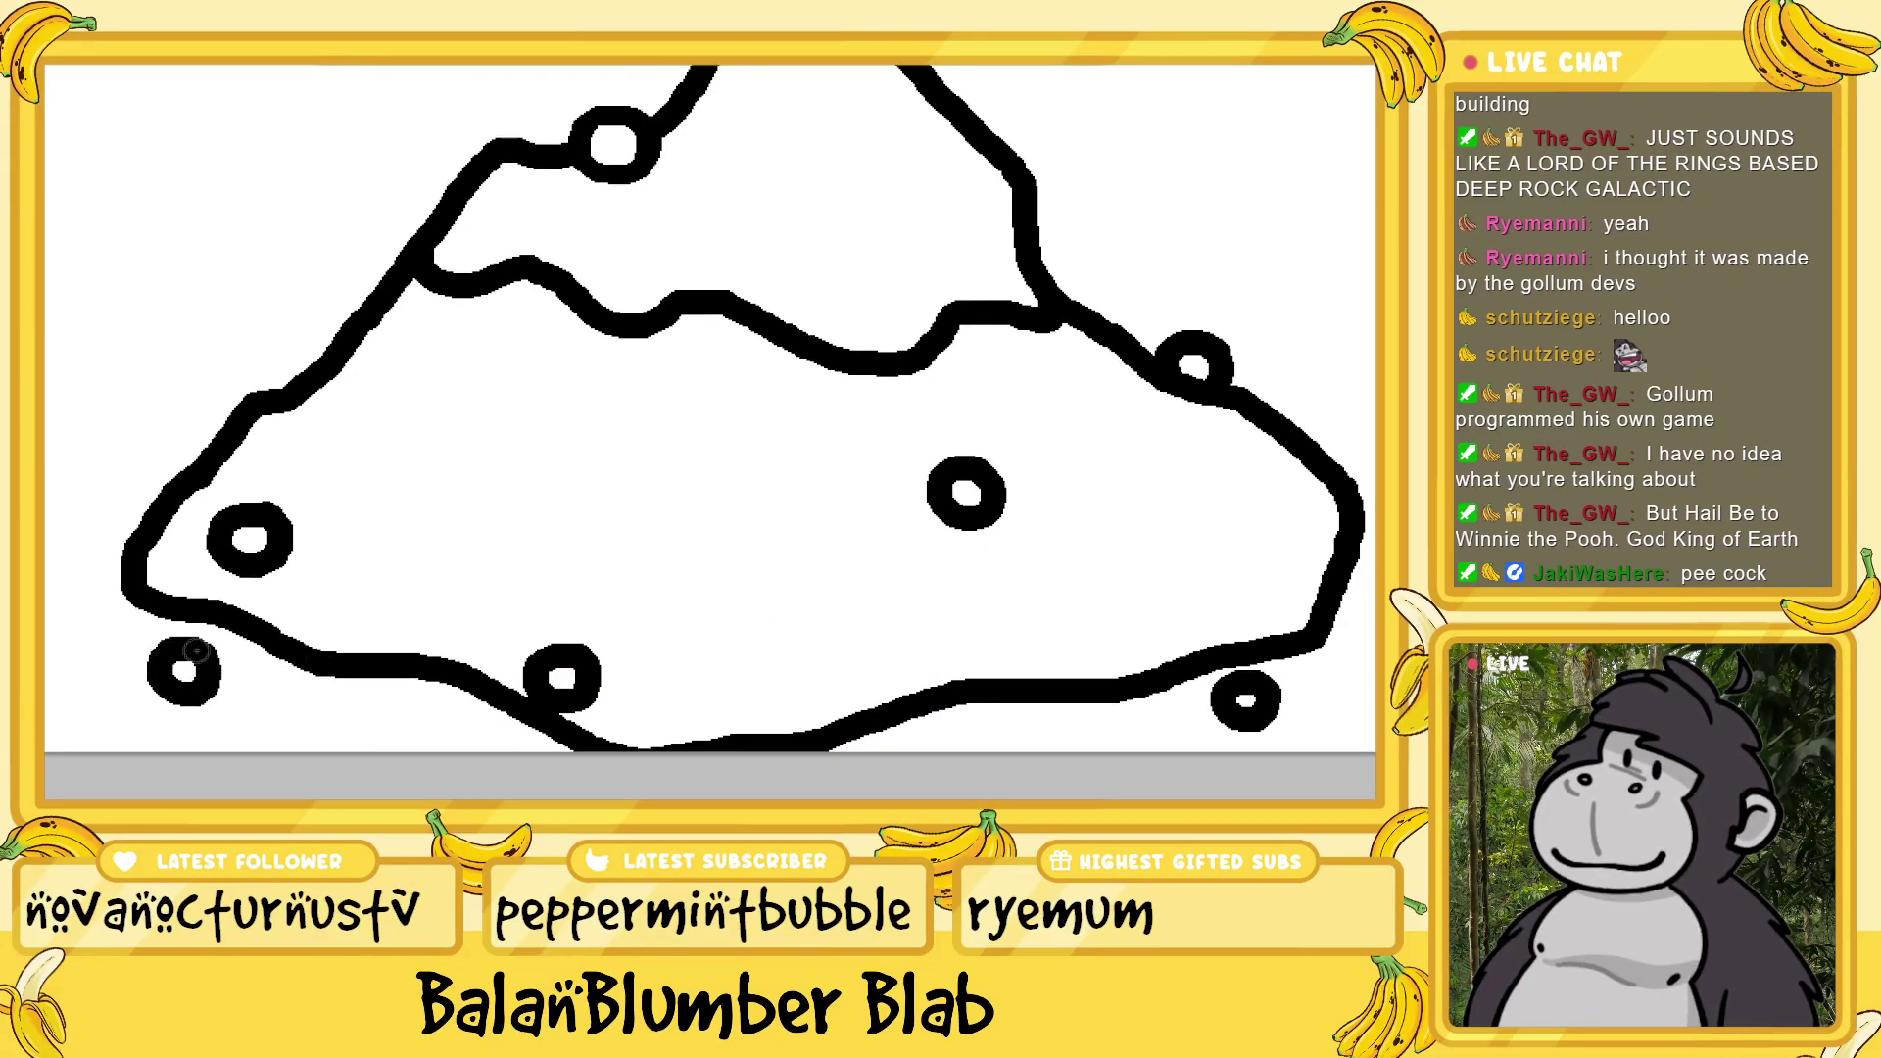
key(ctrl+0)
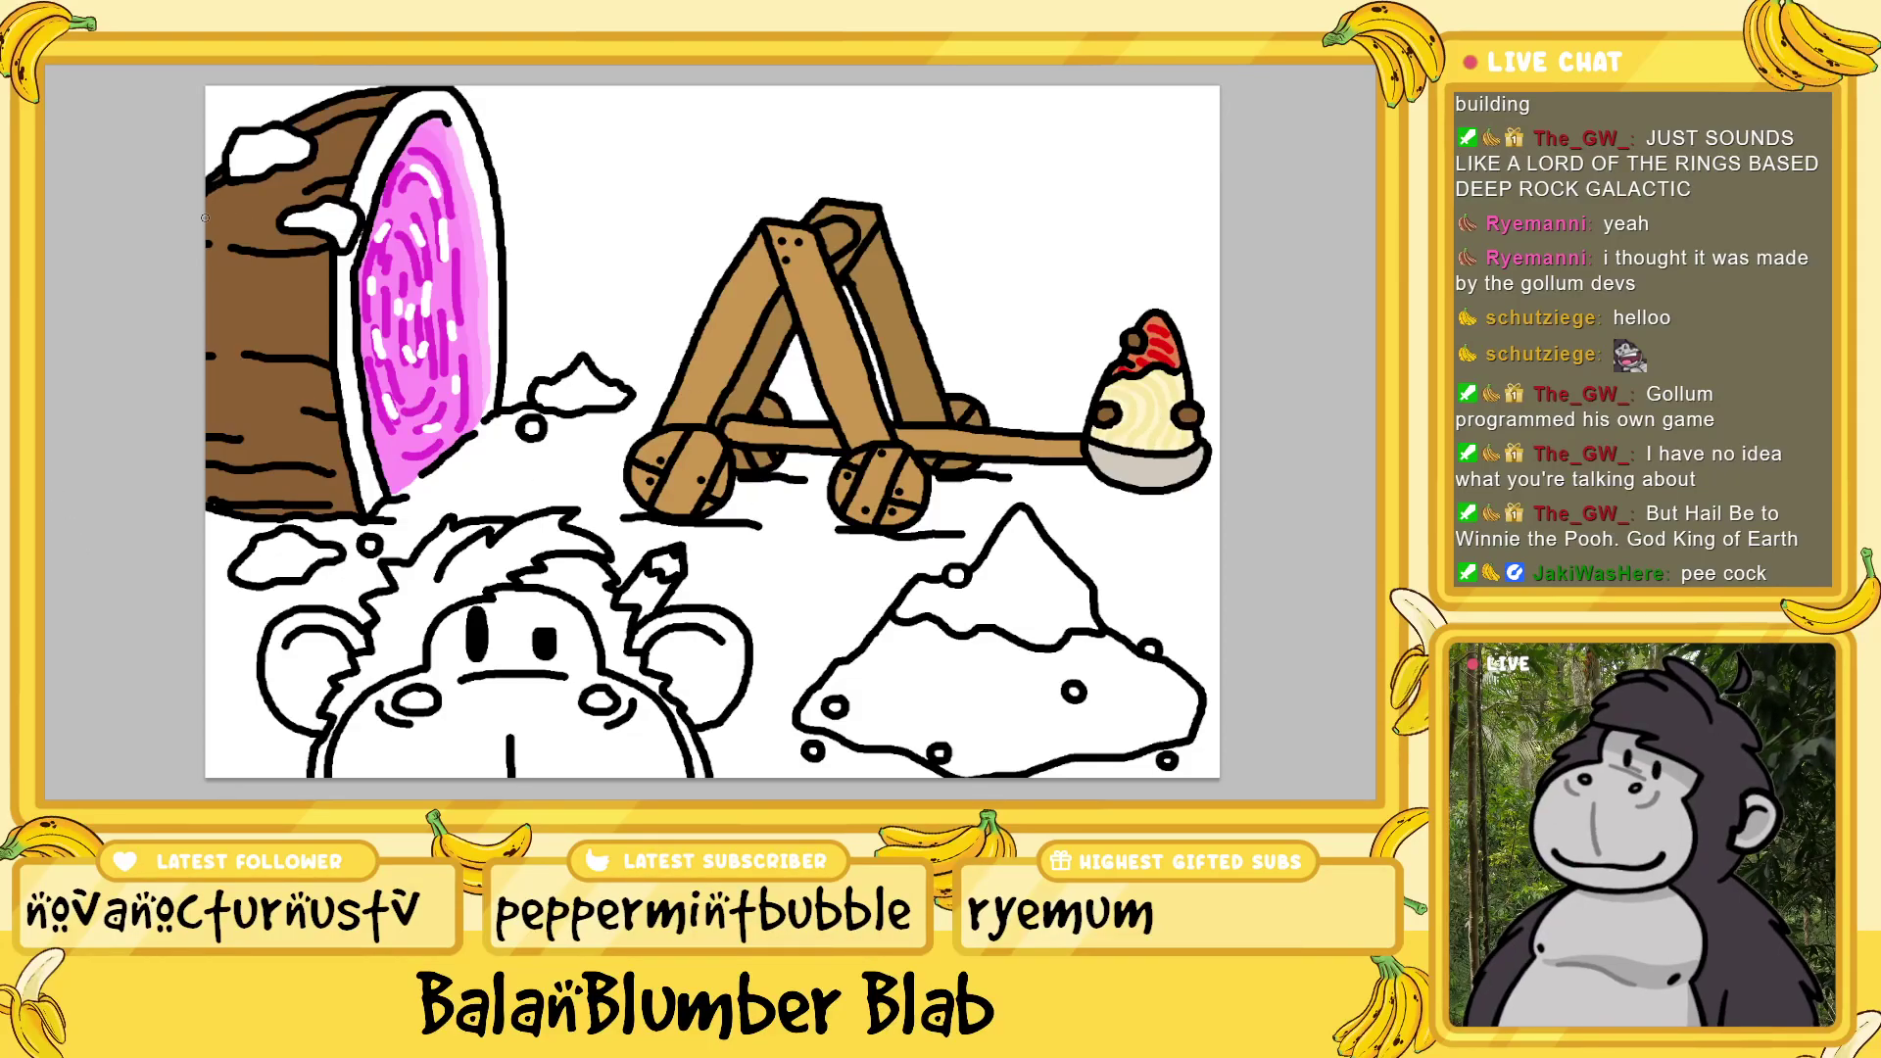
- Paint three pale yellow wavy stripes down the mound's left part, two passing right of the small circle and a shorter one ending above it
key(ctrl+plus)
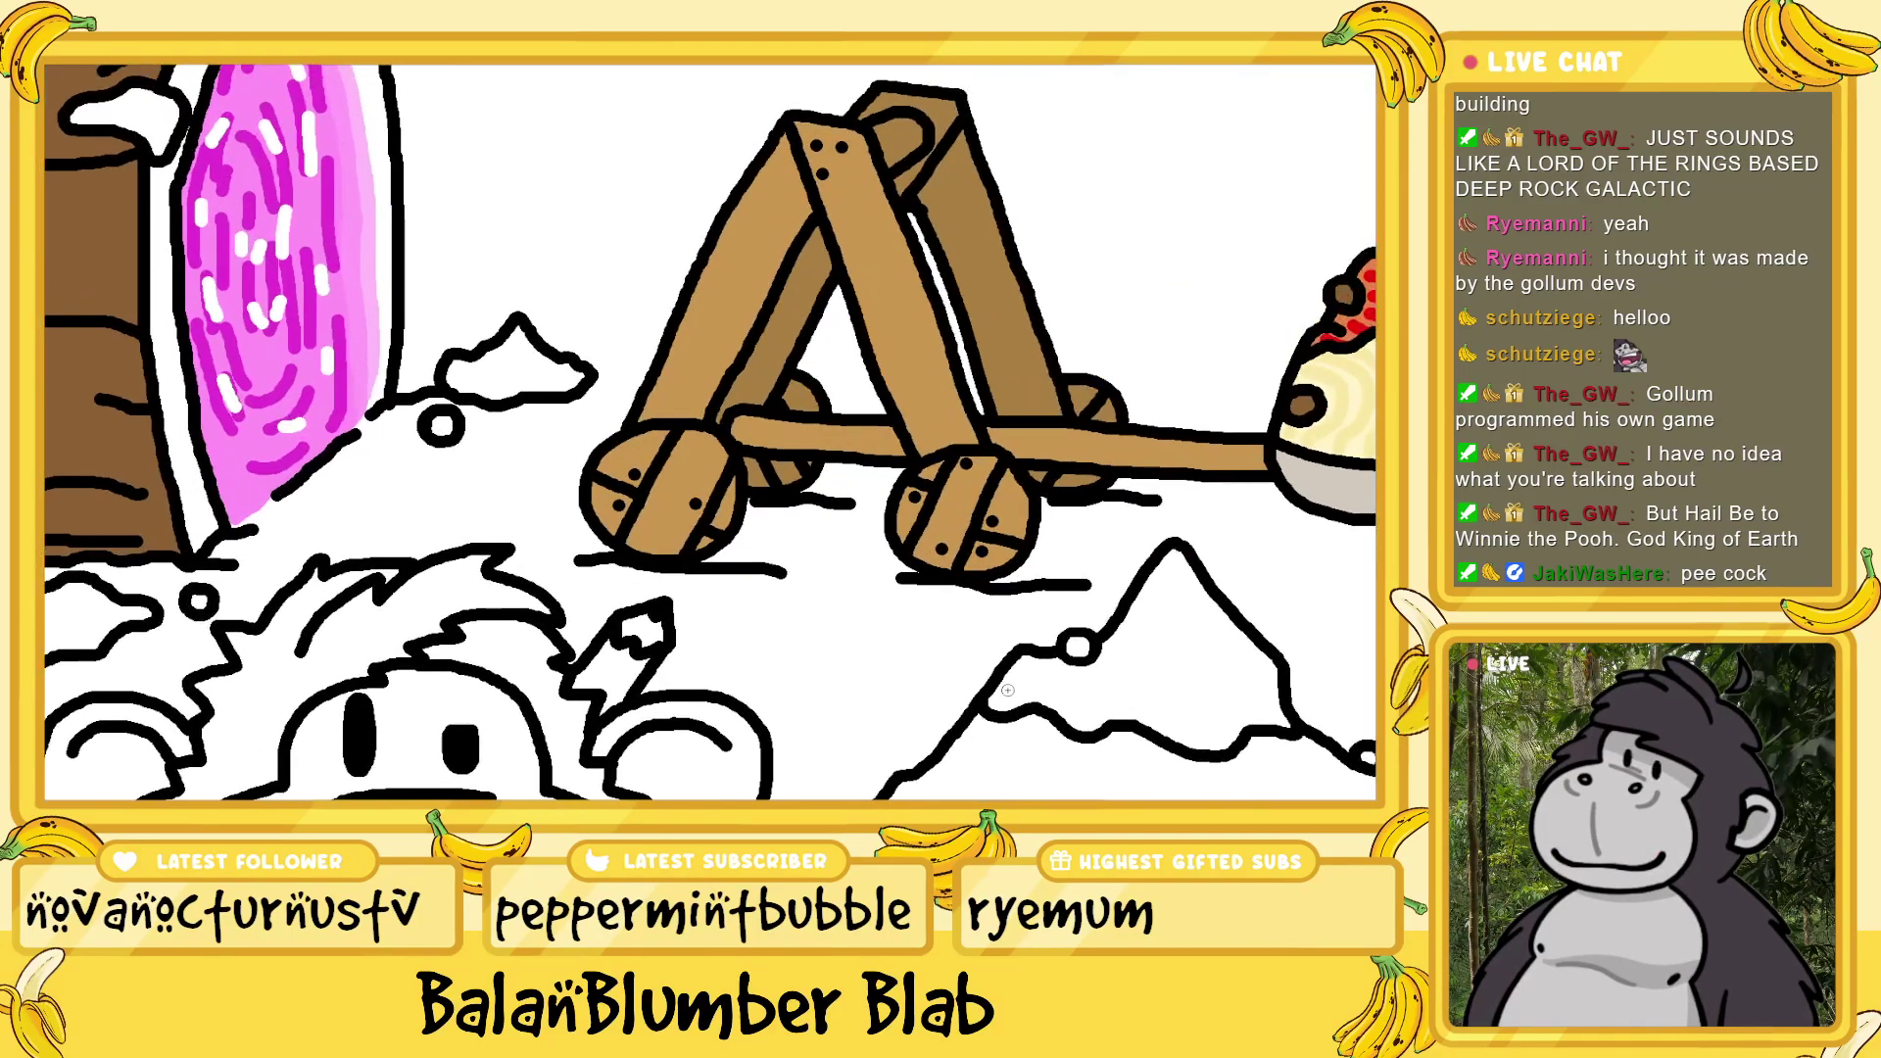
key(ctrl+plus)
key(ctrl+plus)
key(ctrl+plus)
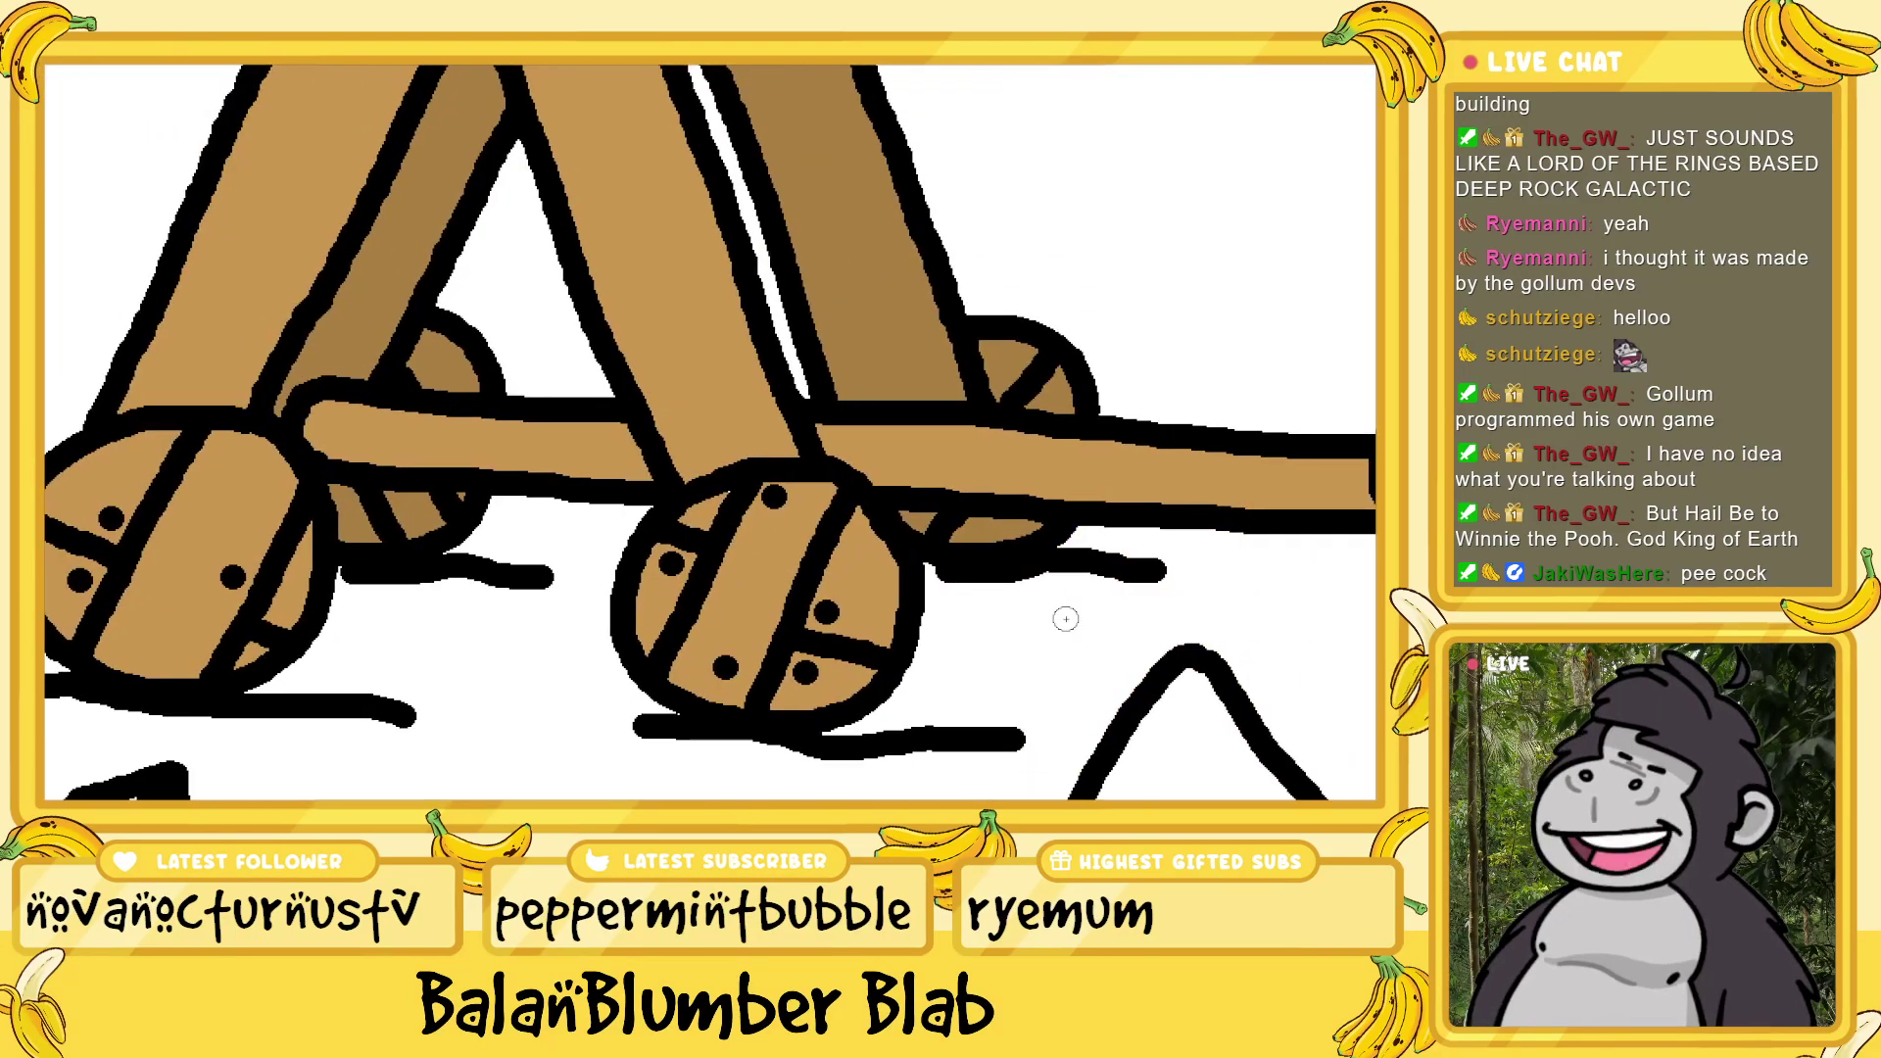
scroll(1065, 634, down, 10)
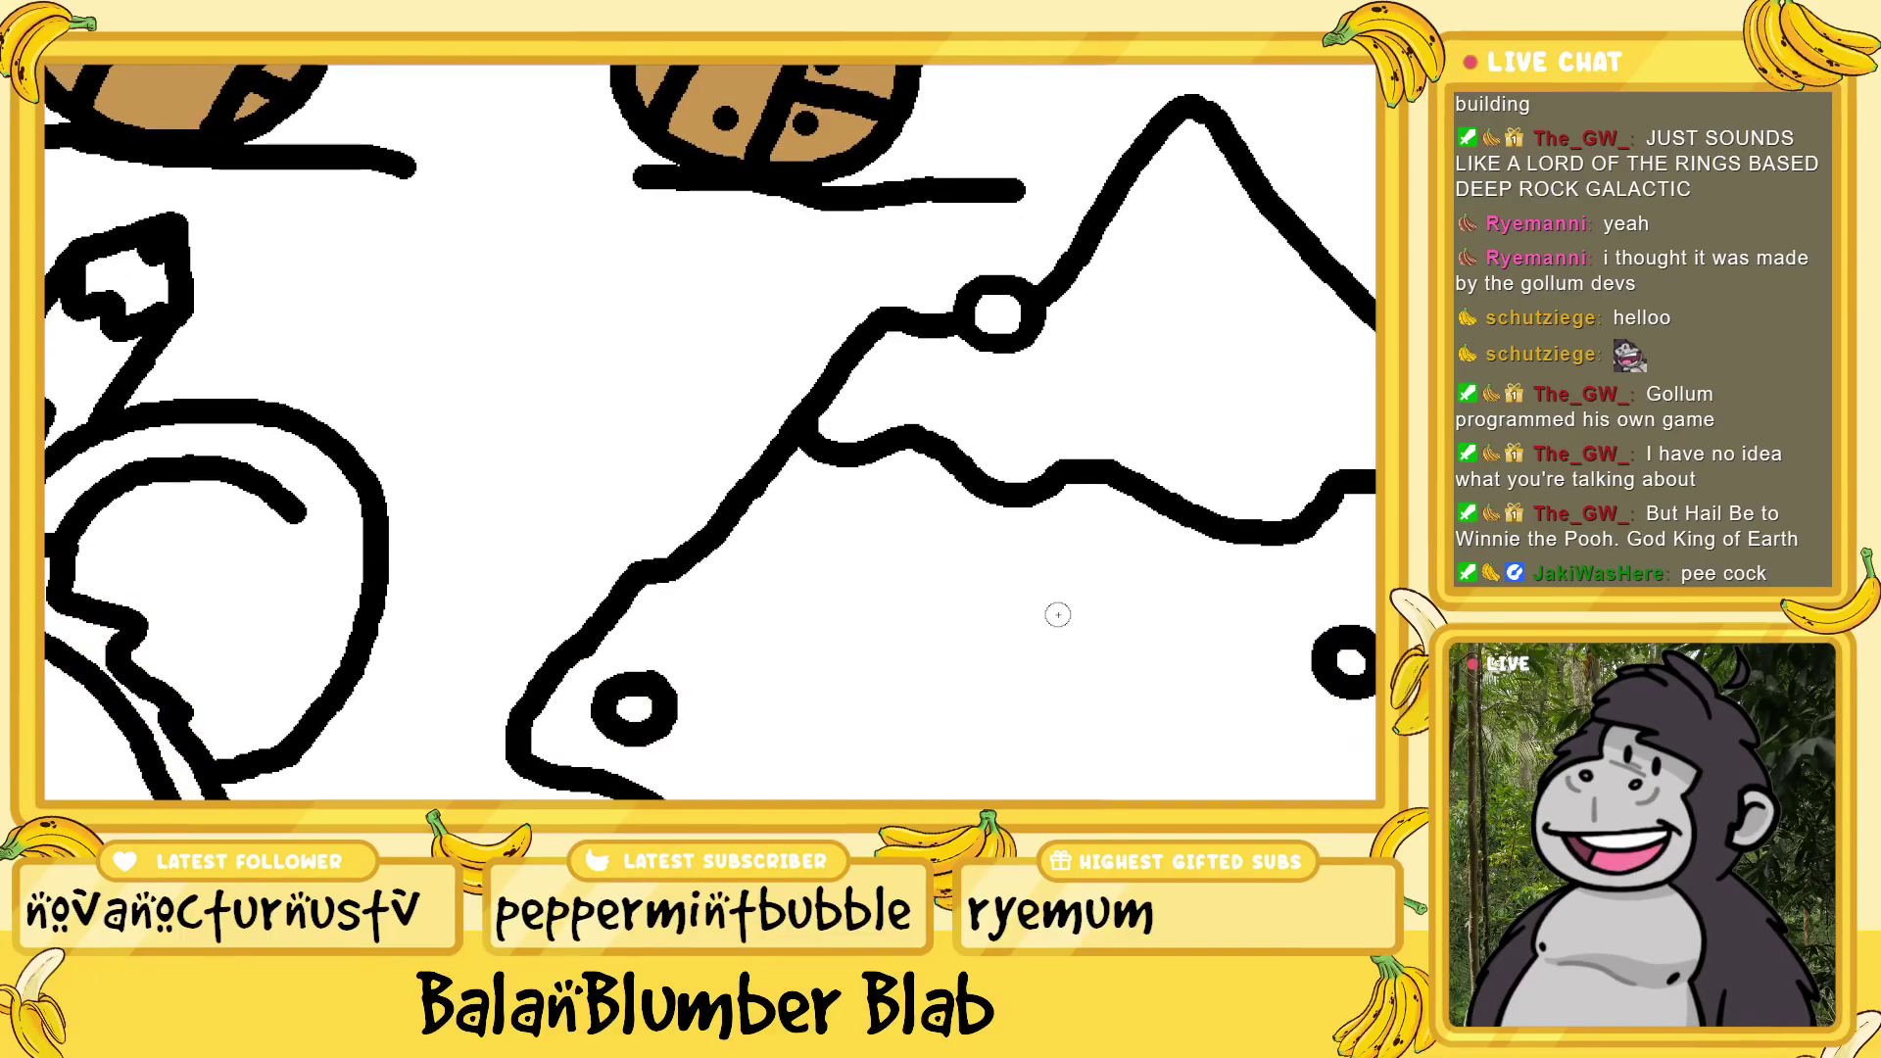
scroll(1058, 614, down, 1)
scroll(1058, 614, down, 1)
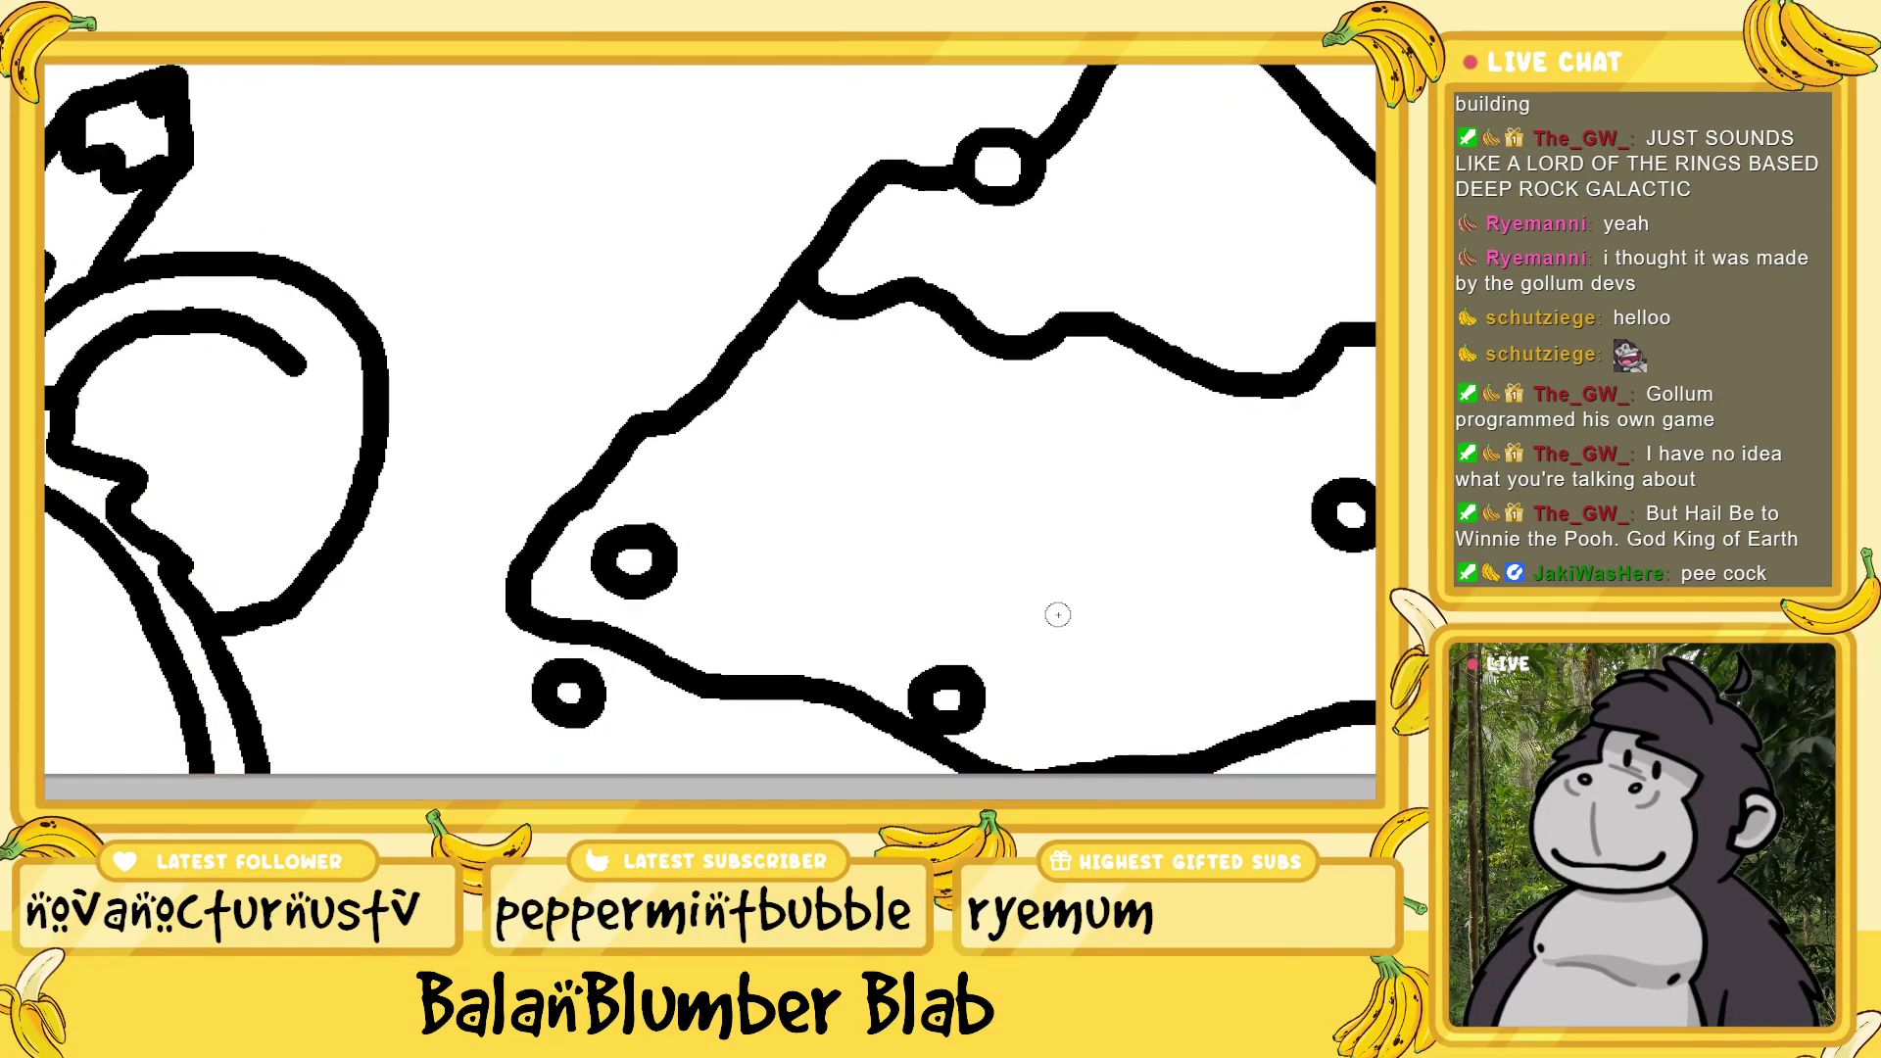
scroll(1025, 685, right, 1)
scroll(712, 420, right, 3)
scroll(711, 419, left, 1)
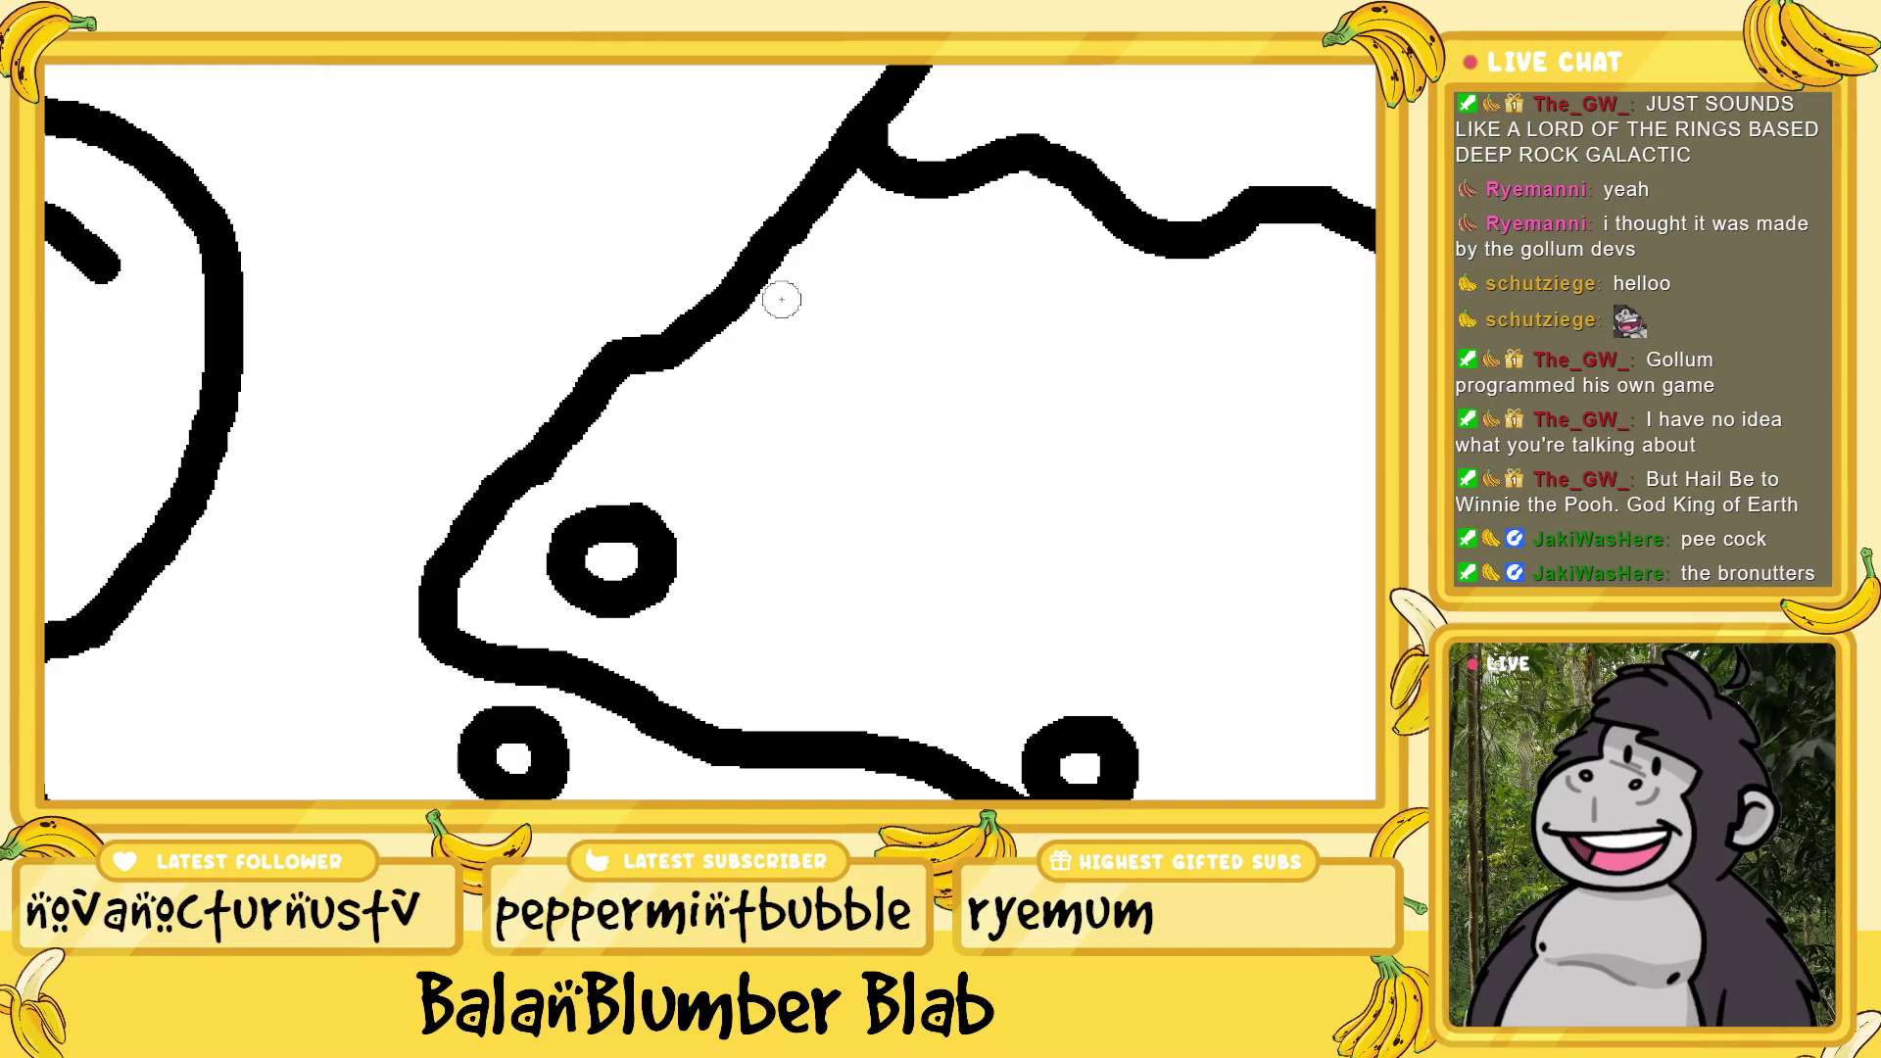
mouse_move(782, 300)
mouse_down()
mouse_move(796, 426)
mouse_move(699, 493)
mouse_move(701, 597)
mouse_move(649, 669)
mouse_up()
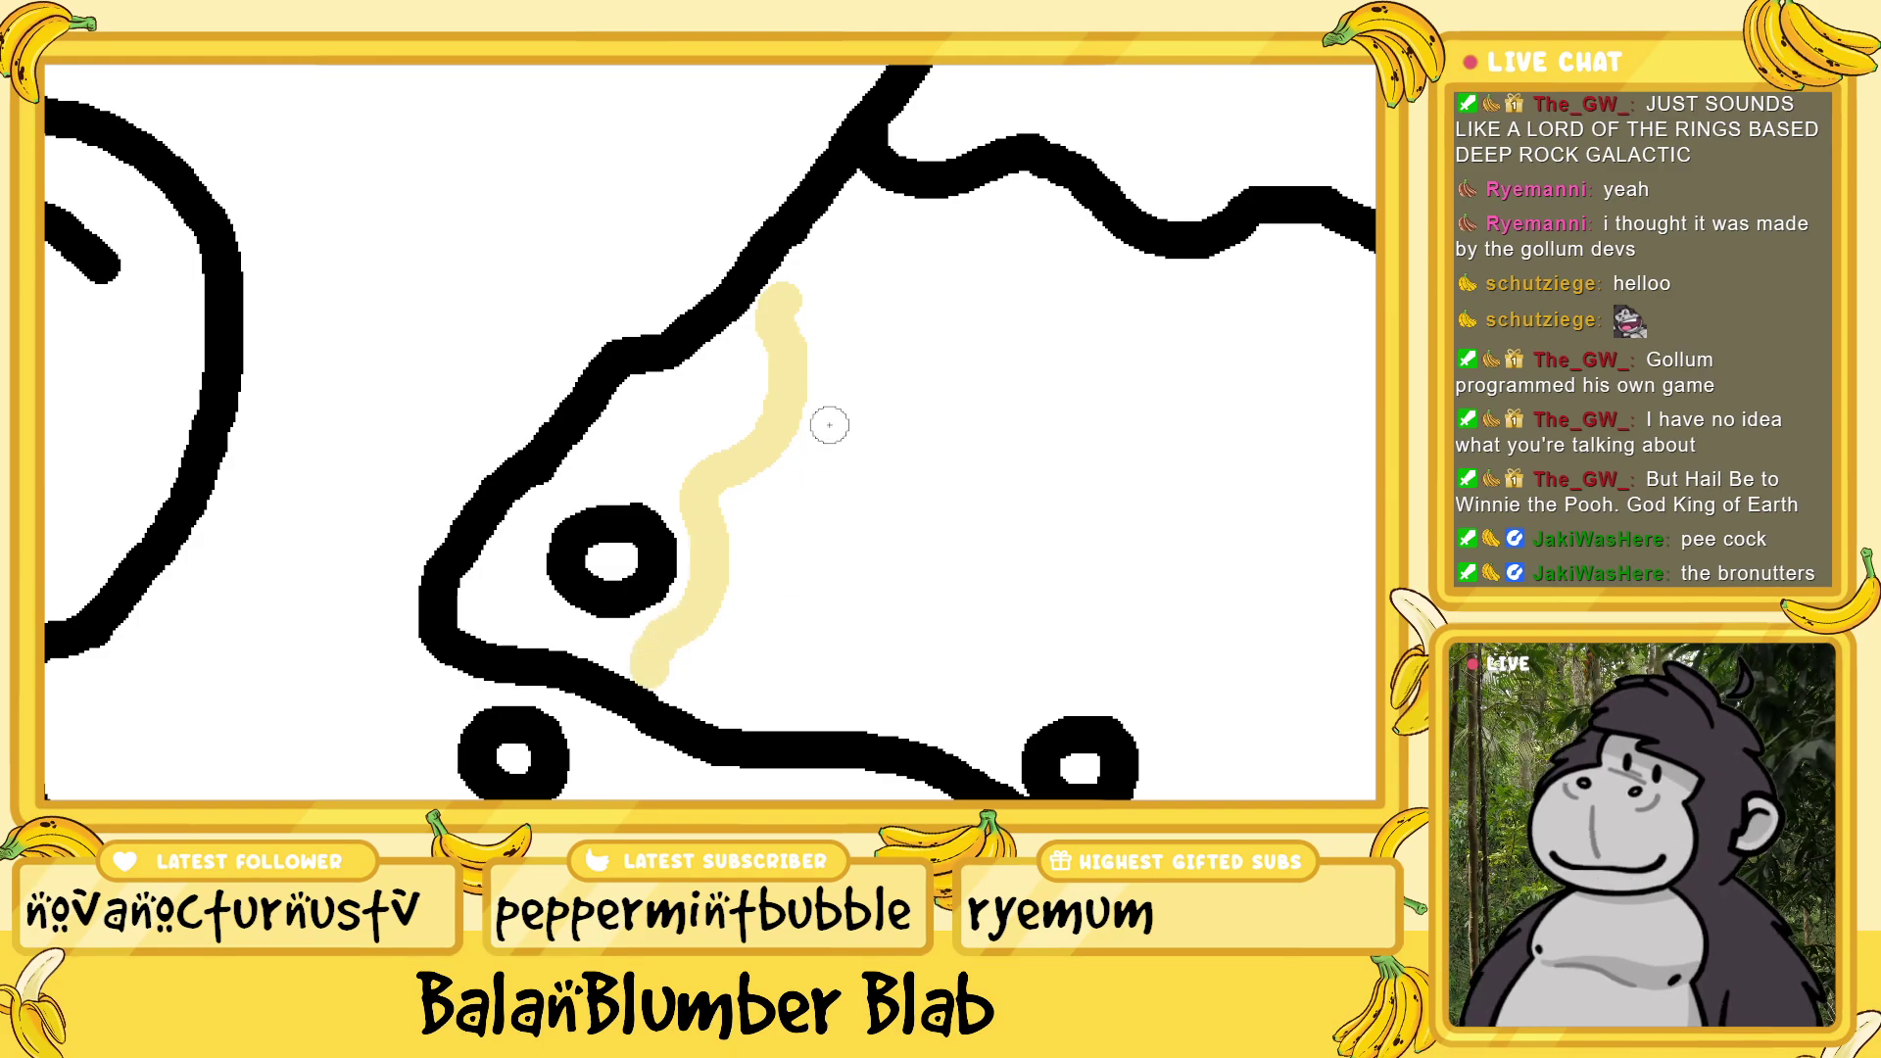
mouse_move(821, 257)
mouse_down()
mouse_move(838, 422)
mouse_move(770, 527)
mouse_move(776, 600)
mouse_move(719, 656)
mouse_move(727, 715)
mouse_up()
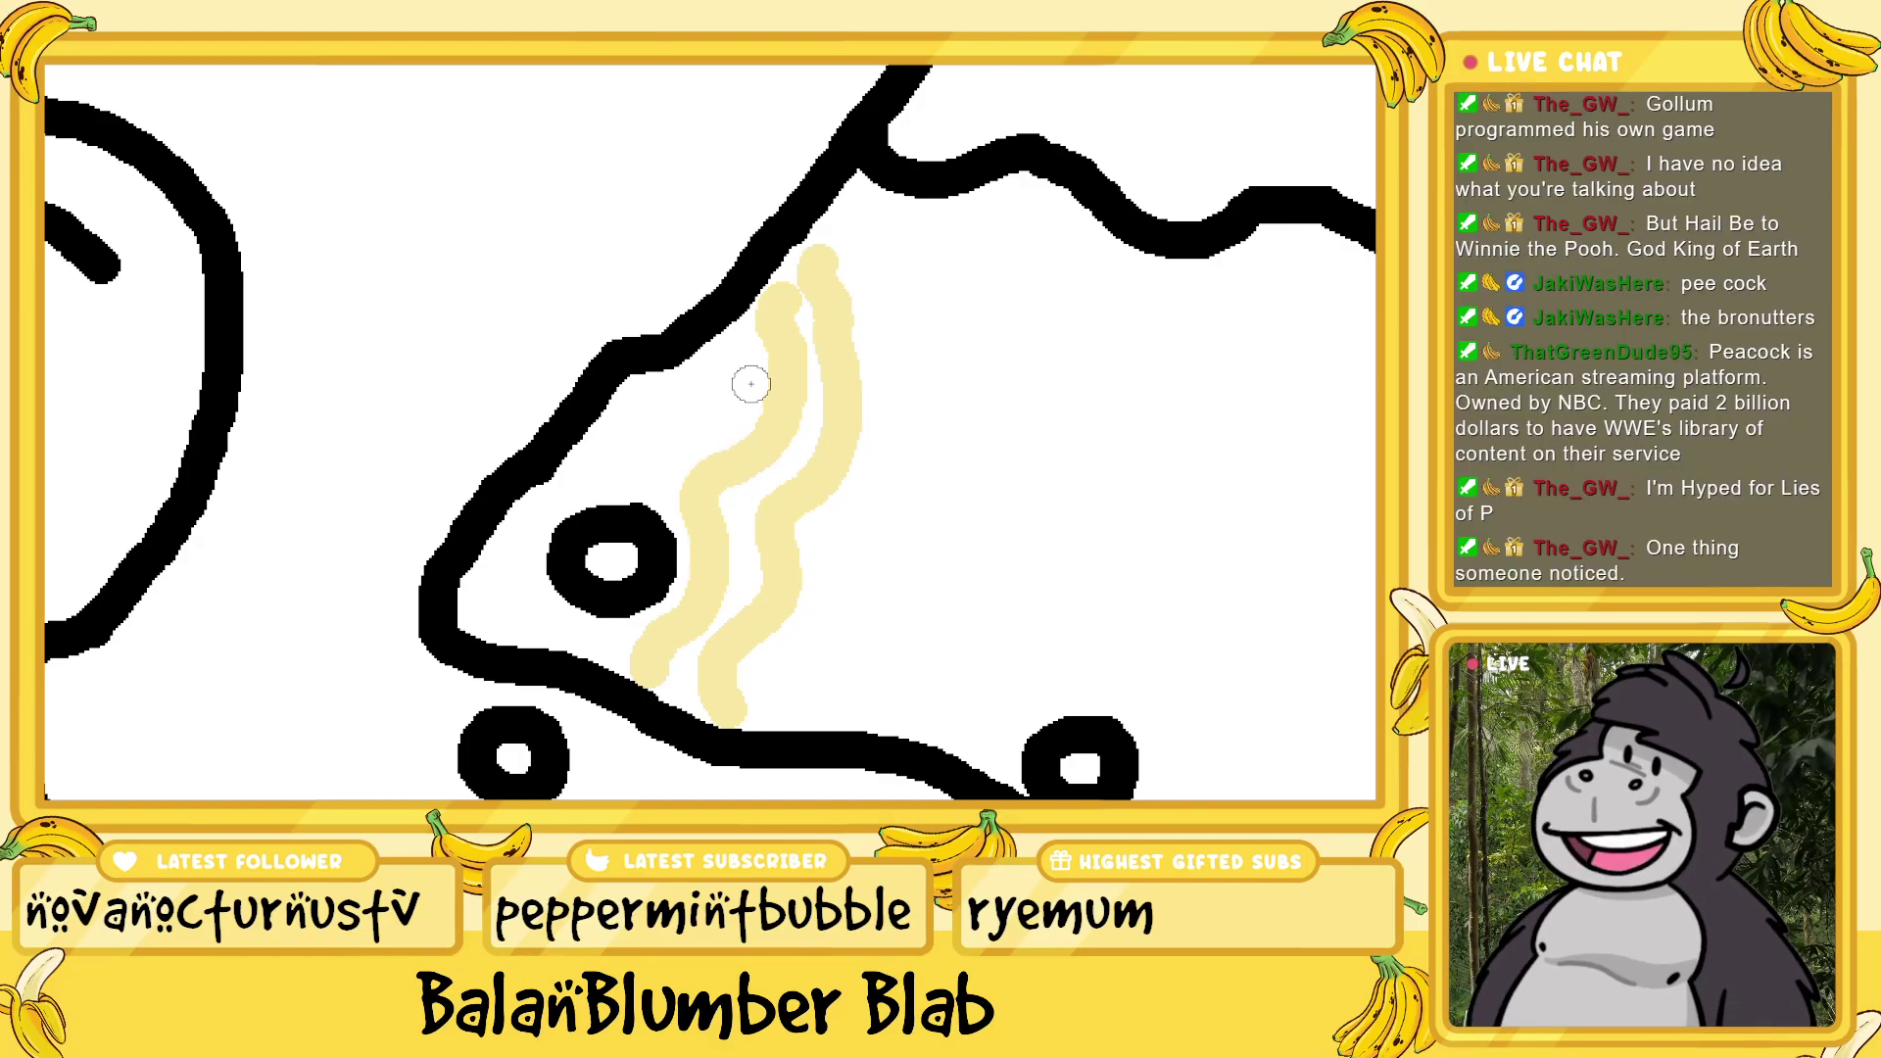
mouse_move(727, 353)
mouse_down()
mouse_move(729, 384)
mouse_move(639, 486)
mouse_up()
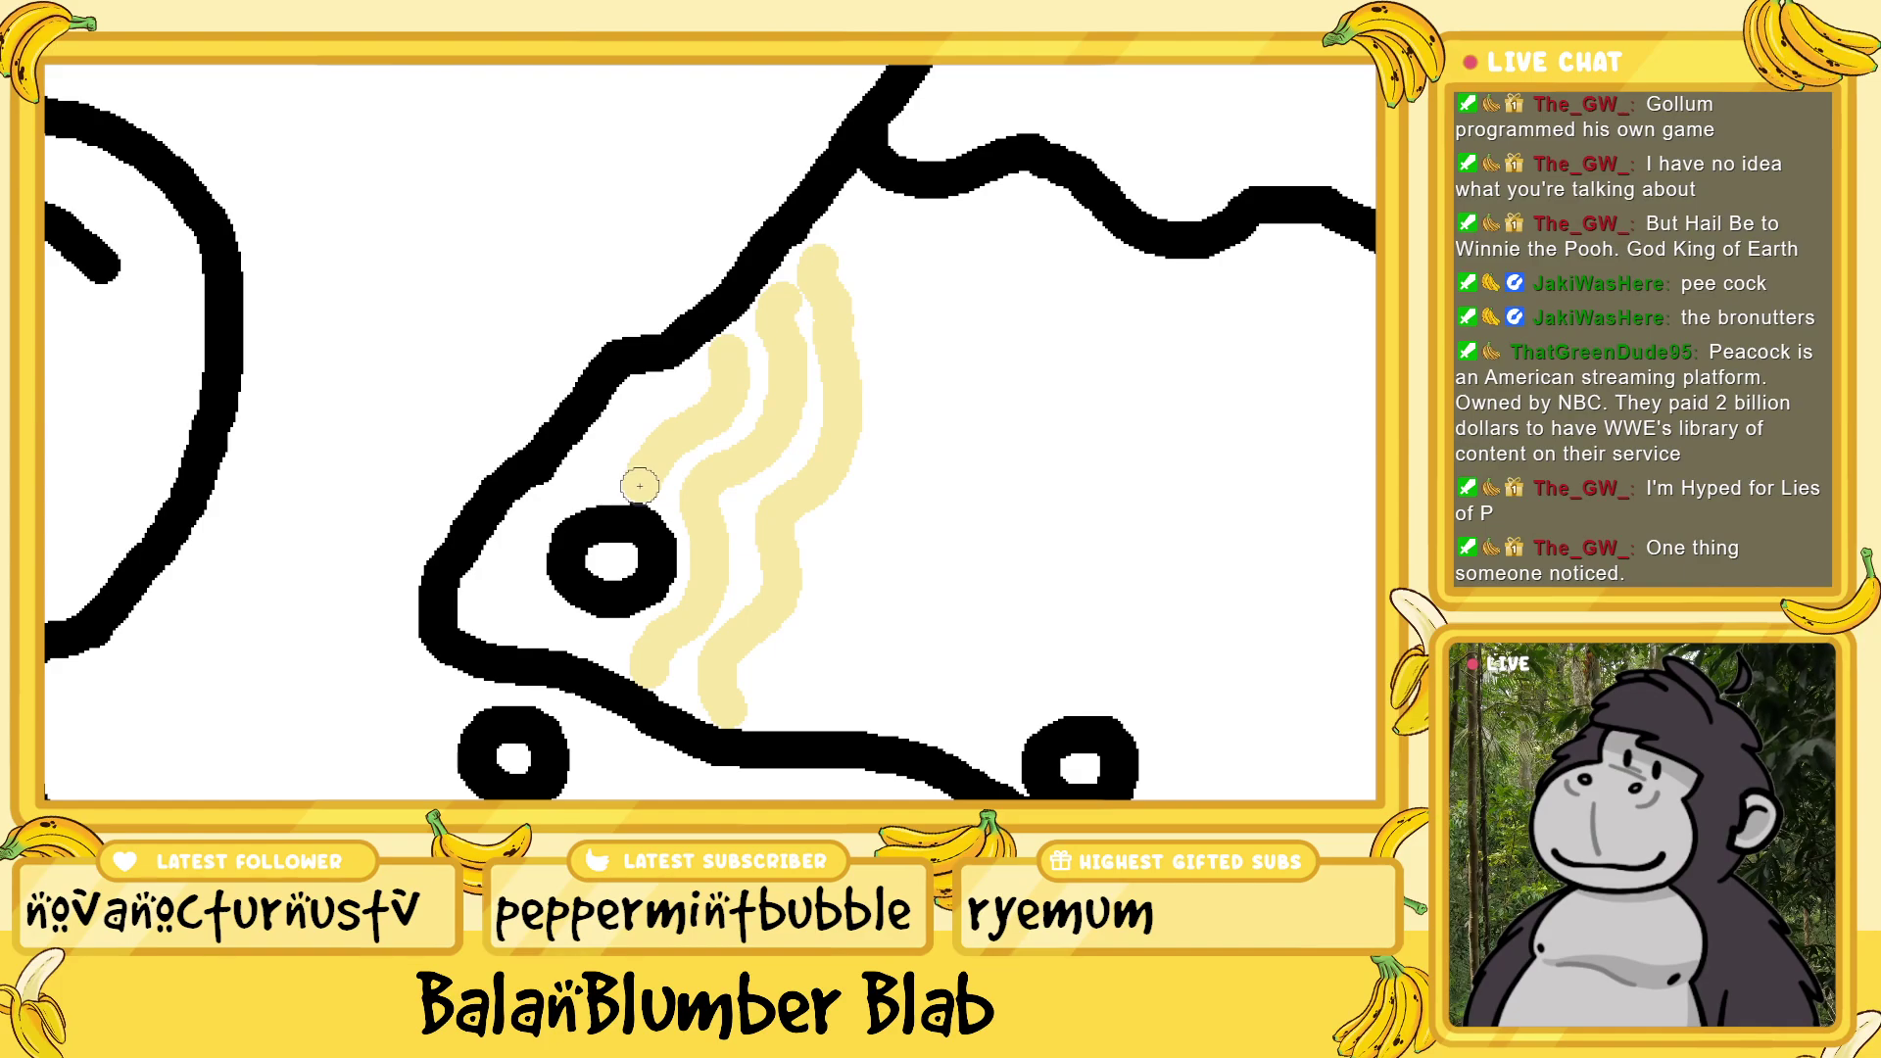
- Add short pale yellow strokes and dabs around the small circle in the mound's left corner, following the left slope
click(598, 640)
click(538, 623)
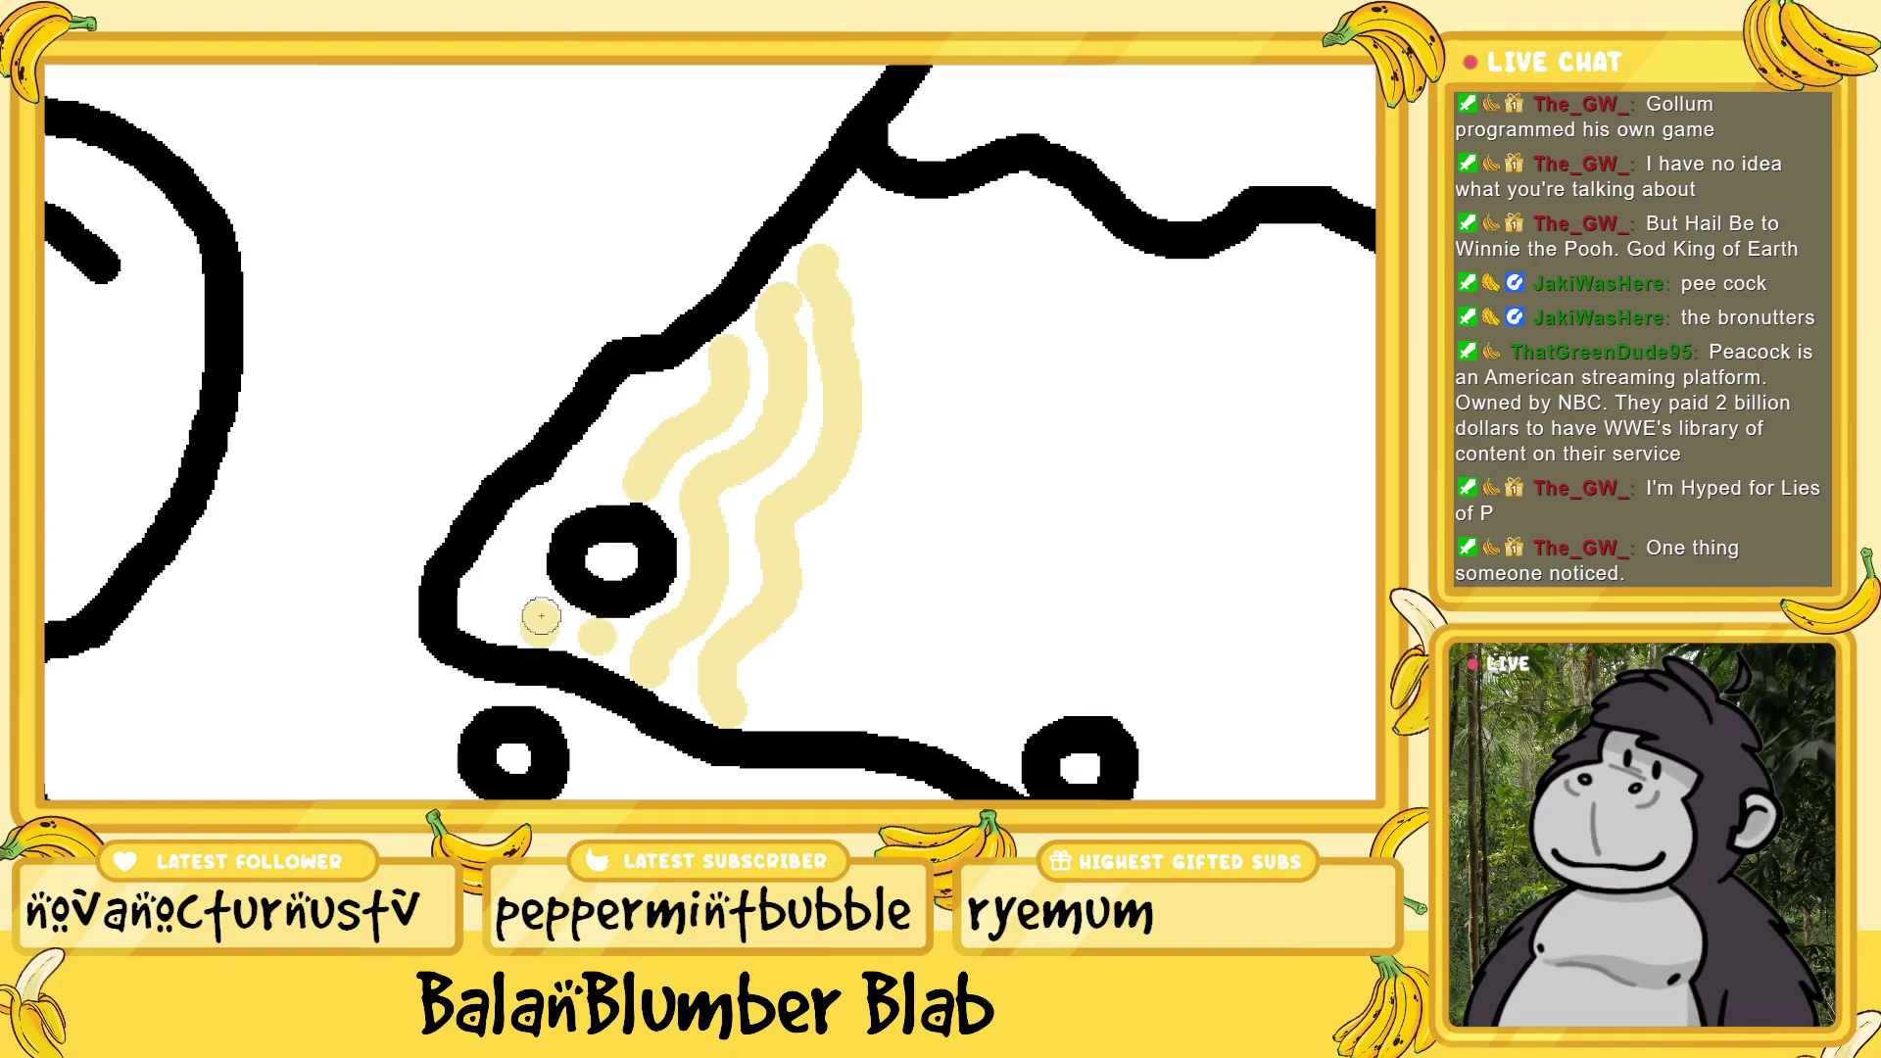
drag(576, 495, 645, 397)
drag(532, 510, 490, 614)
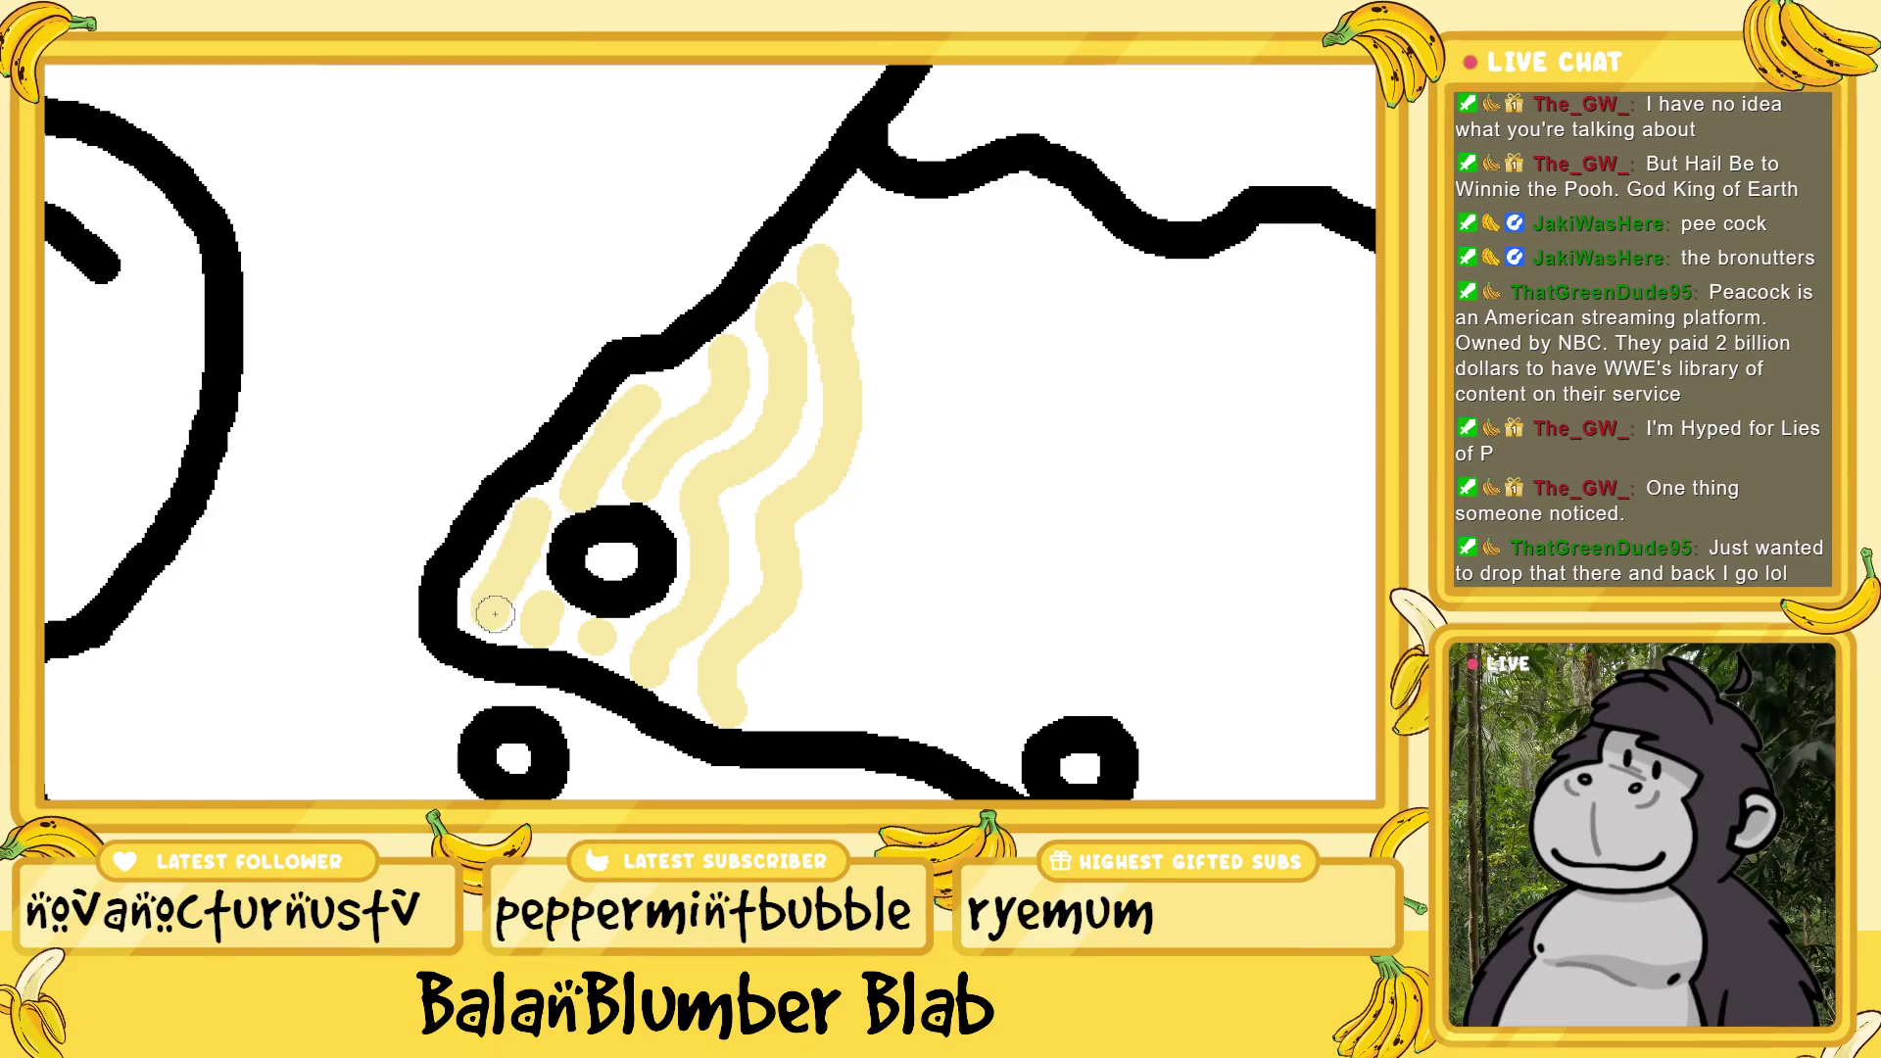